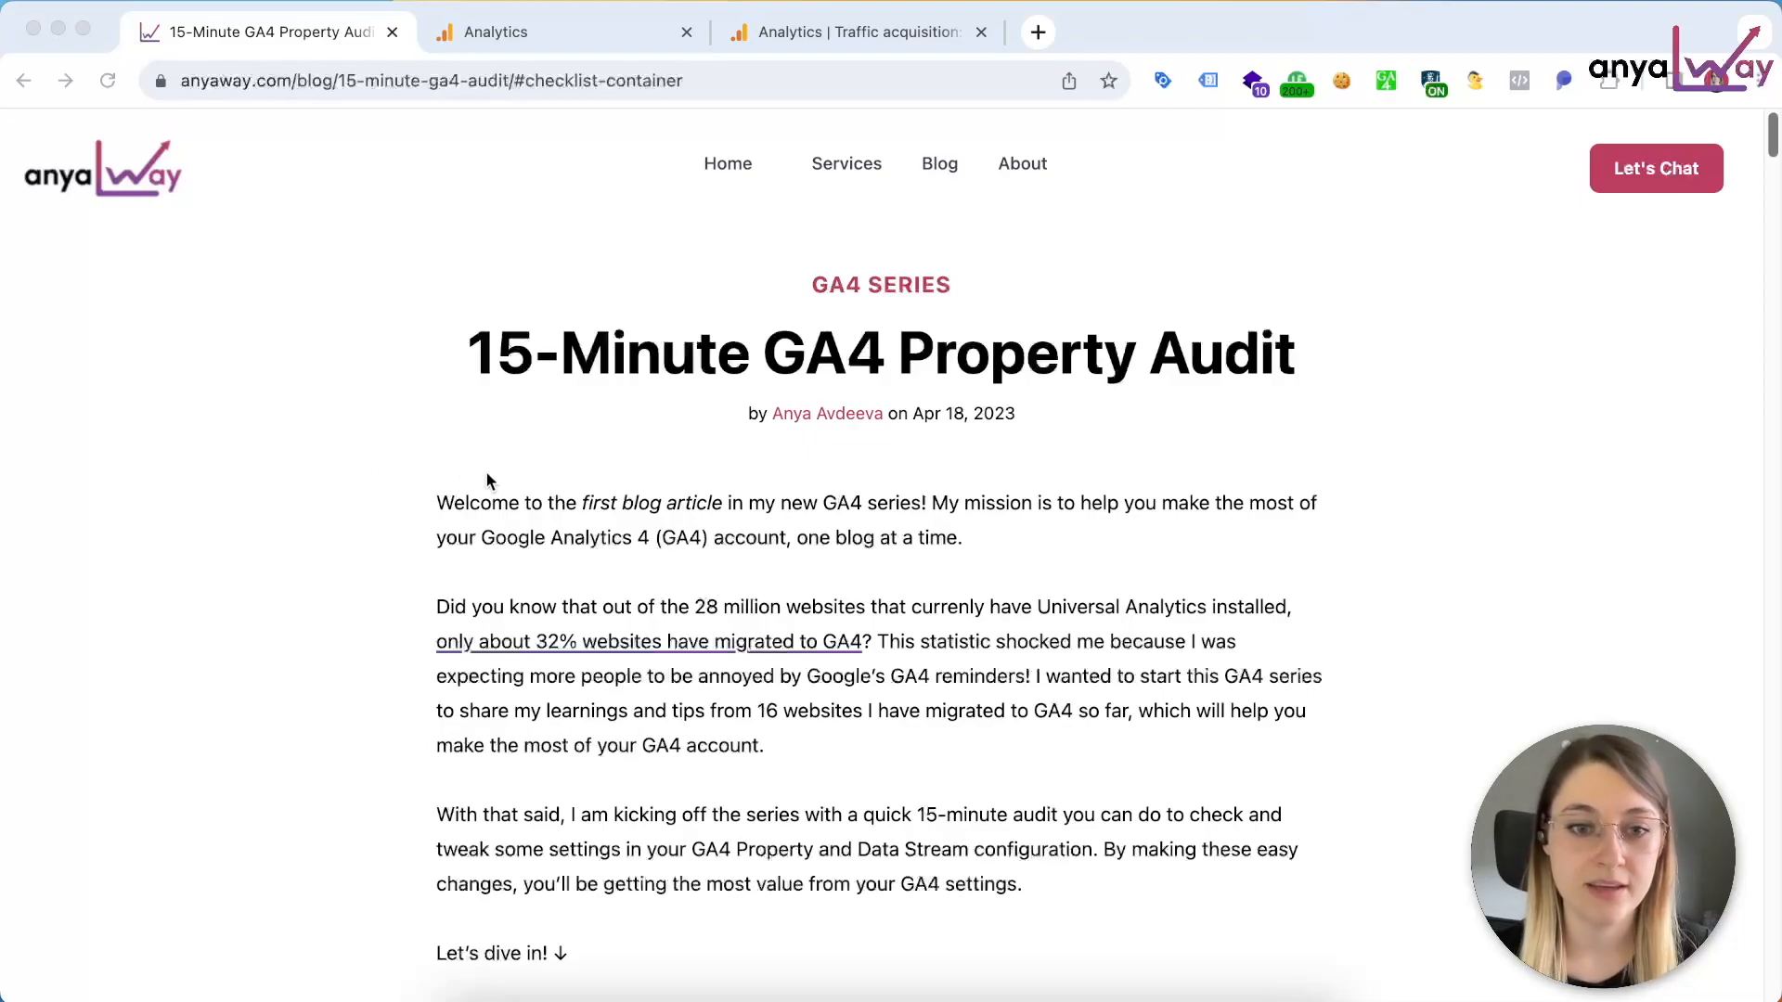
Step: Mark the data retention, Google Signals and Google Ads account items as done in the article's GA4 Audit Checklist
scroll(487, 474, down, 4)
scroll(487, 481, down, 4)
scroll(425, 685, down, 3)
click(685, 505)
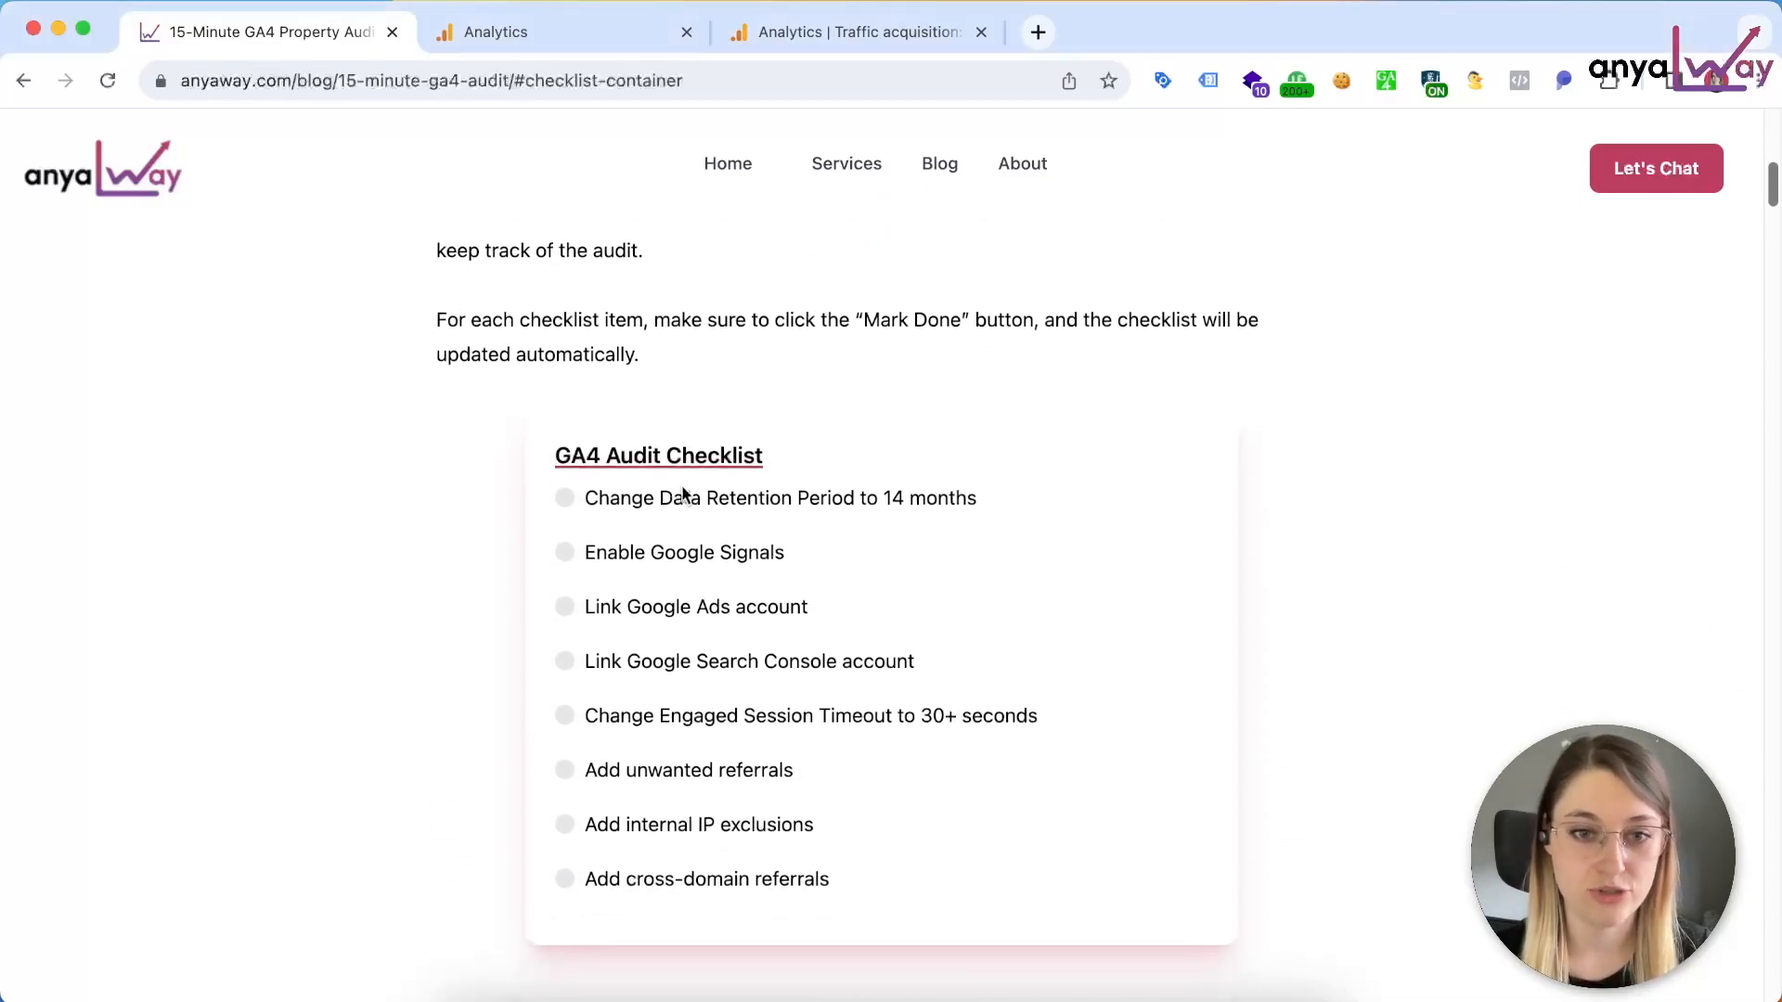
click(685, 509)
click(688, 565)
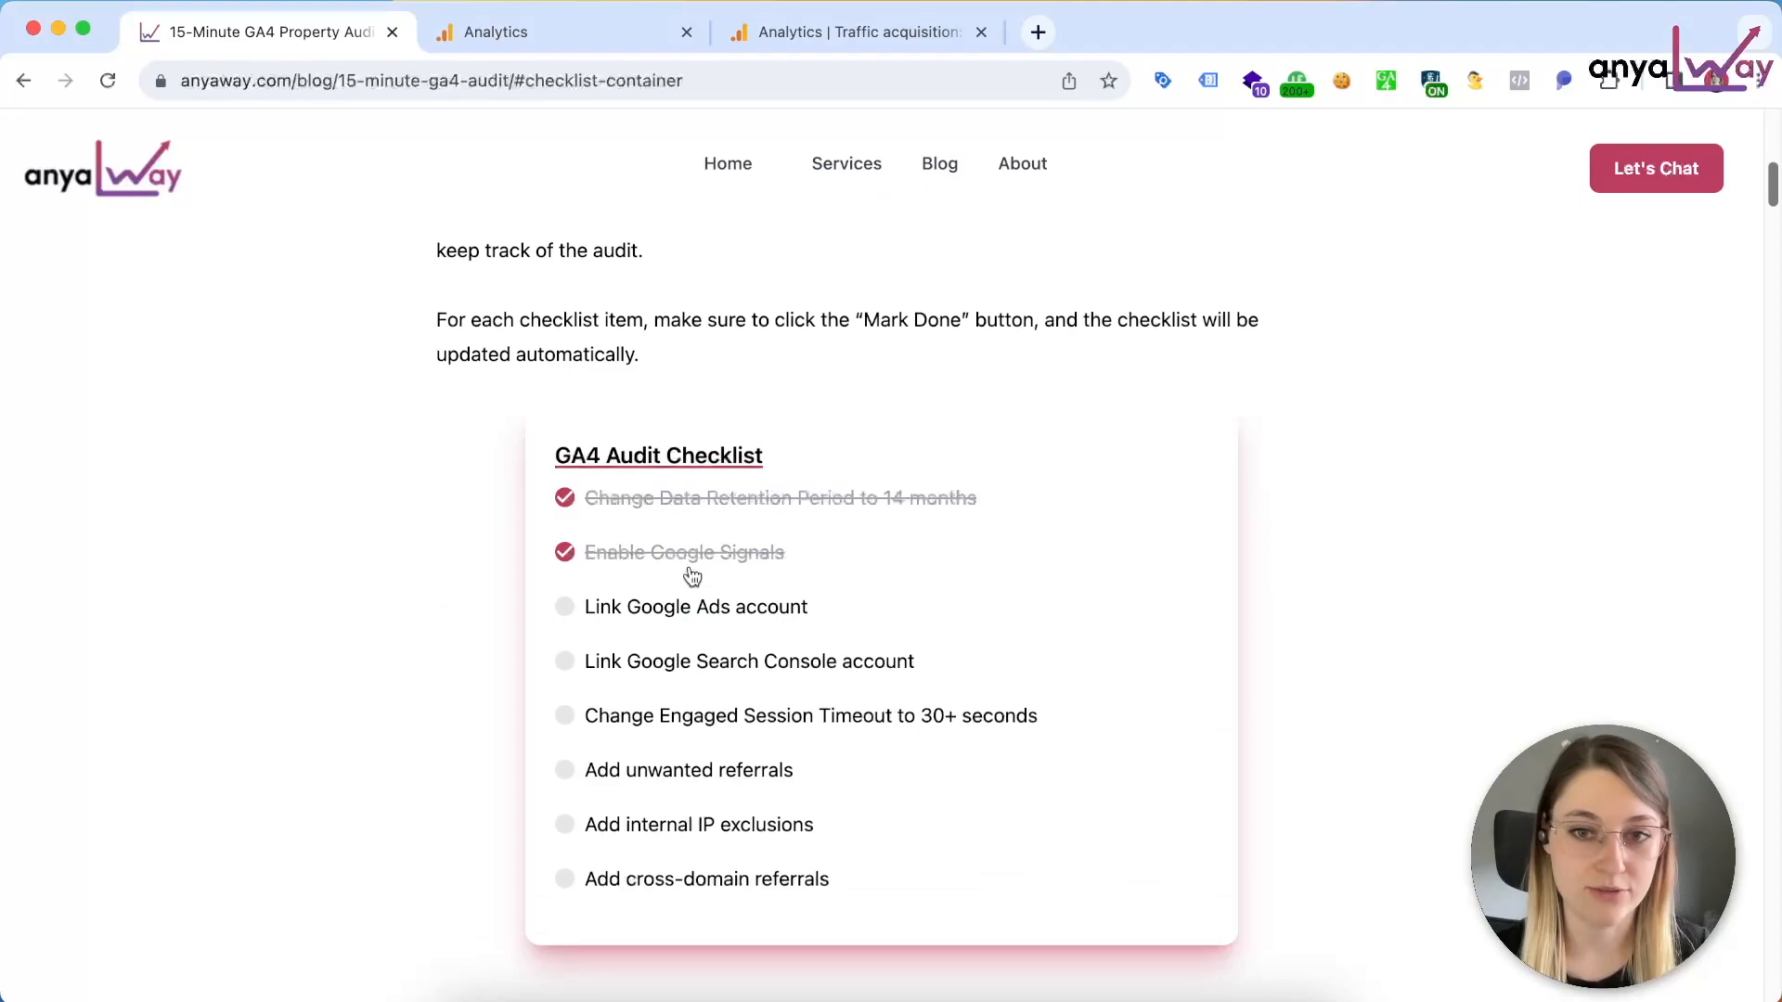
click(704, 616)
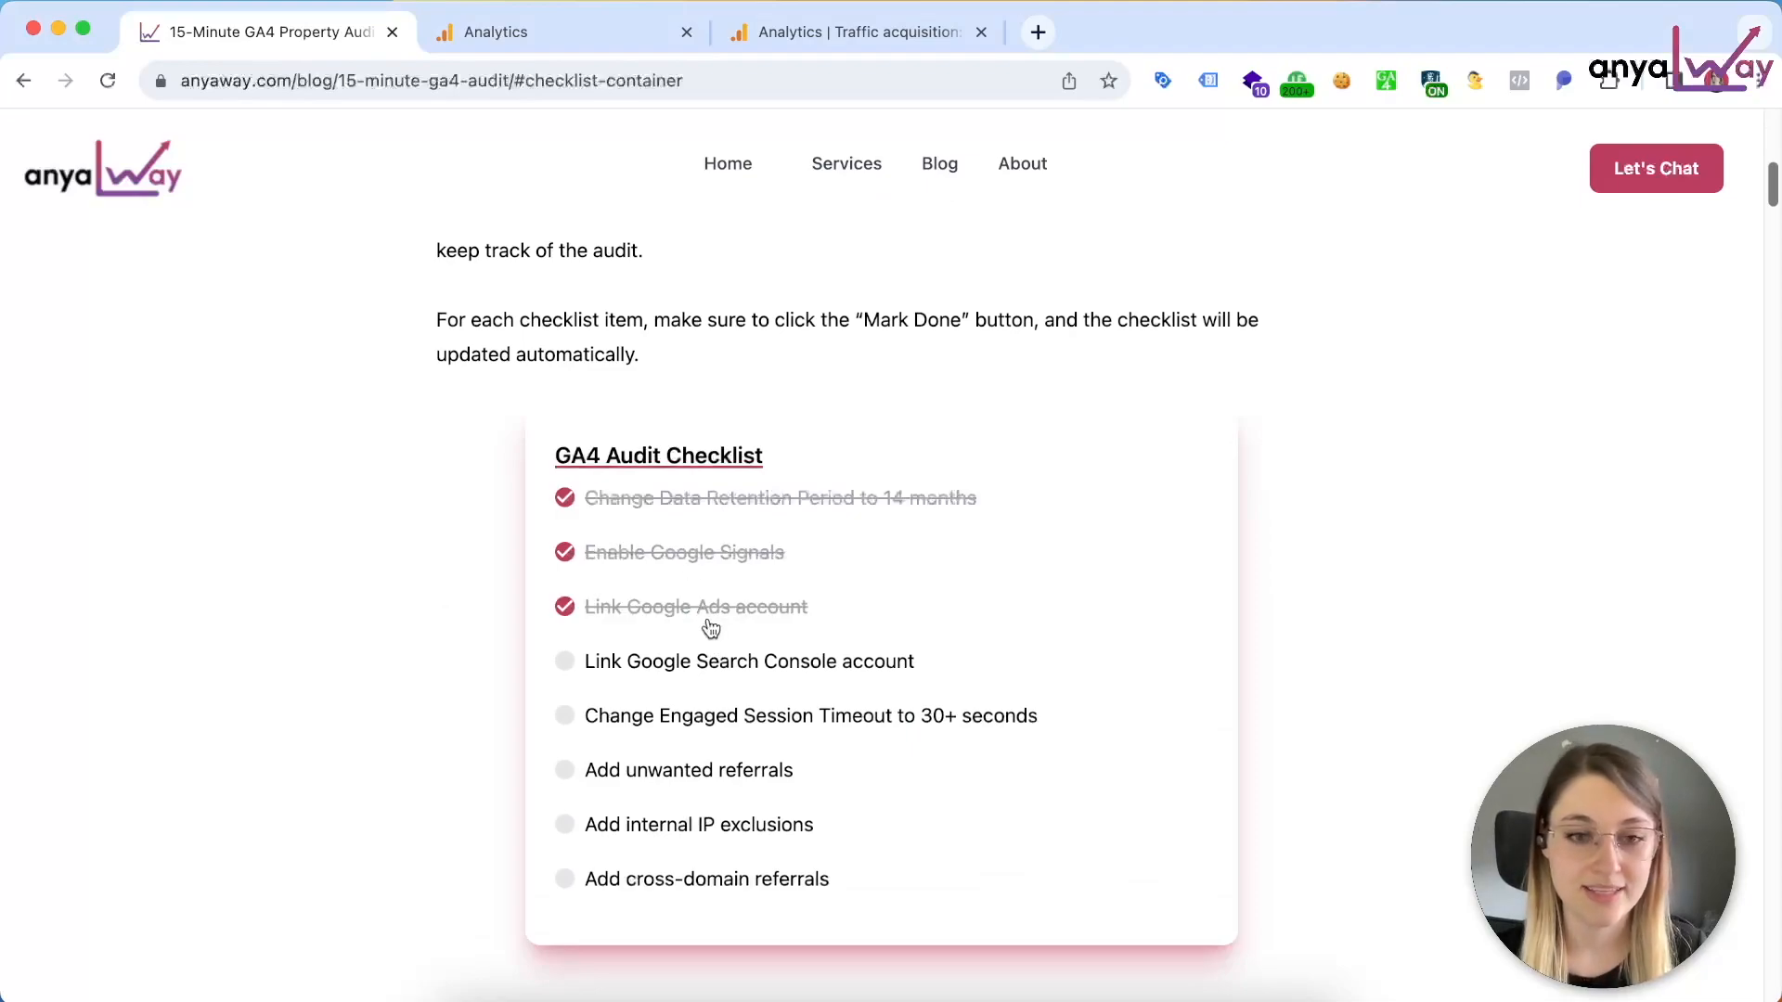
Step: Unmark the Google Ads account, Google Signals and data retention items in the GA4 Audit Checklist
click(706, 616)
click(701, 555)
click(712, 505)
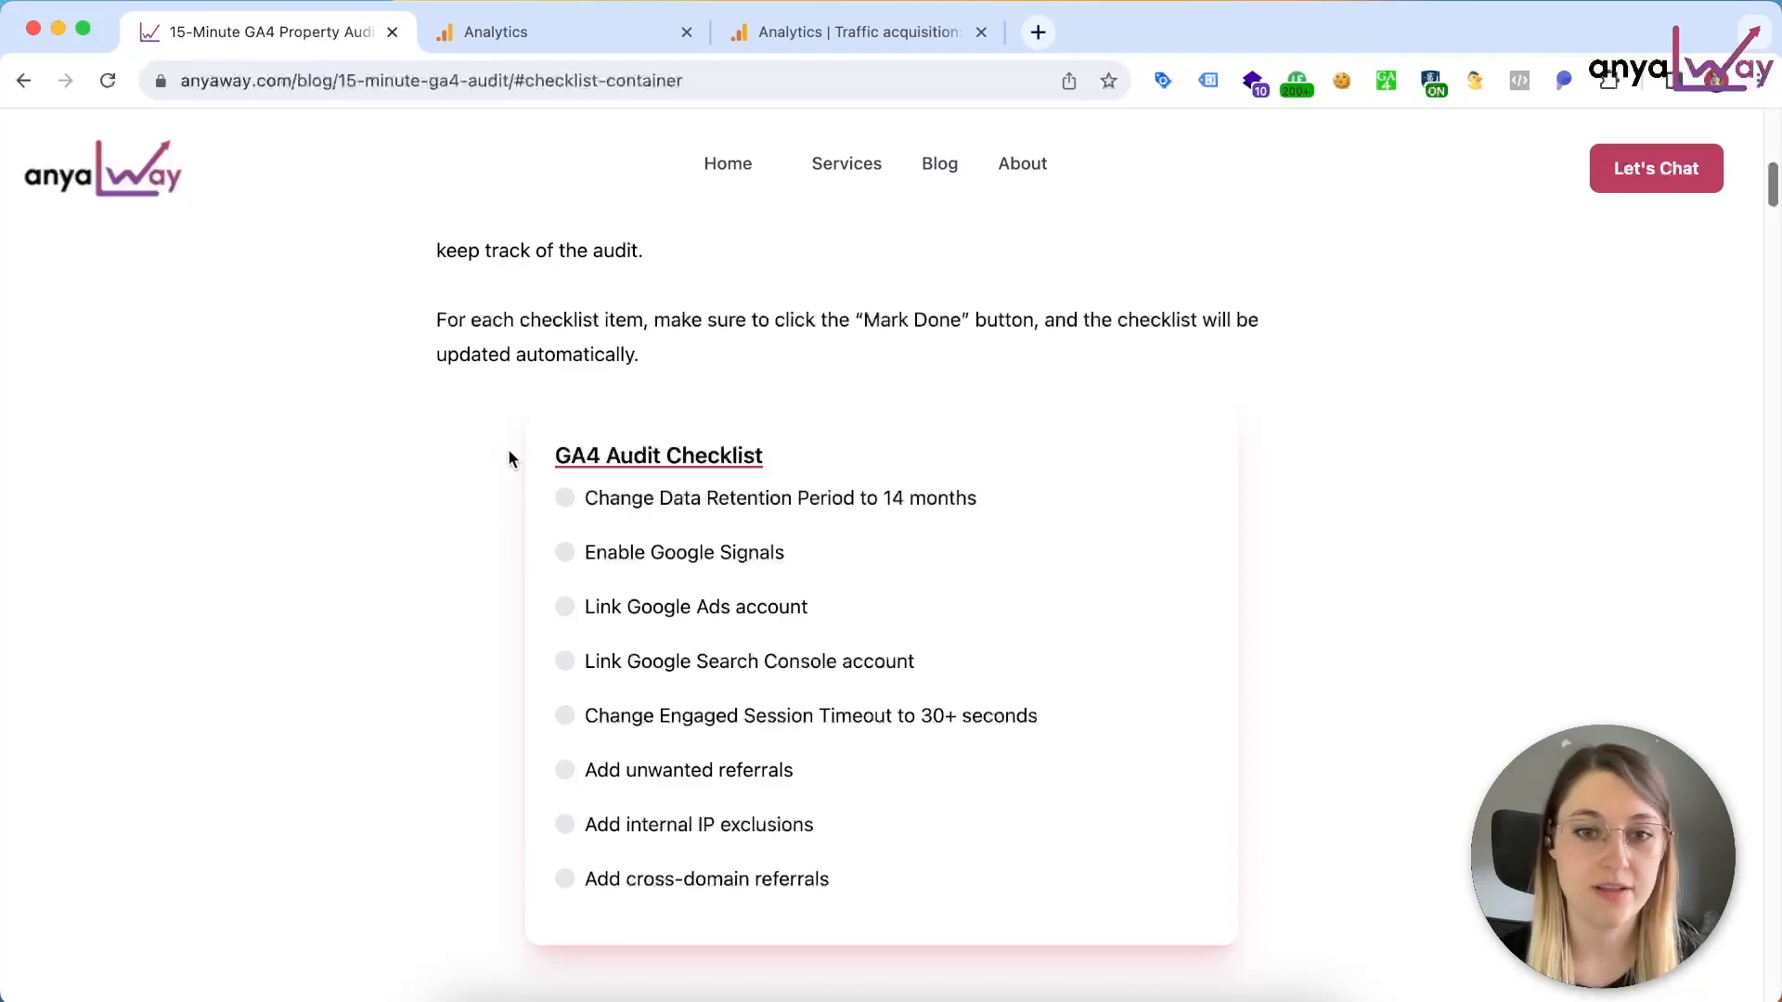
Step: Consult the article's data retention section, switch to Google Analytics and open the property's Data Retention settings from the Admin overview
scroll(508, 458, down, 20)
scroll(557, 382, down, 5)
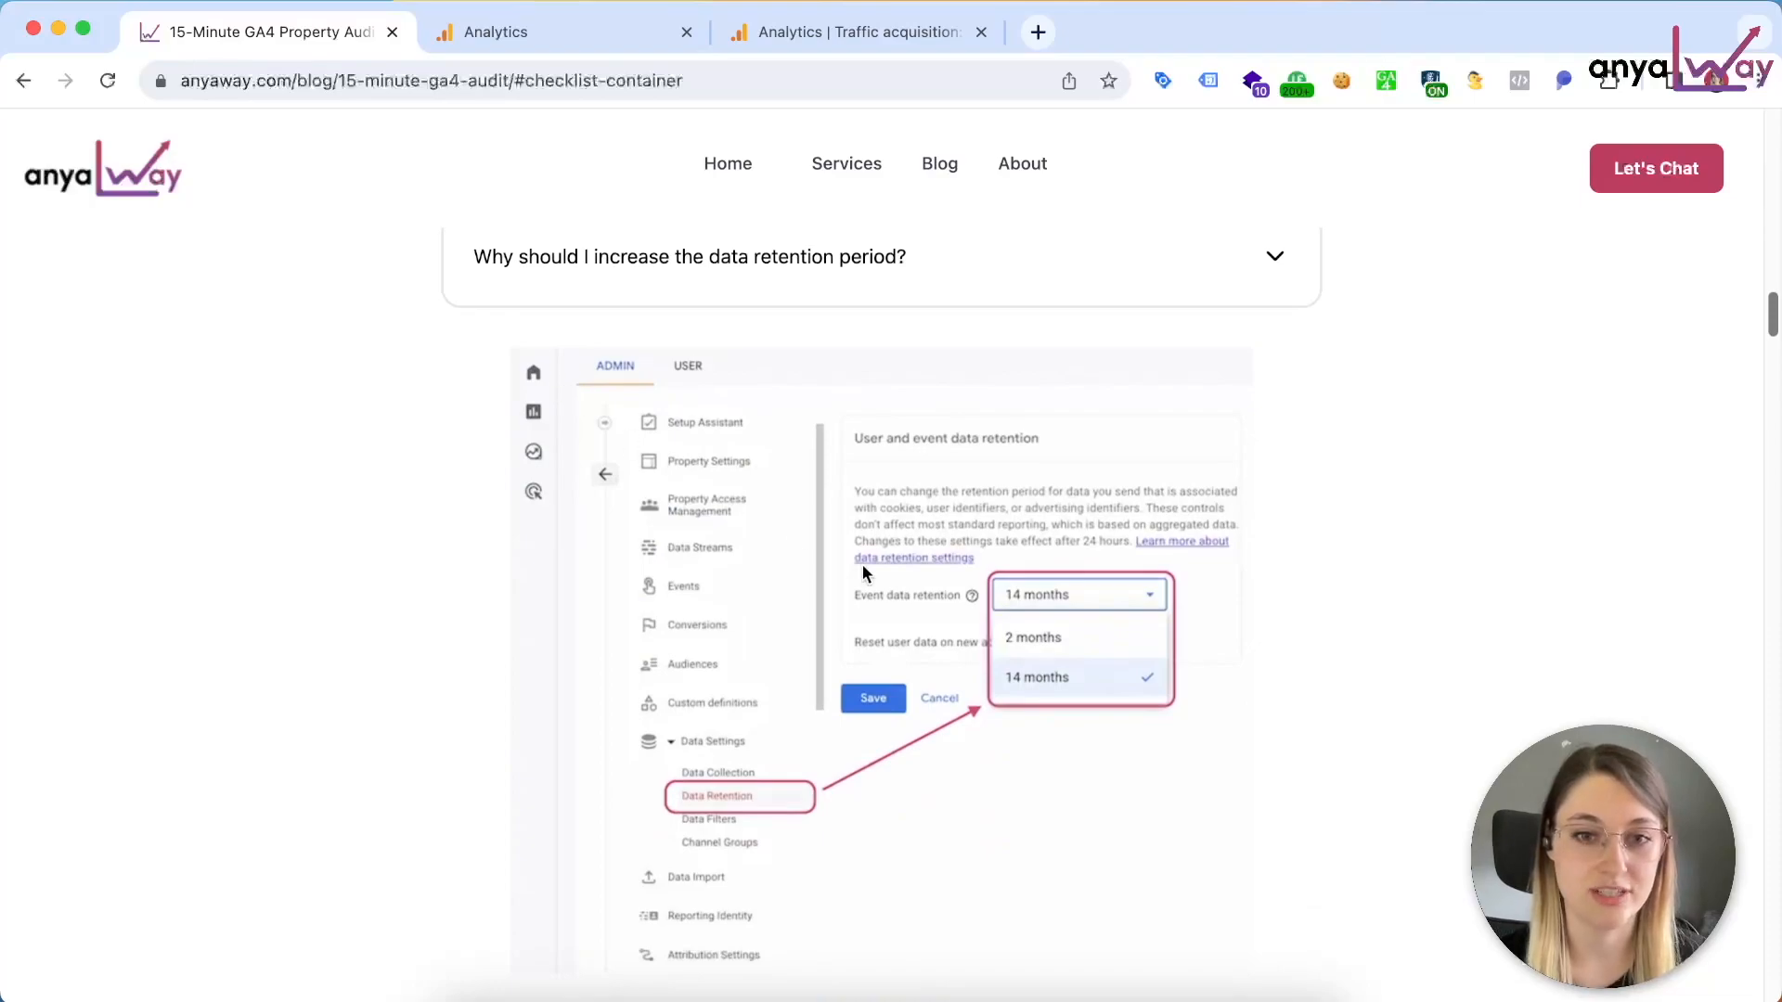
click(577, 35)
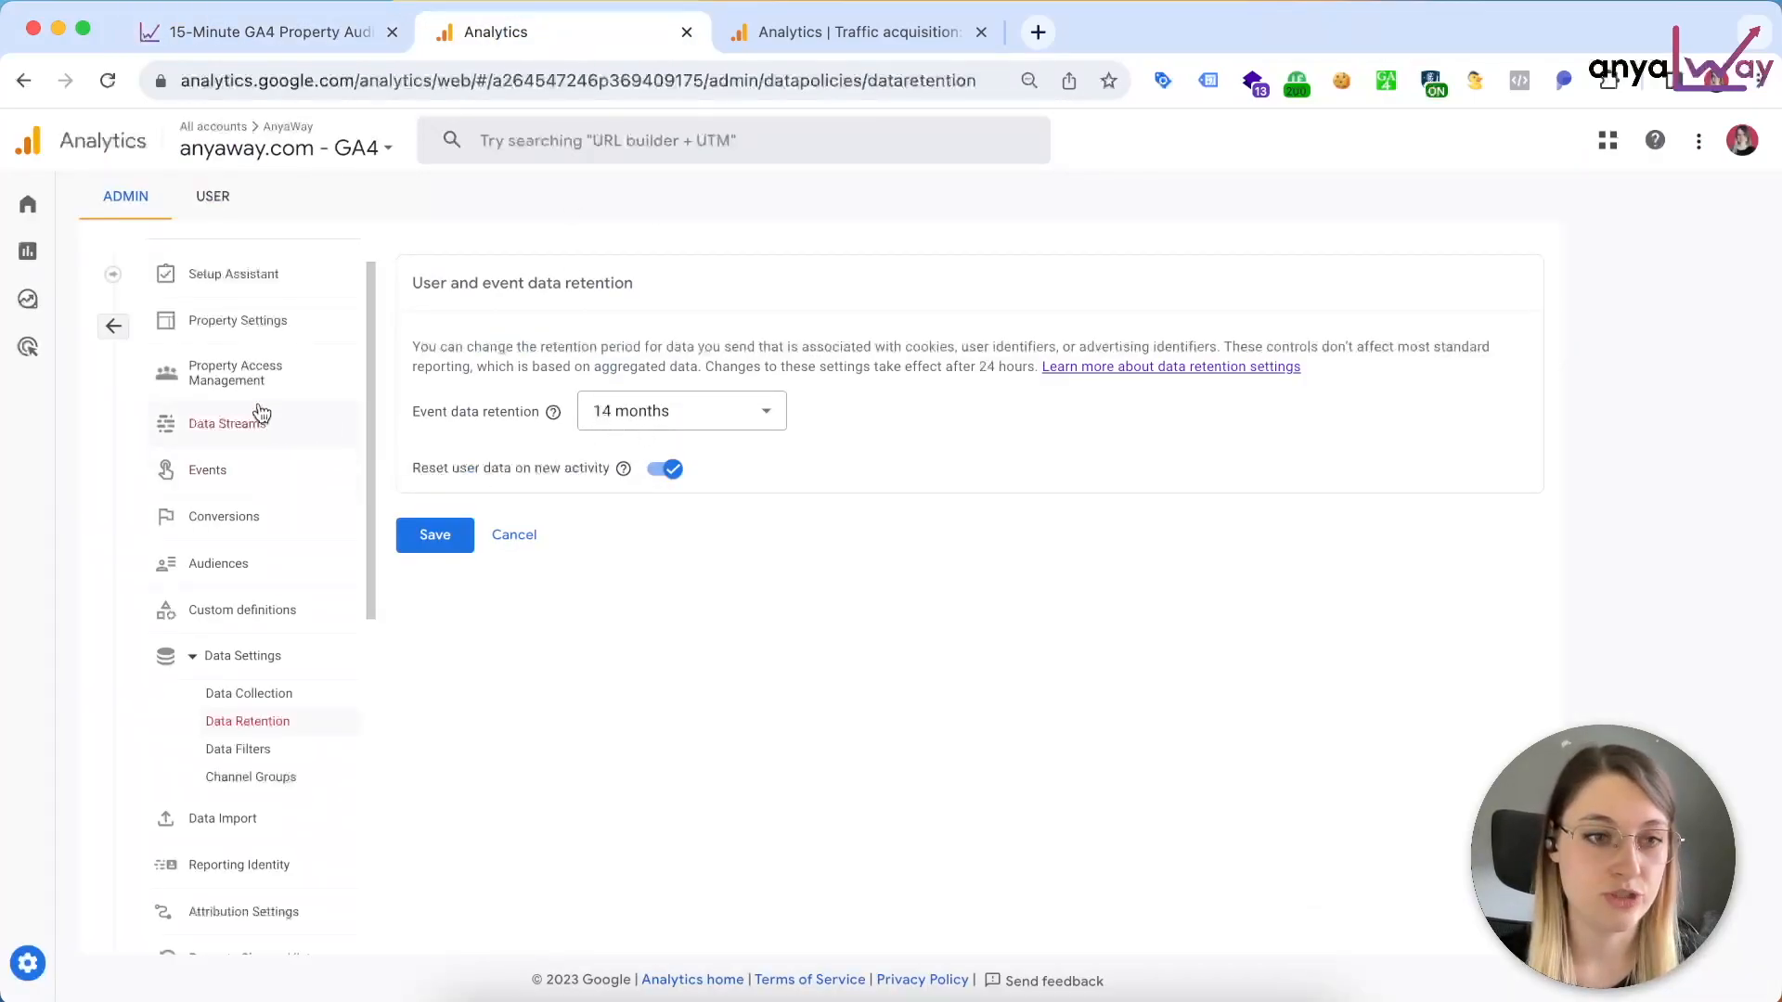
click(113, 327)
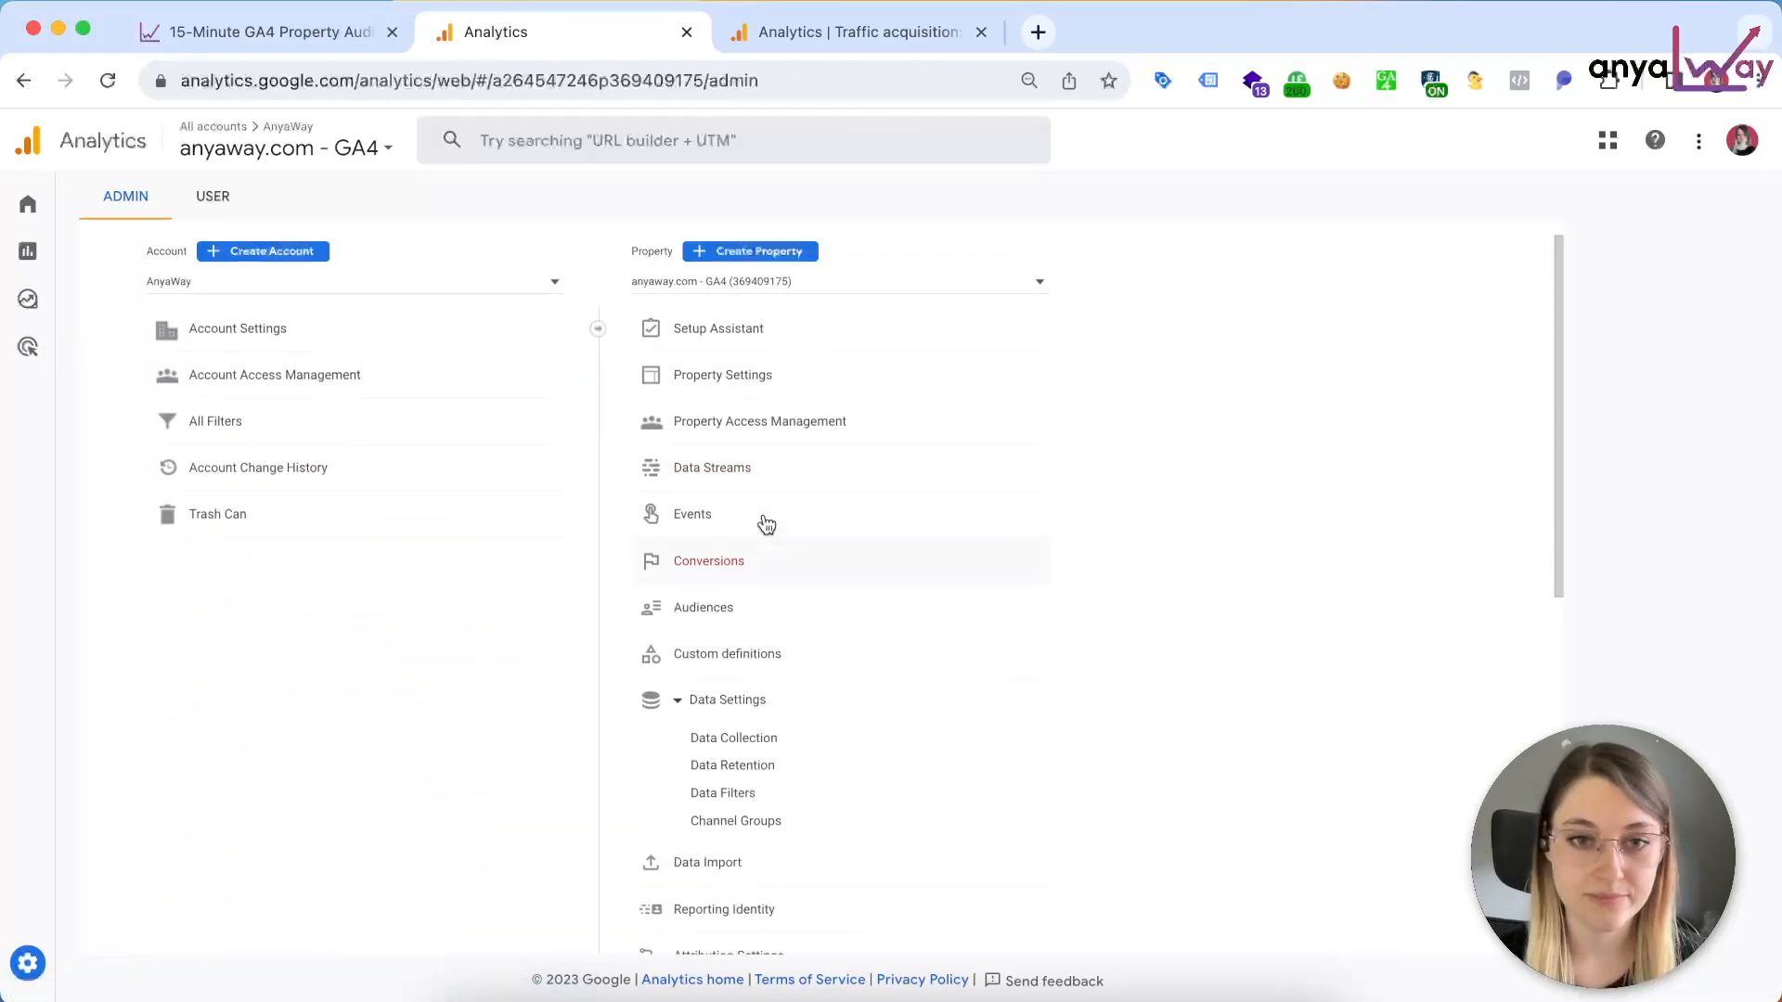
click(732, 766)
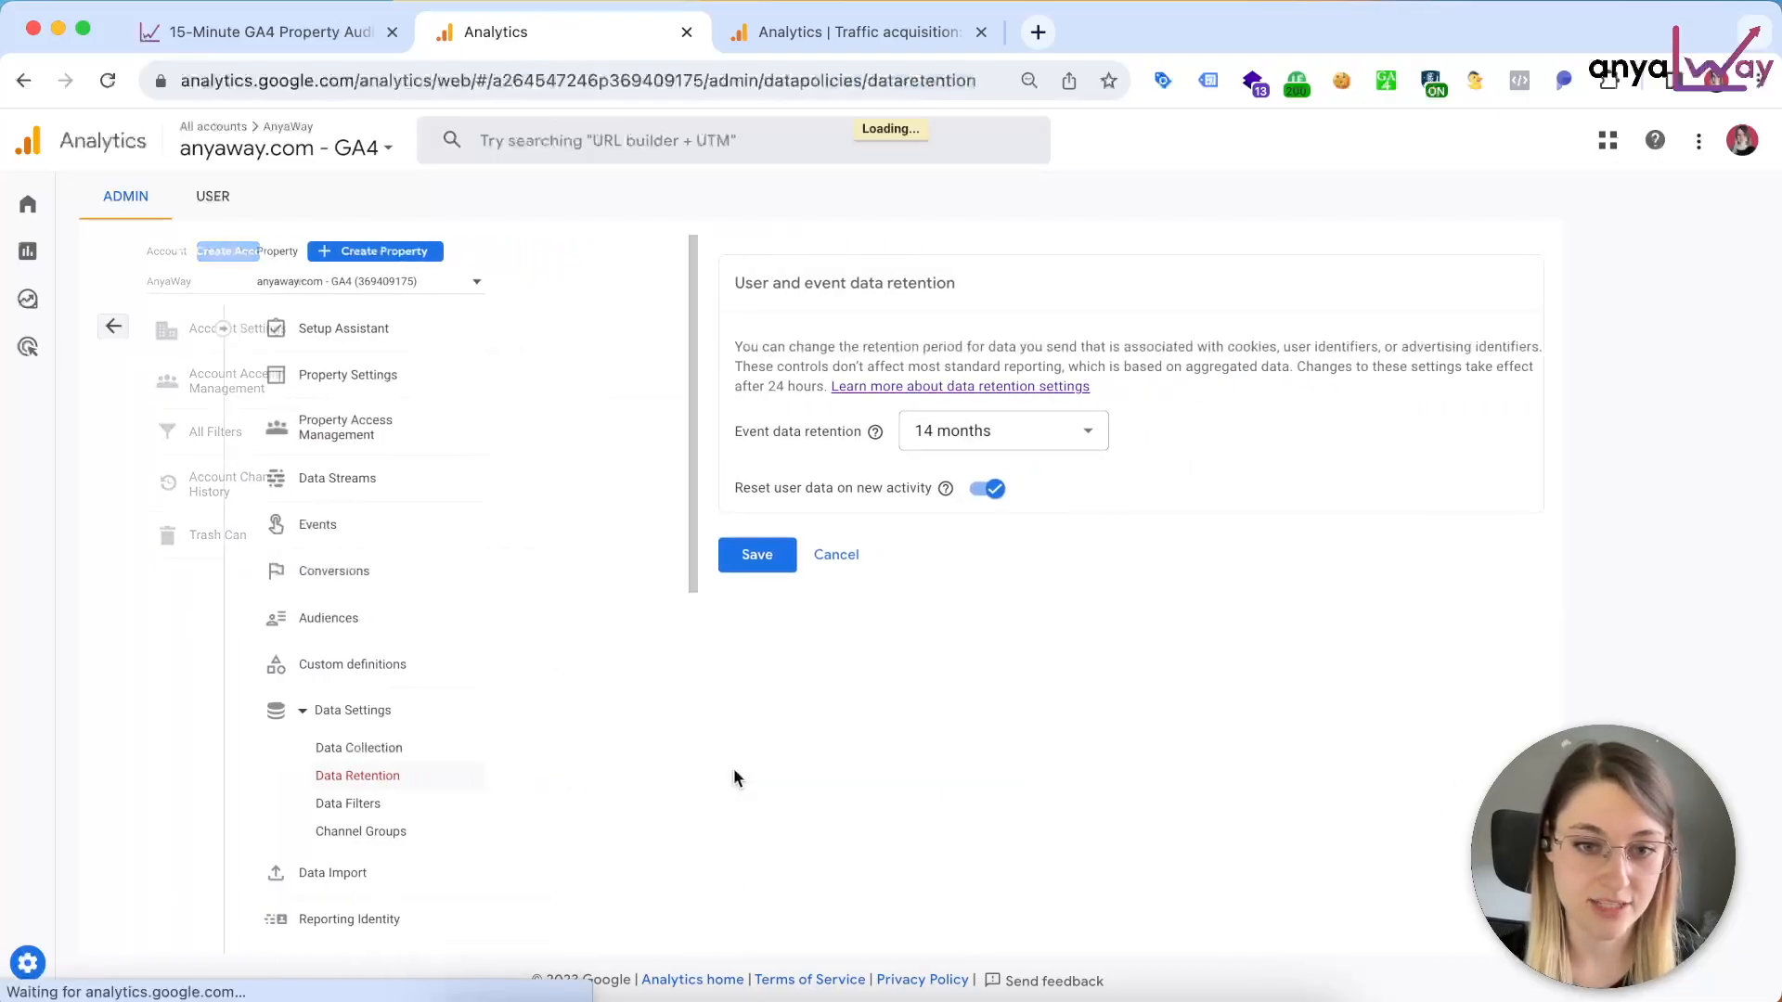
Step: Examine the available Event data retention periods without changing the selection
click(693, 426)
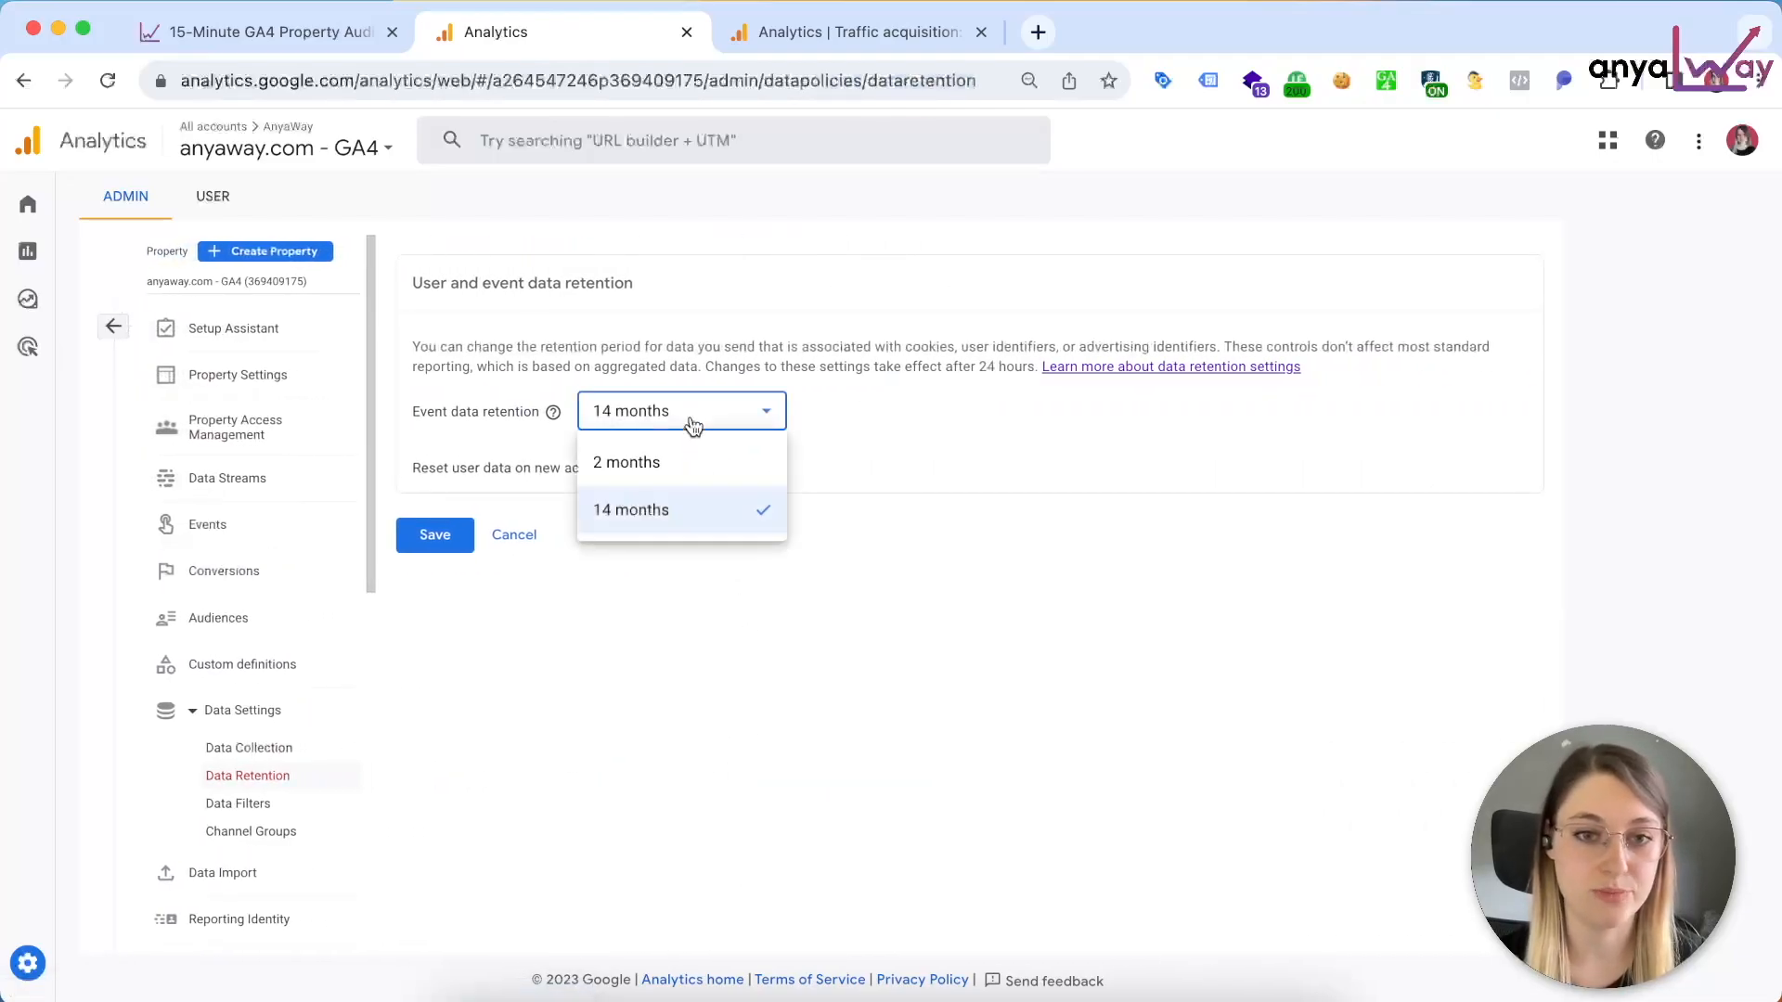
click(713, 424)
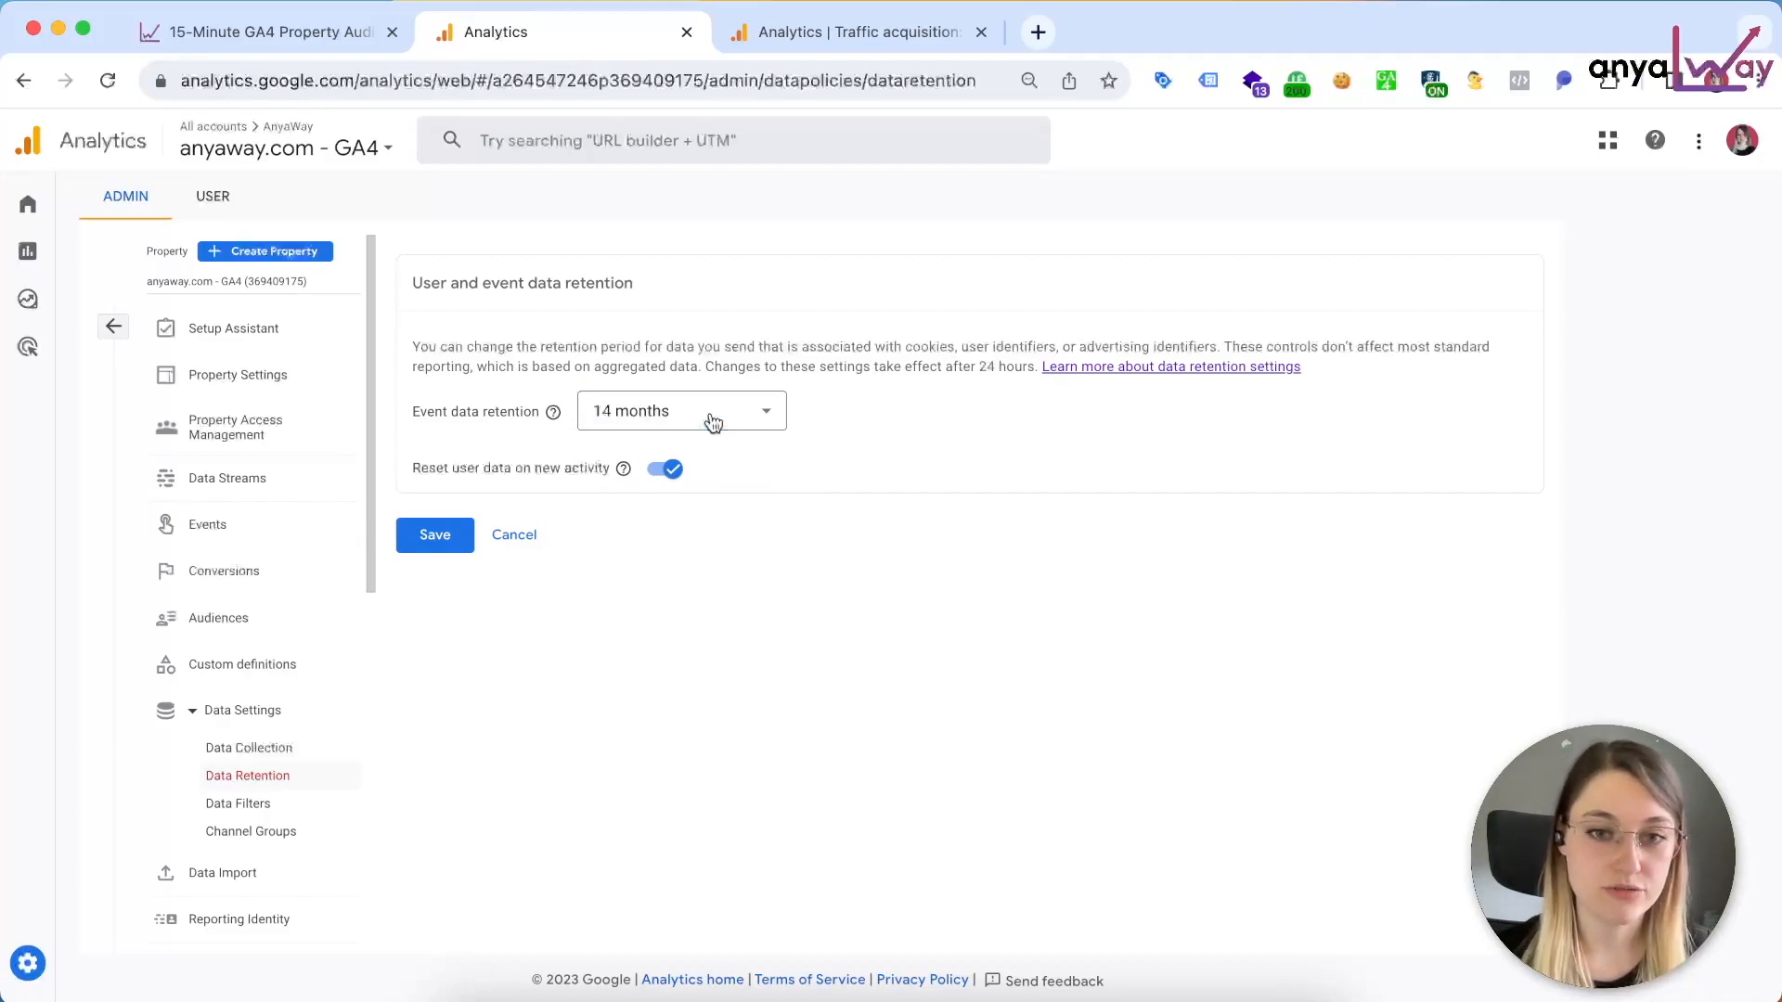
click(714, 423)
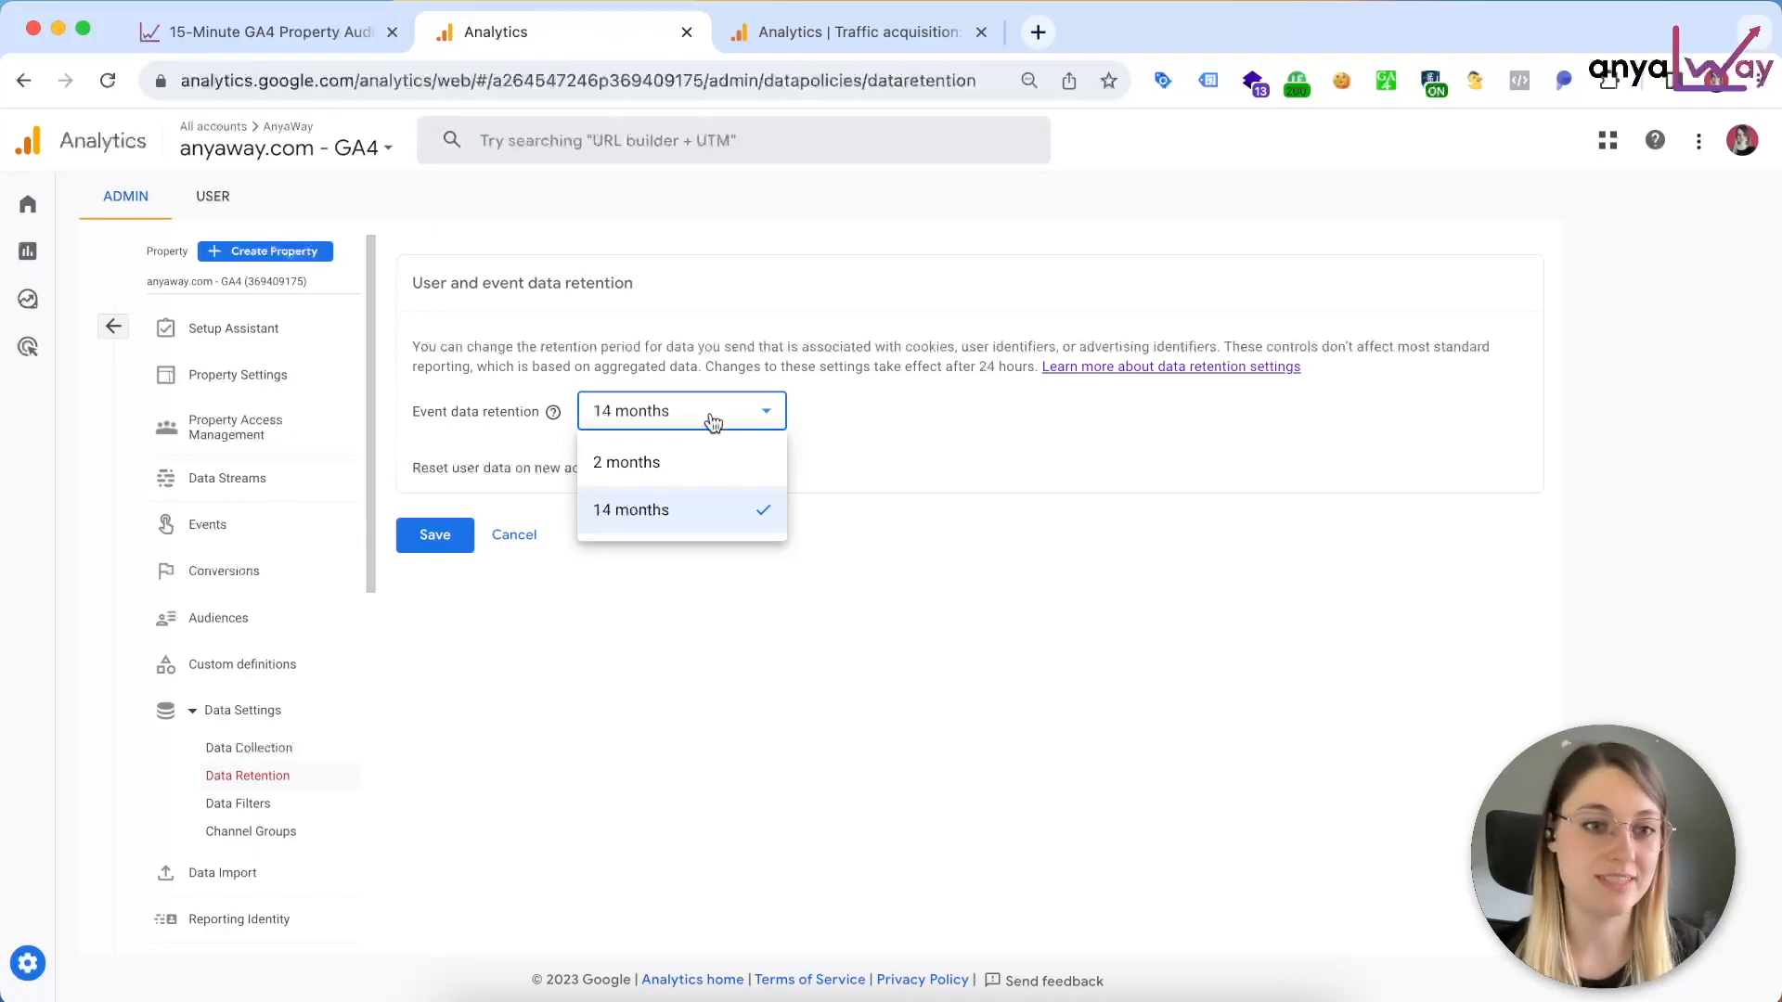
click(714, 420)
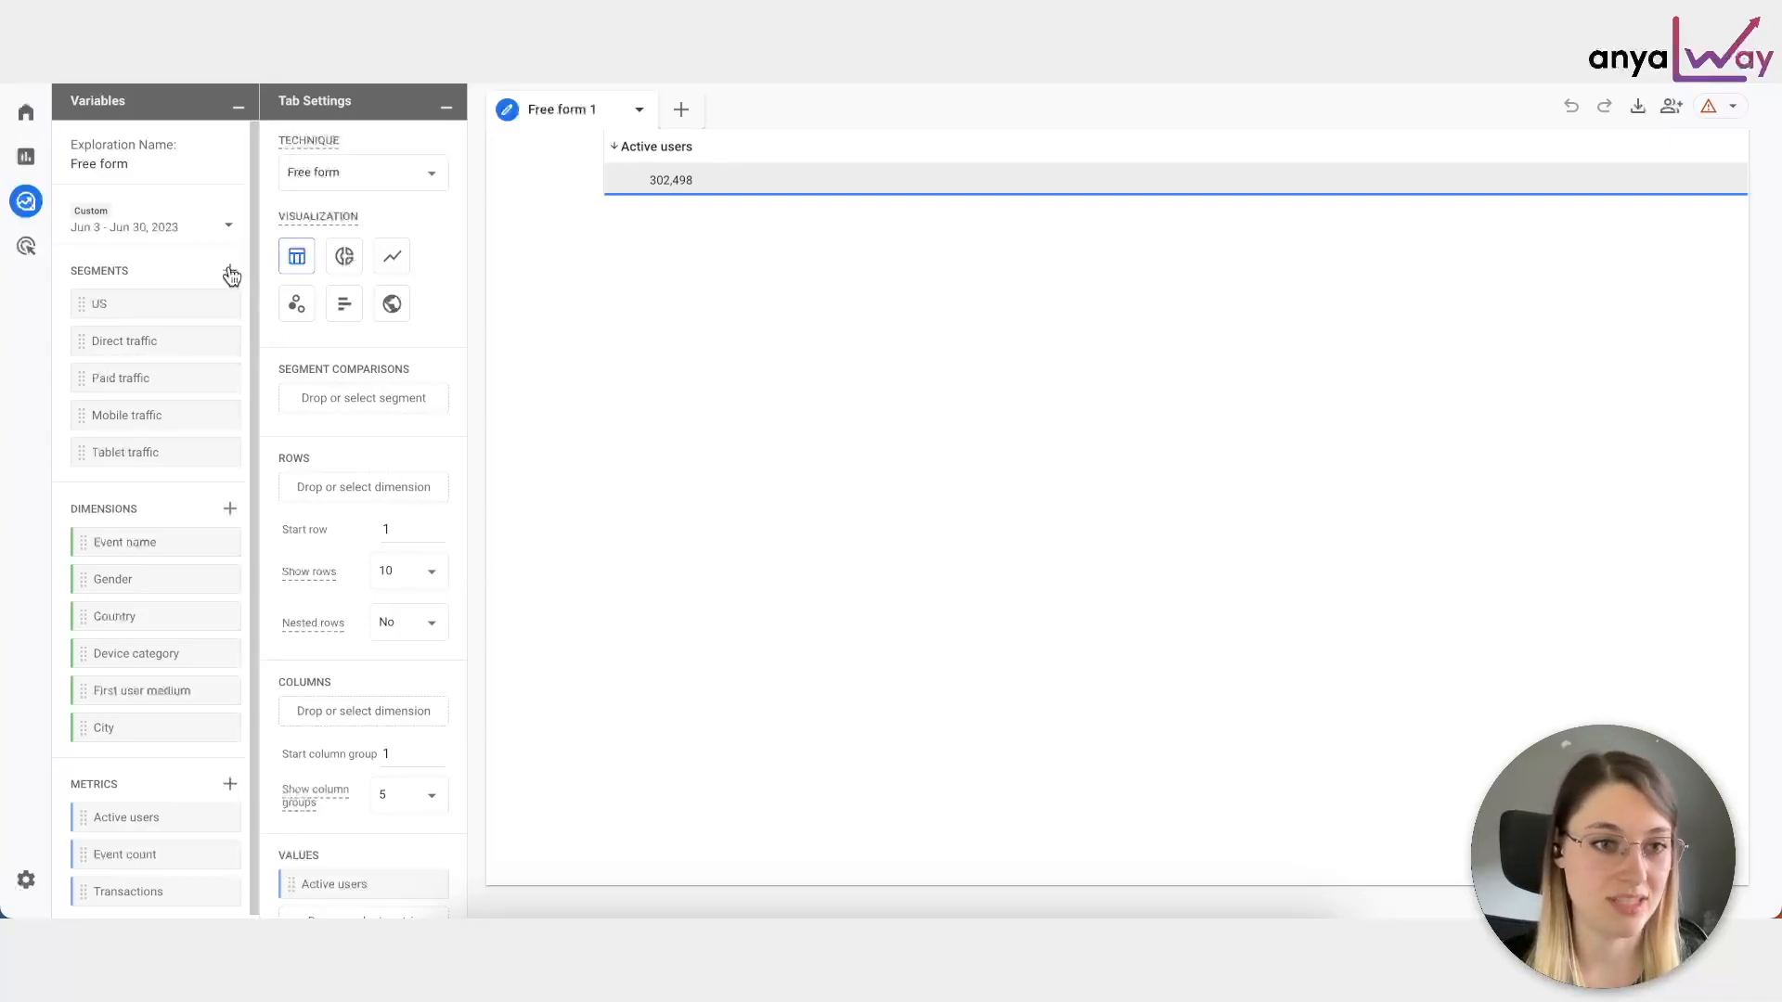
Step: Examine which dates are selectable in the Free form exploration's custom date range
click(191, 229)
scroll(414, 423, up, 2)
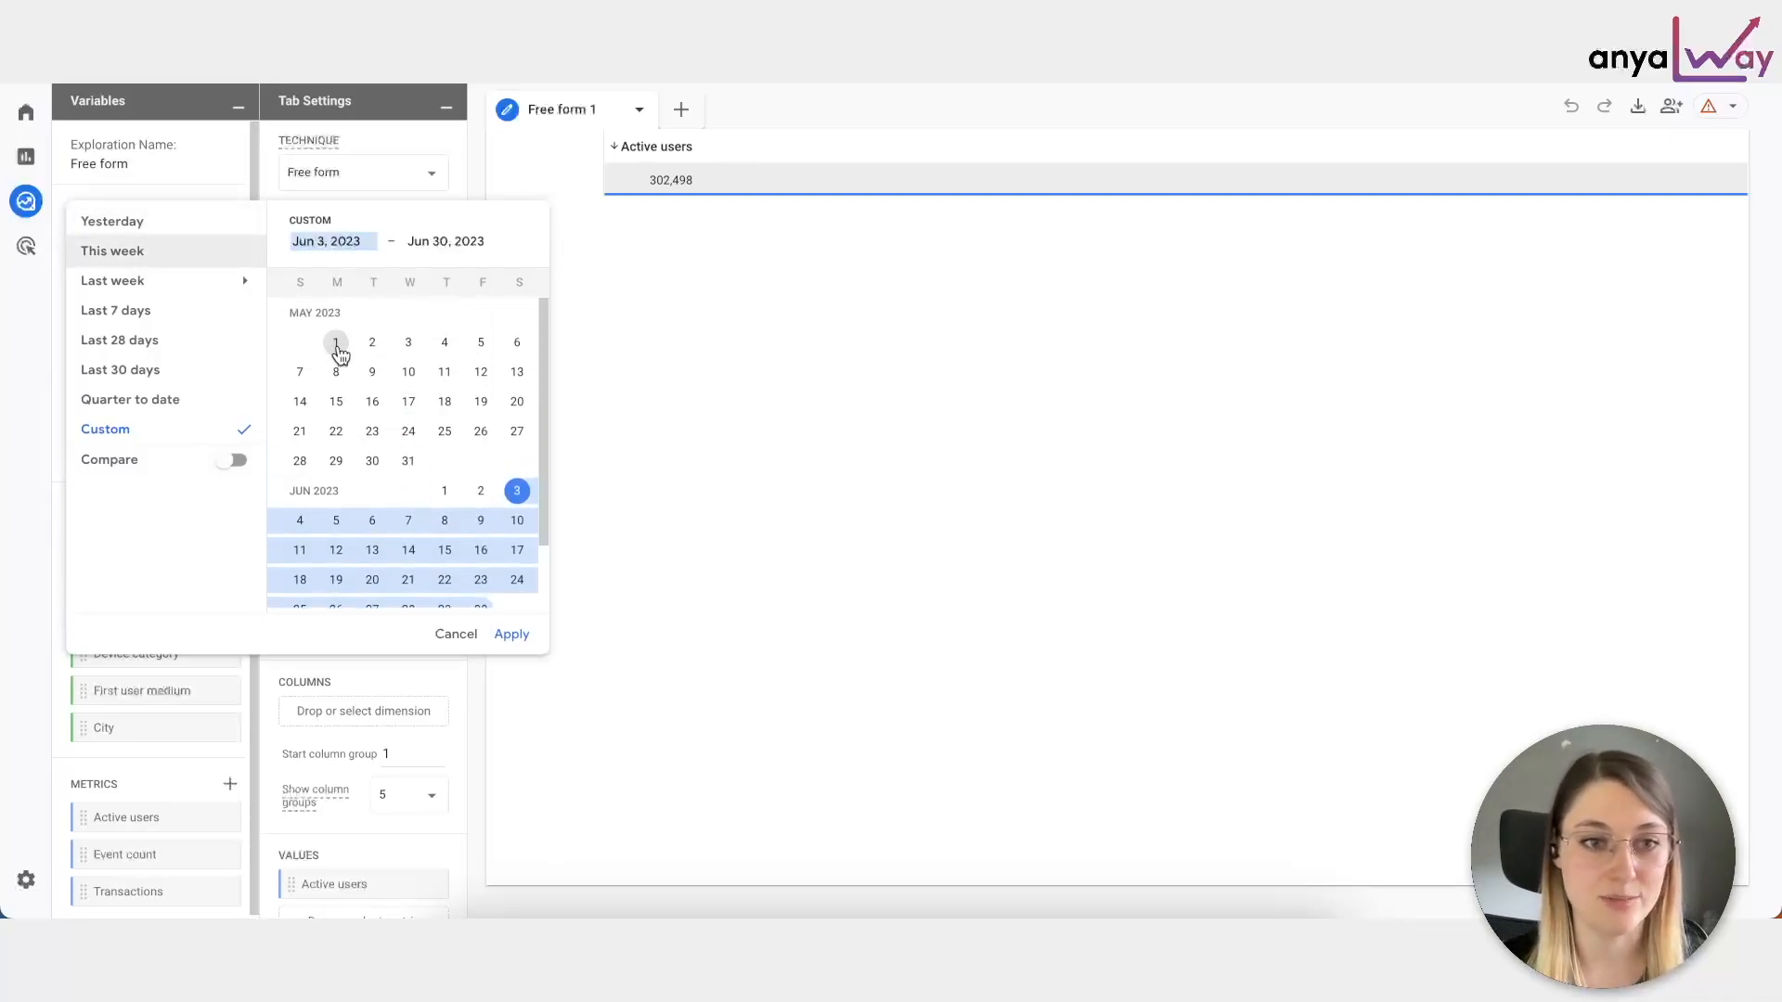
scroll(337, 351, down, 2)
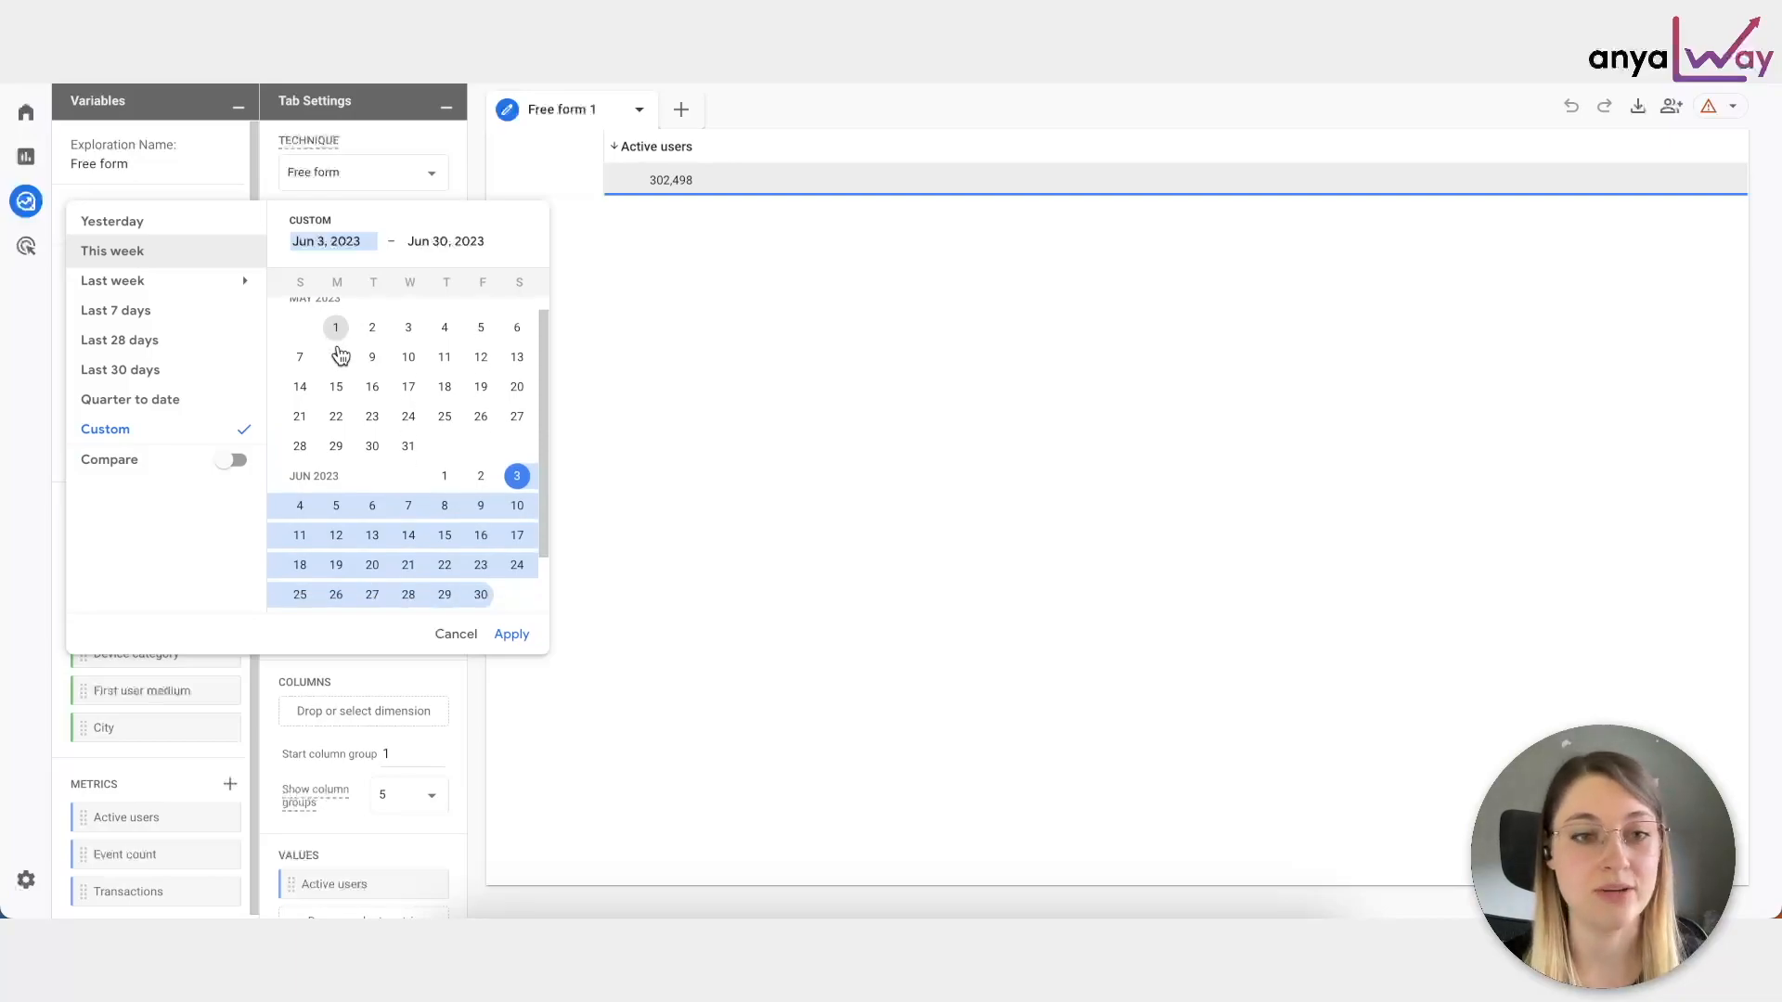
scroll(334, 349, up, 2)
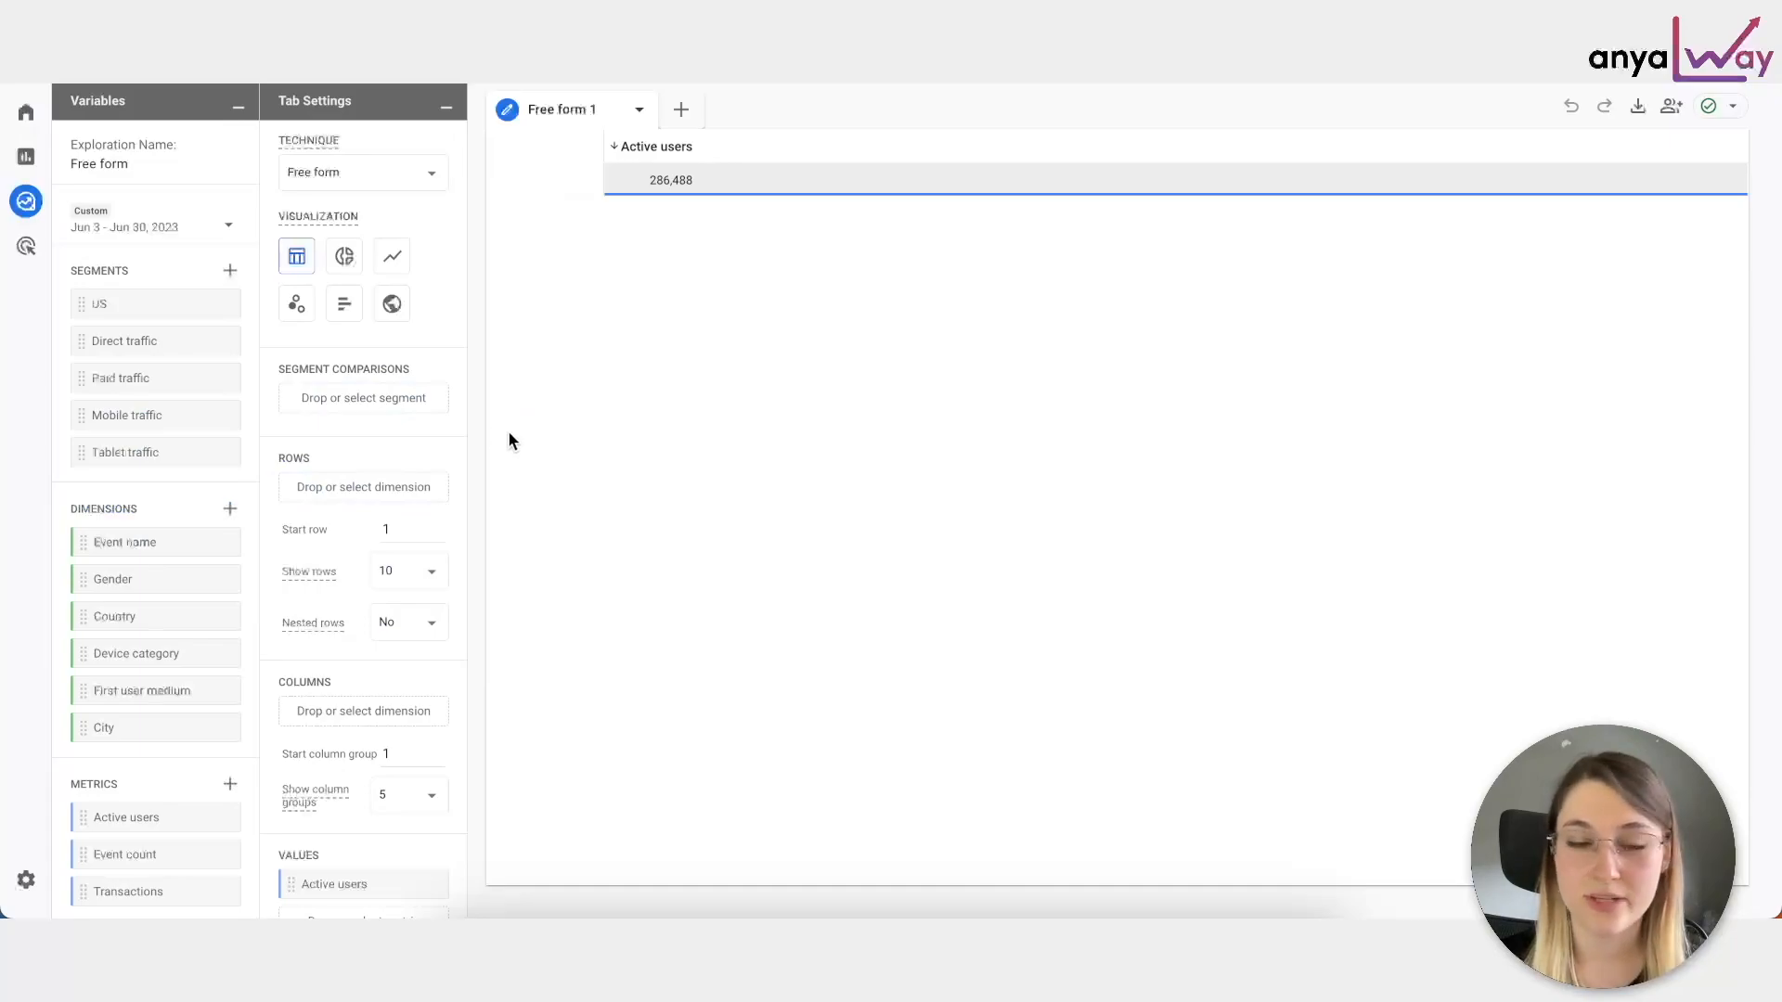
click(194, 234)
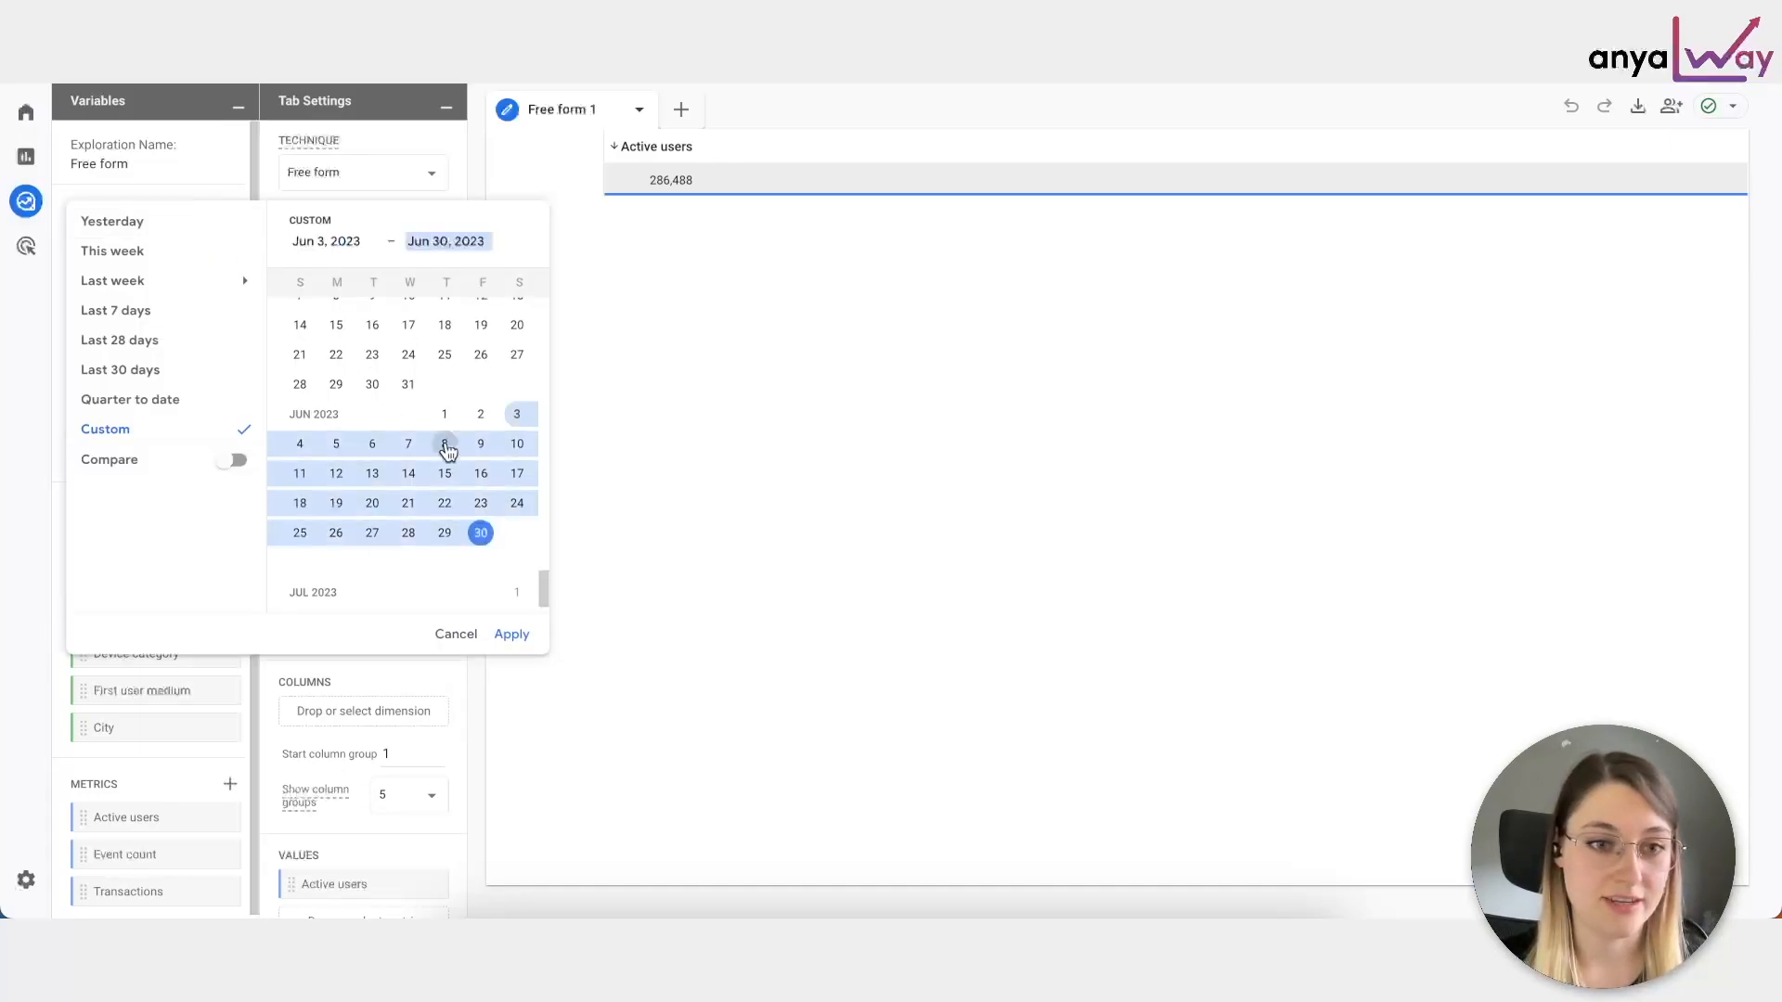
scroll(447, 451, up, 15)
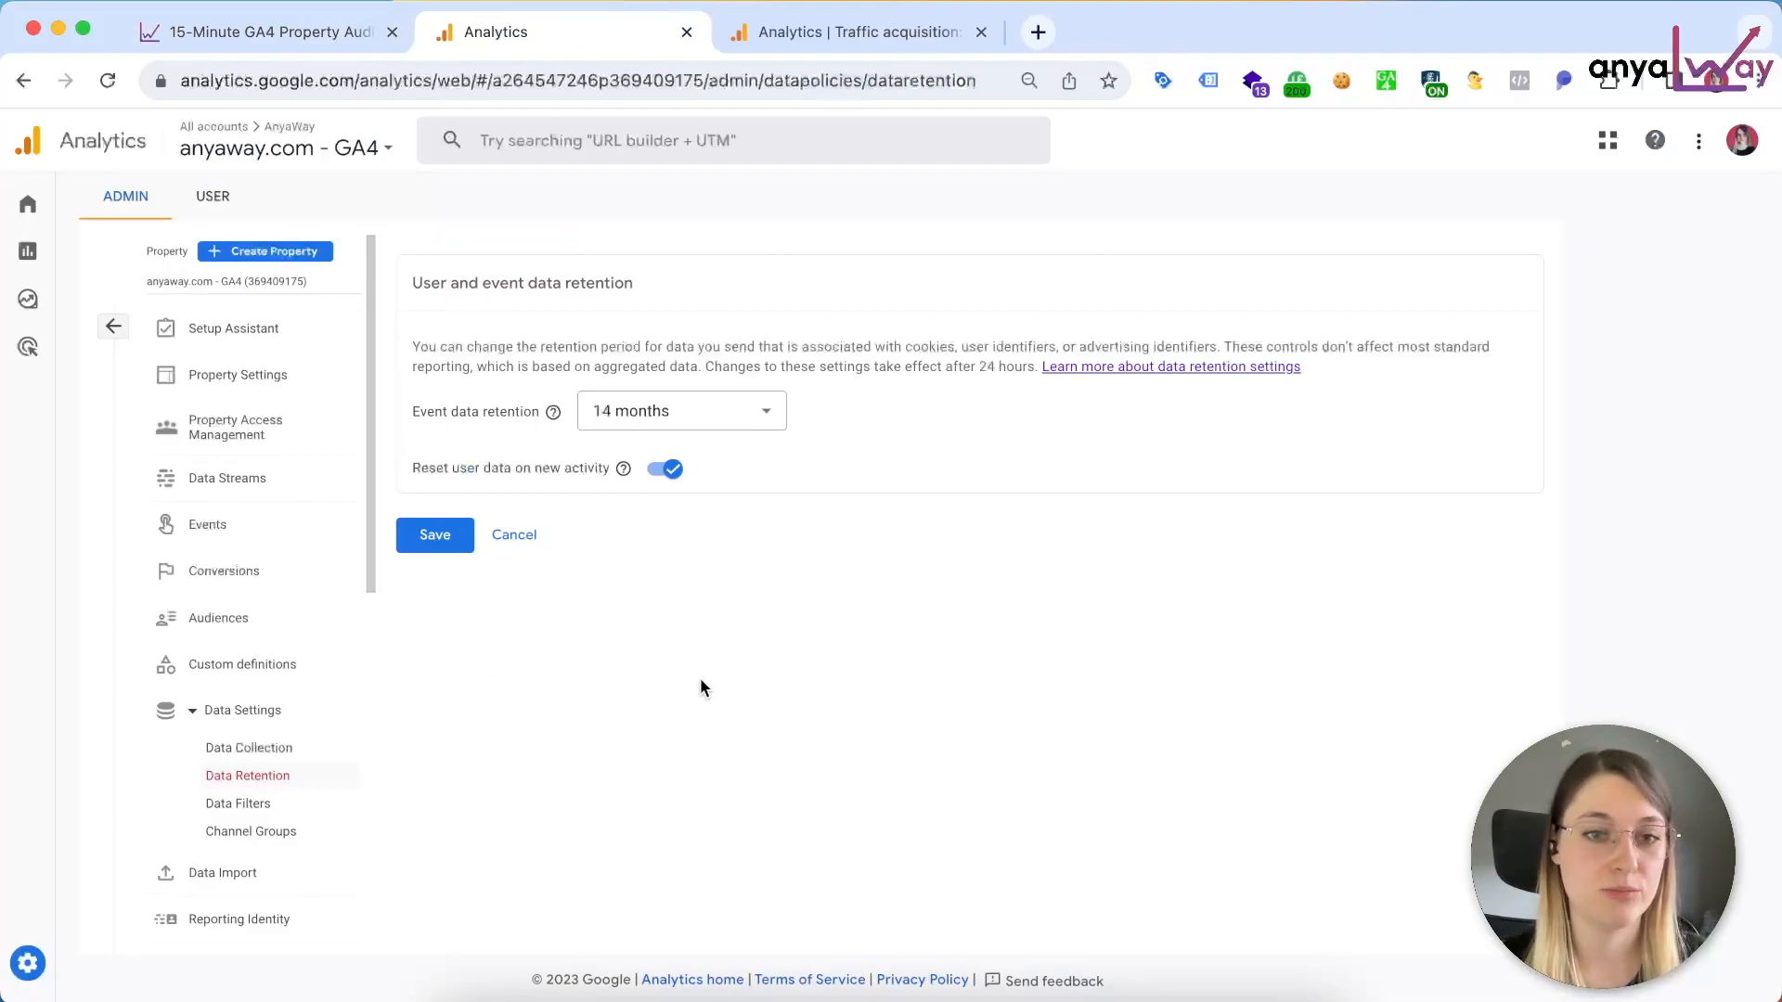
Step: Consult the article's Enable Google Signals section and open the Data Collection settings in Google Analytics
click(298, 32)
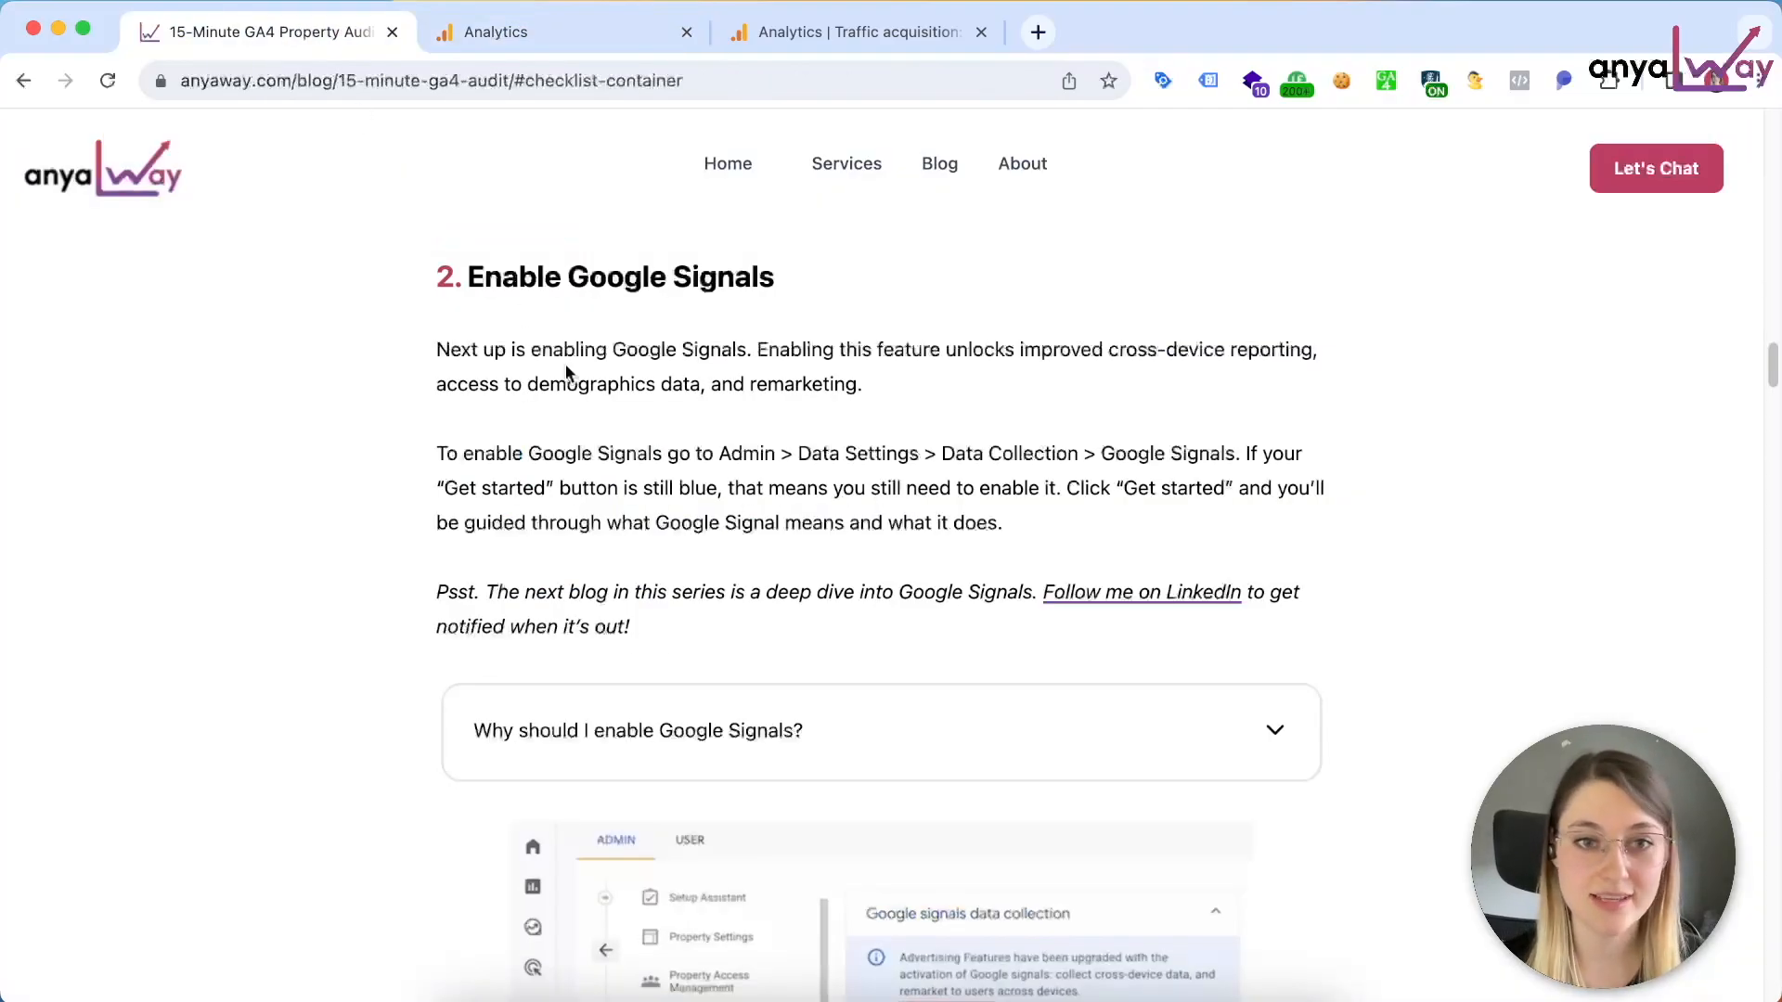
click(603, 30)
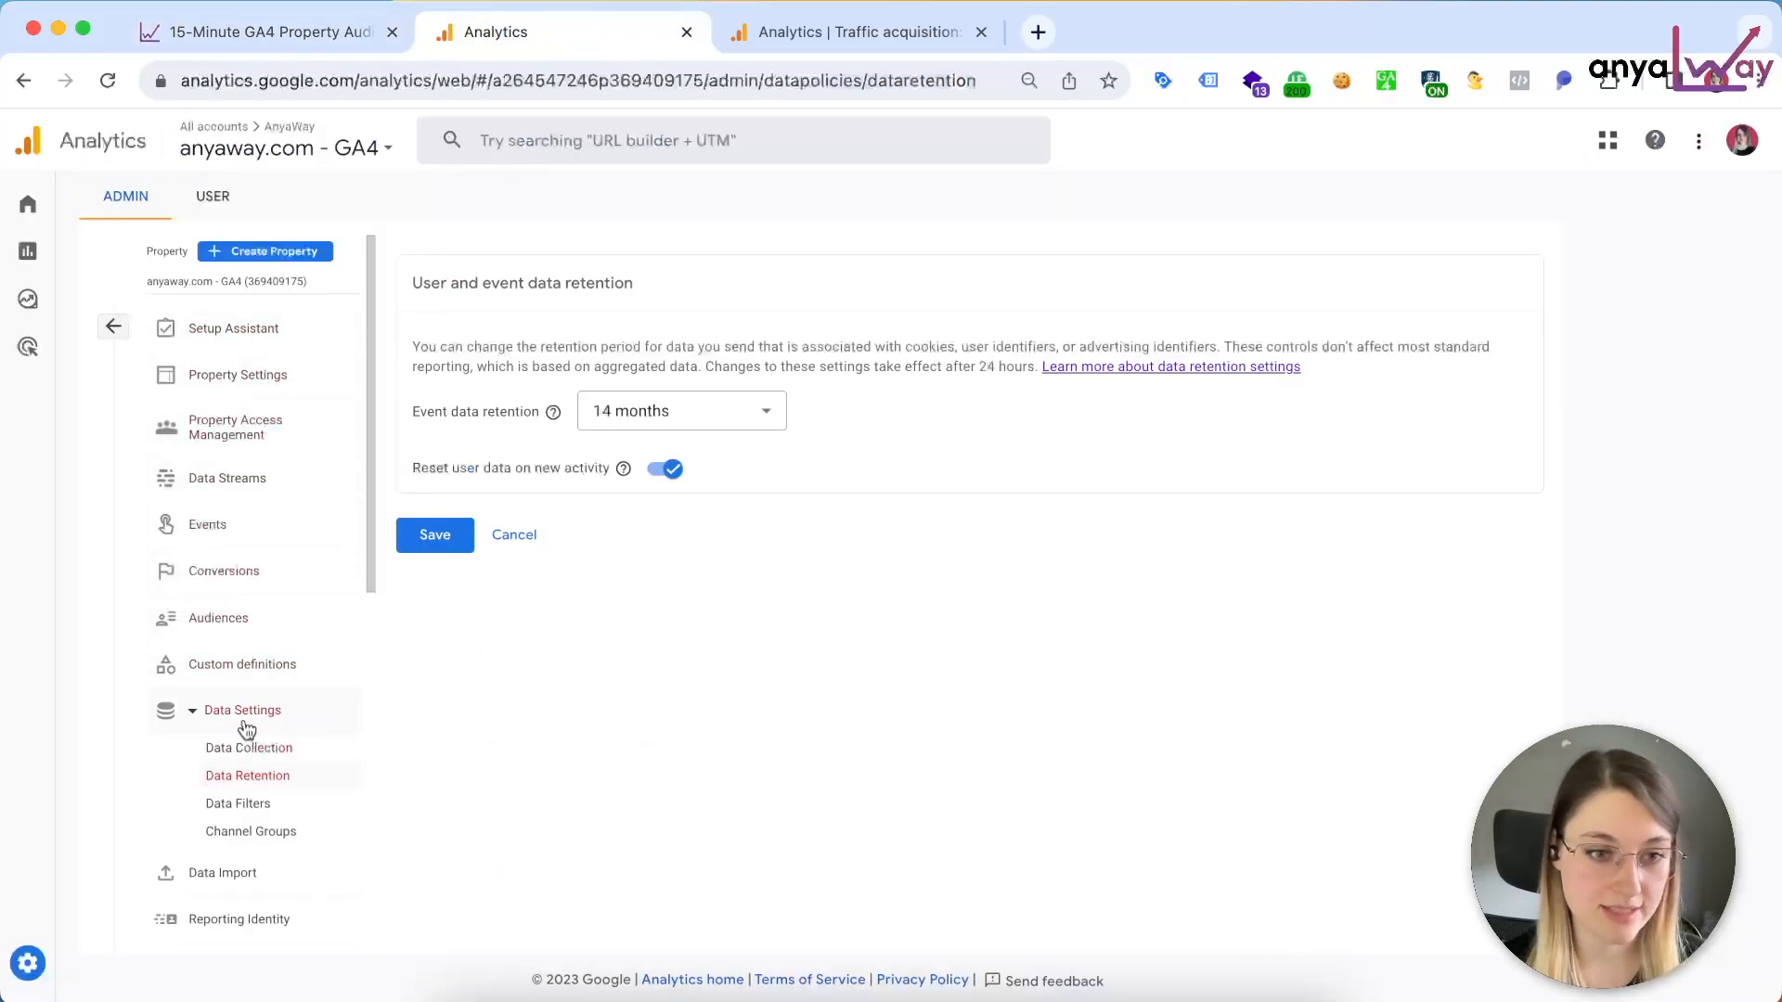
click(239, 756)
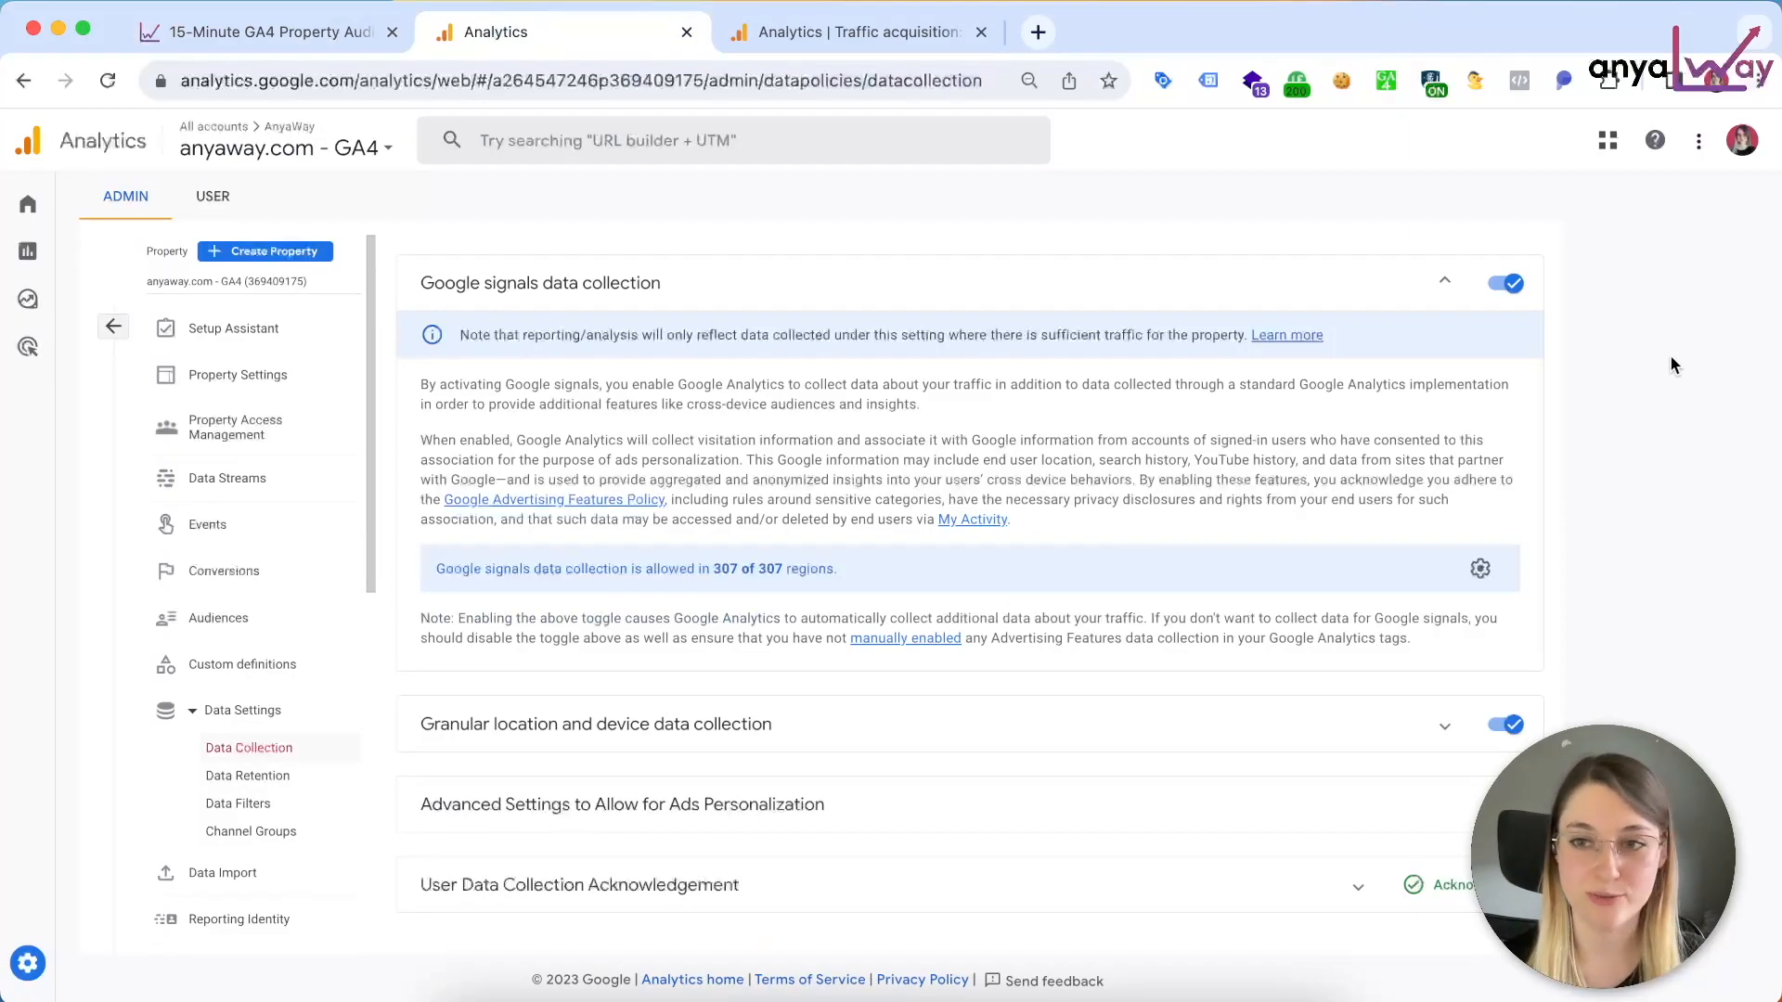
Step: Consult the article's Link Google Ads account section and open the property's Google Ads Links in Google Analytics
click(261, 31)
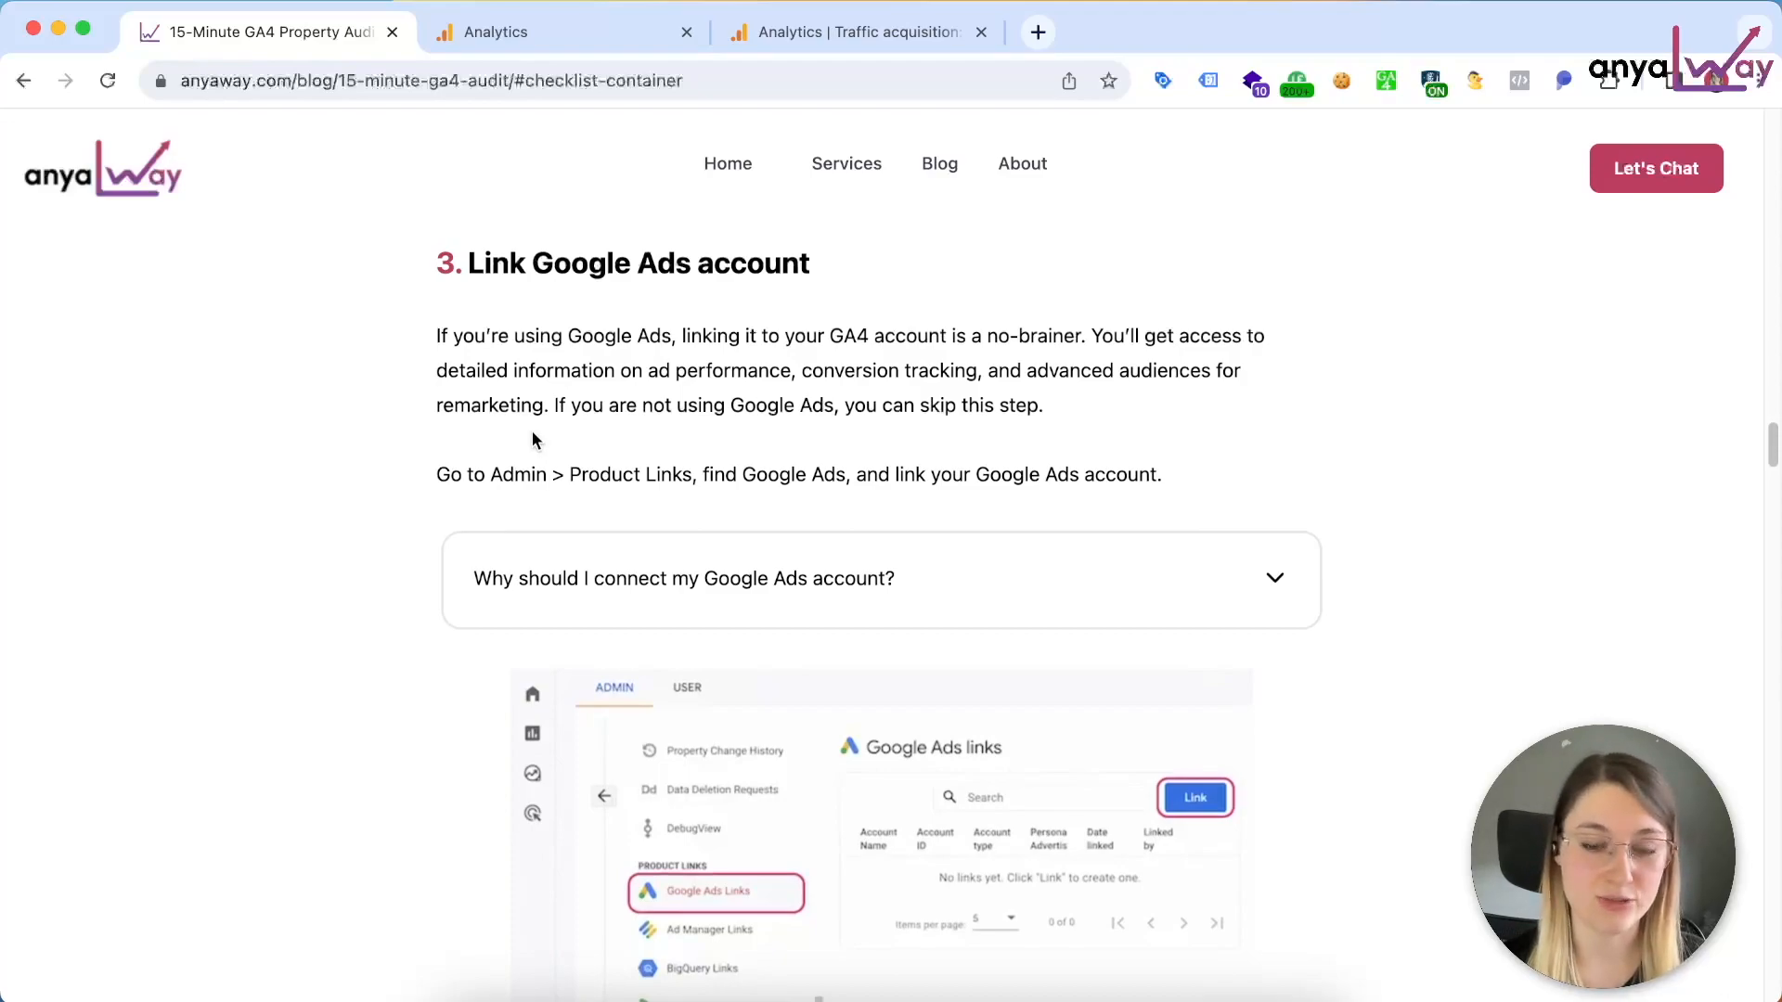
scroll(532, 439, down, 3)
click(529, 37)
scroll(220, 724, down, 6)
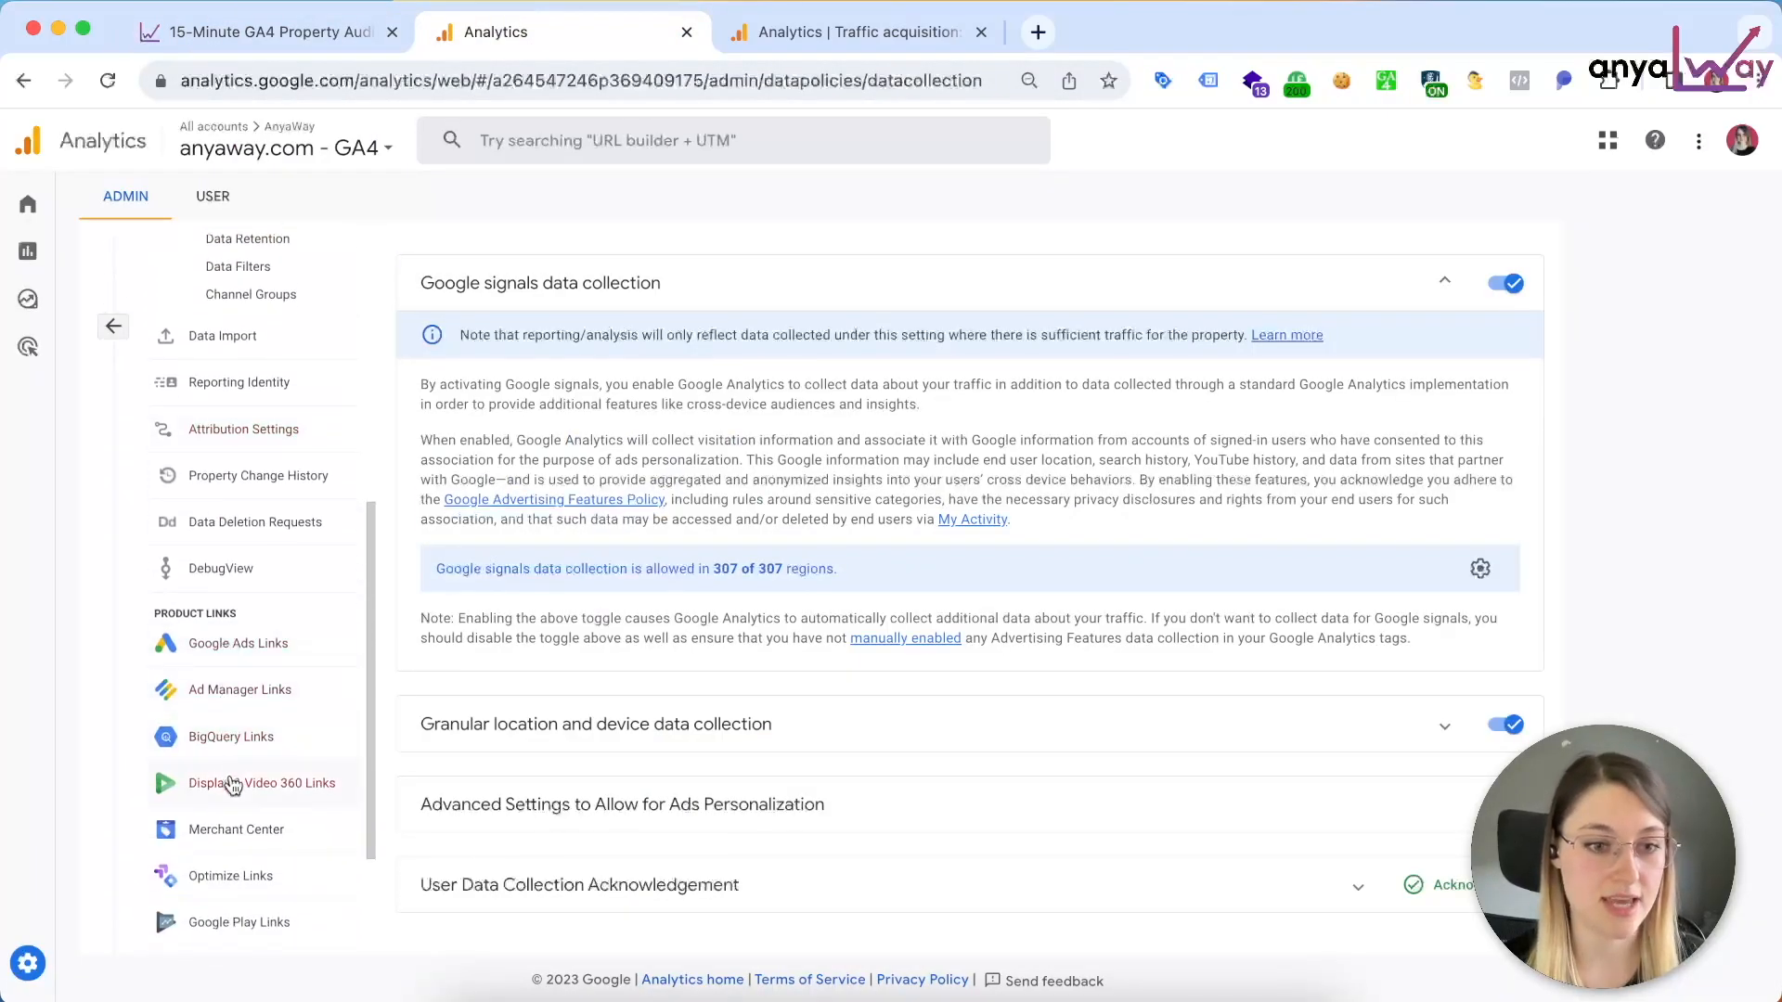
scroll(232, 777, down, 2)
click(238, 516)
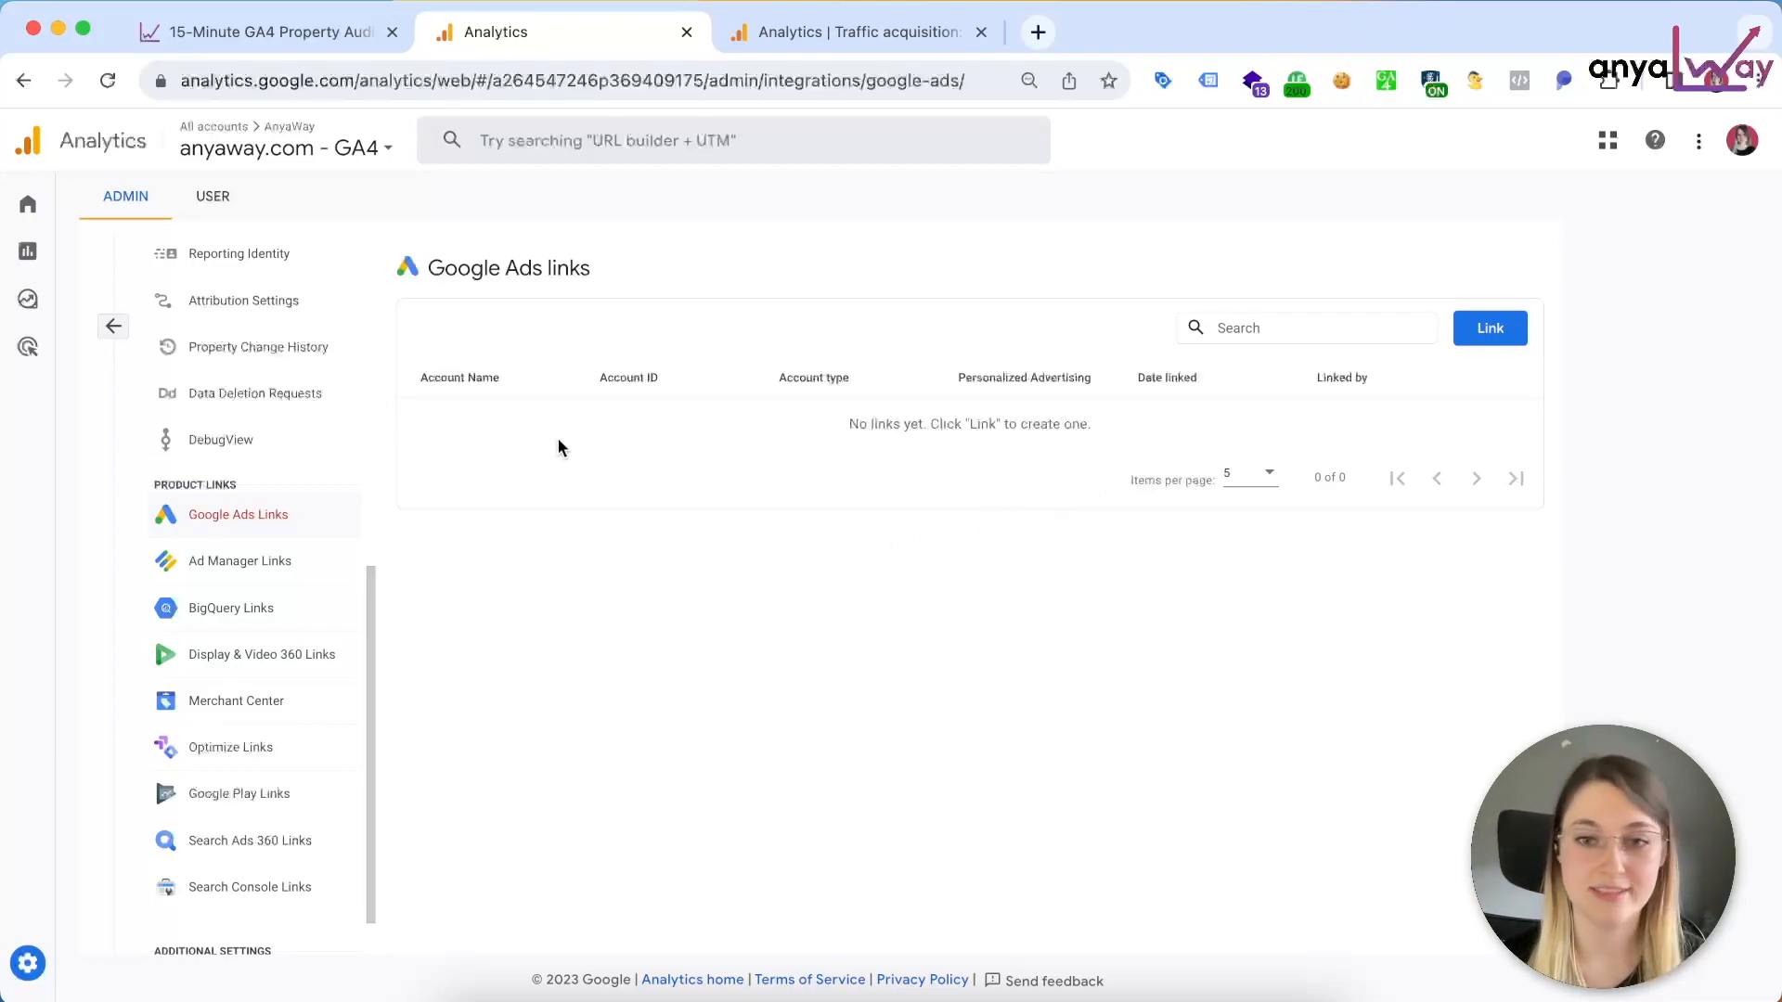
Step: Consult the article's Link Google Search Console account section and open the property's Search Console Links in Google Analytics
click(292, 32)
scroll(408, 389, down, 1)
scroll(419, 429, down, 10)
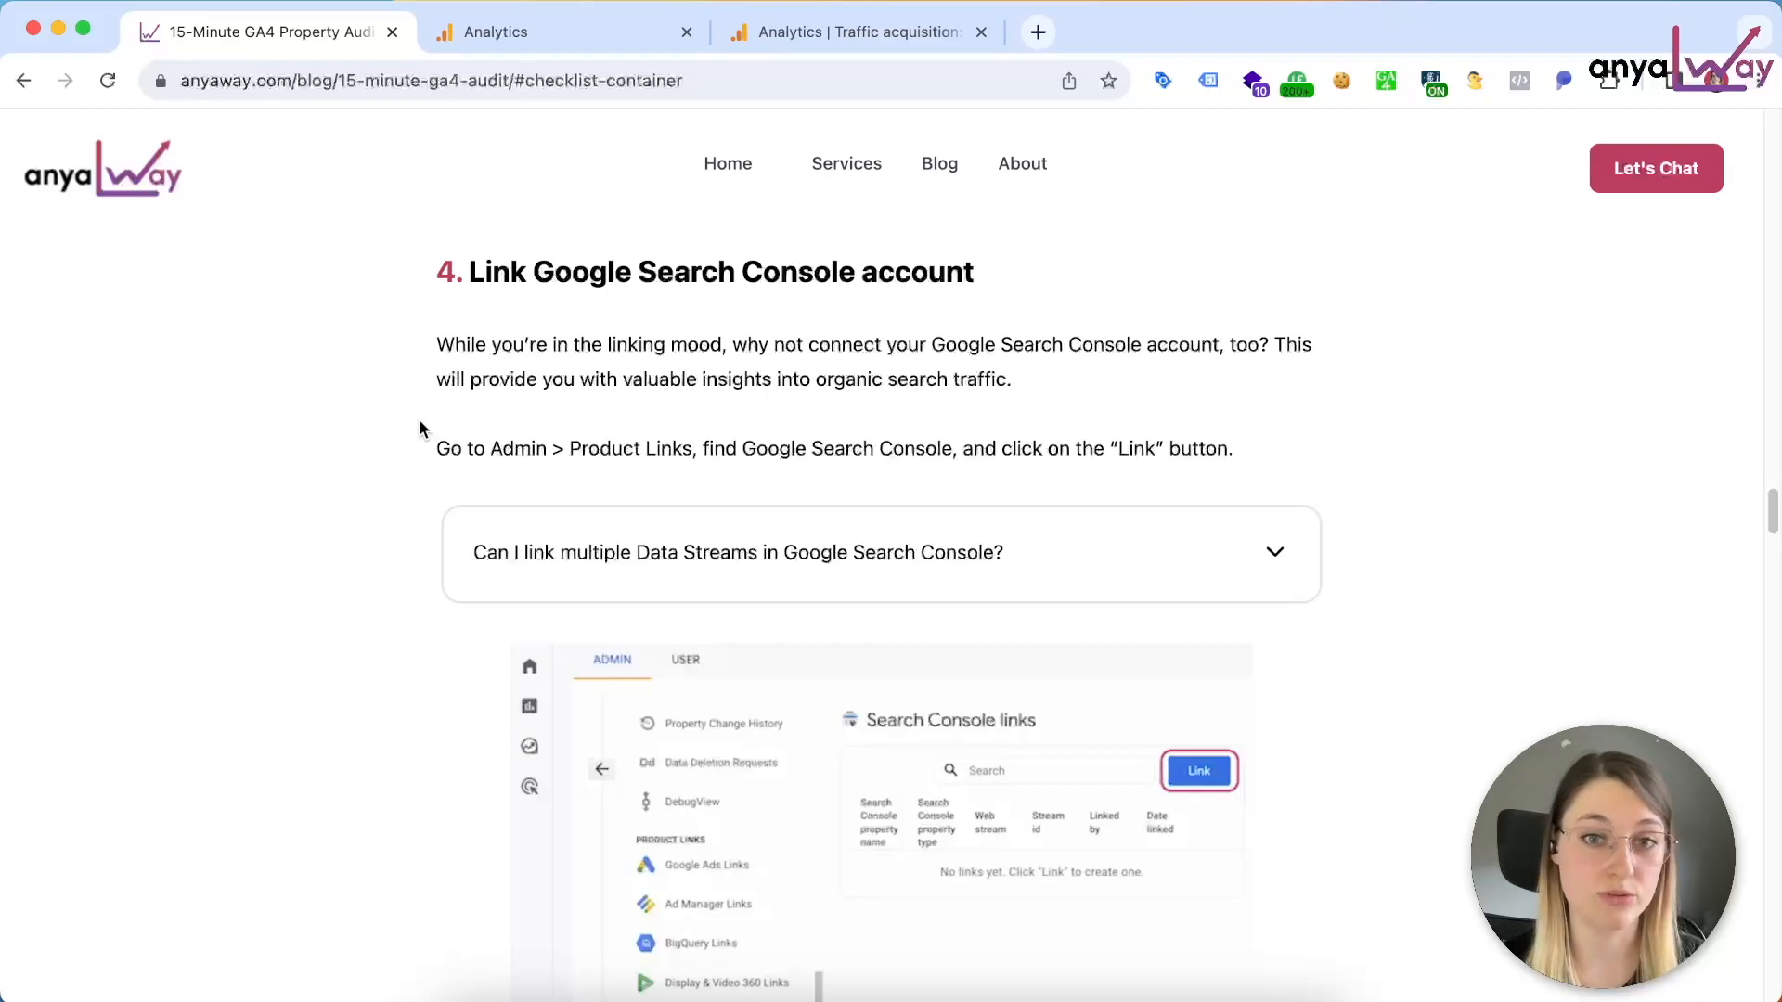
click(581, 29)
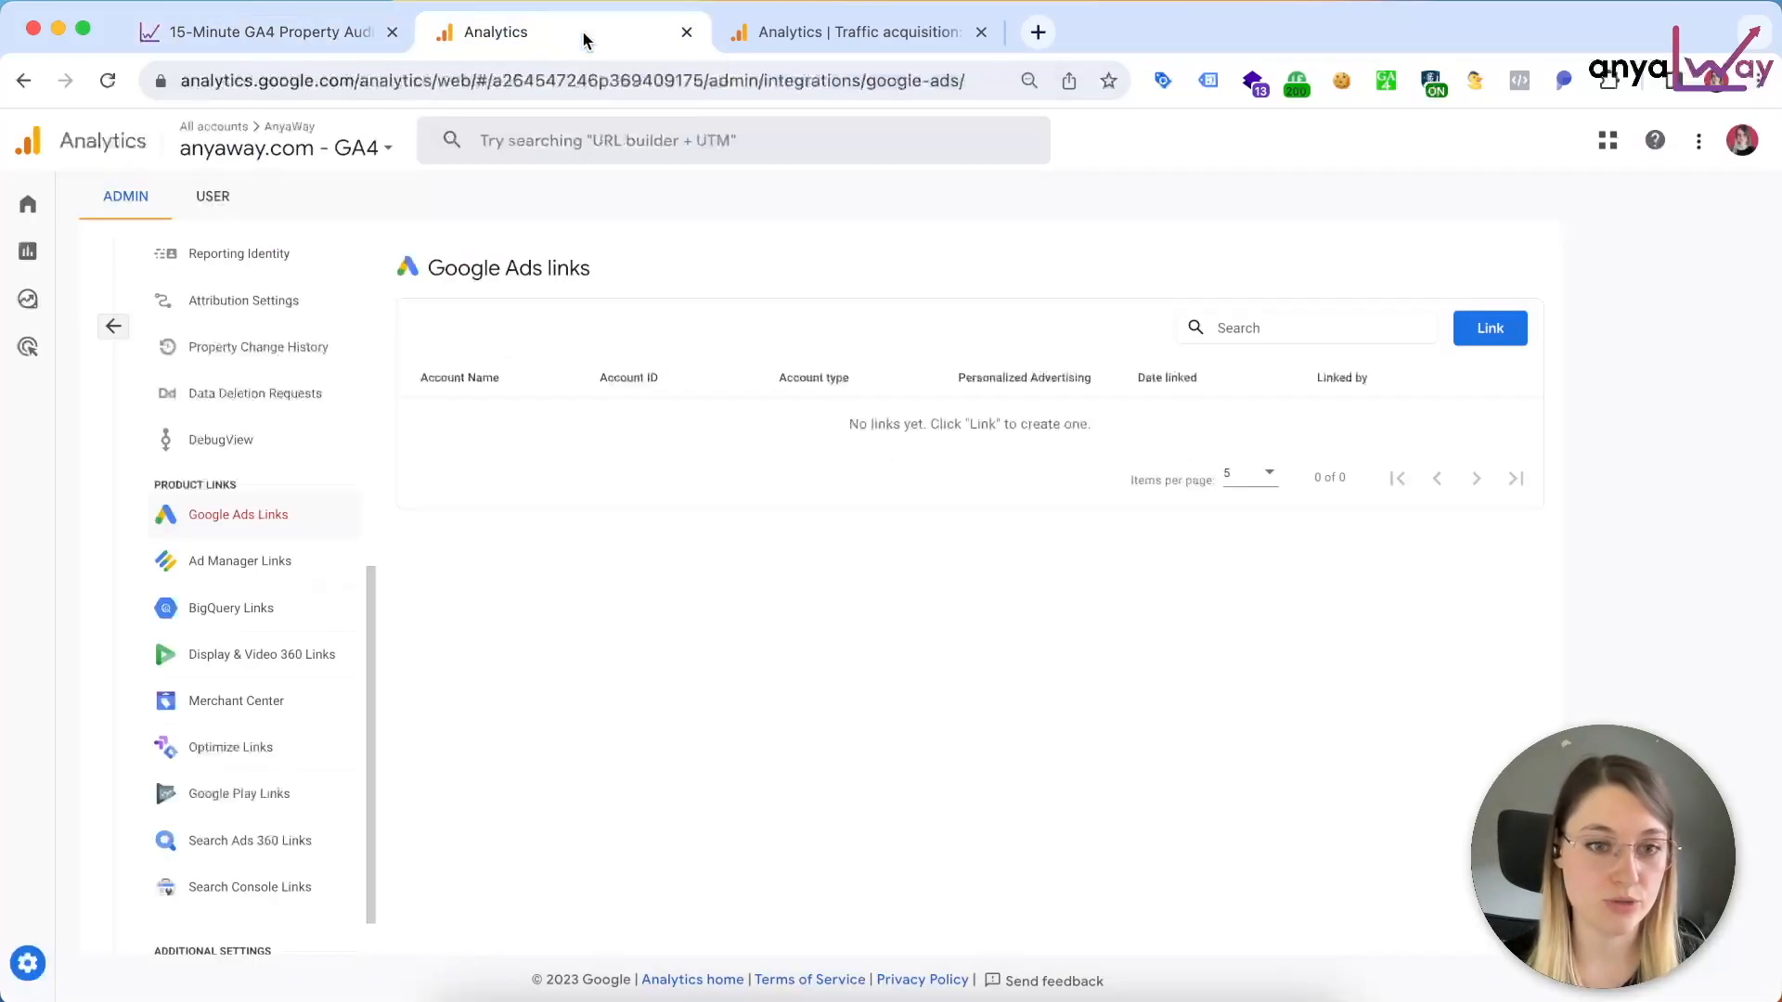
click(290, 828)
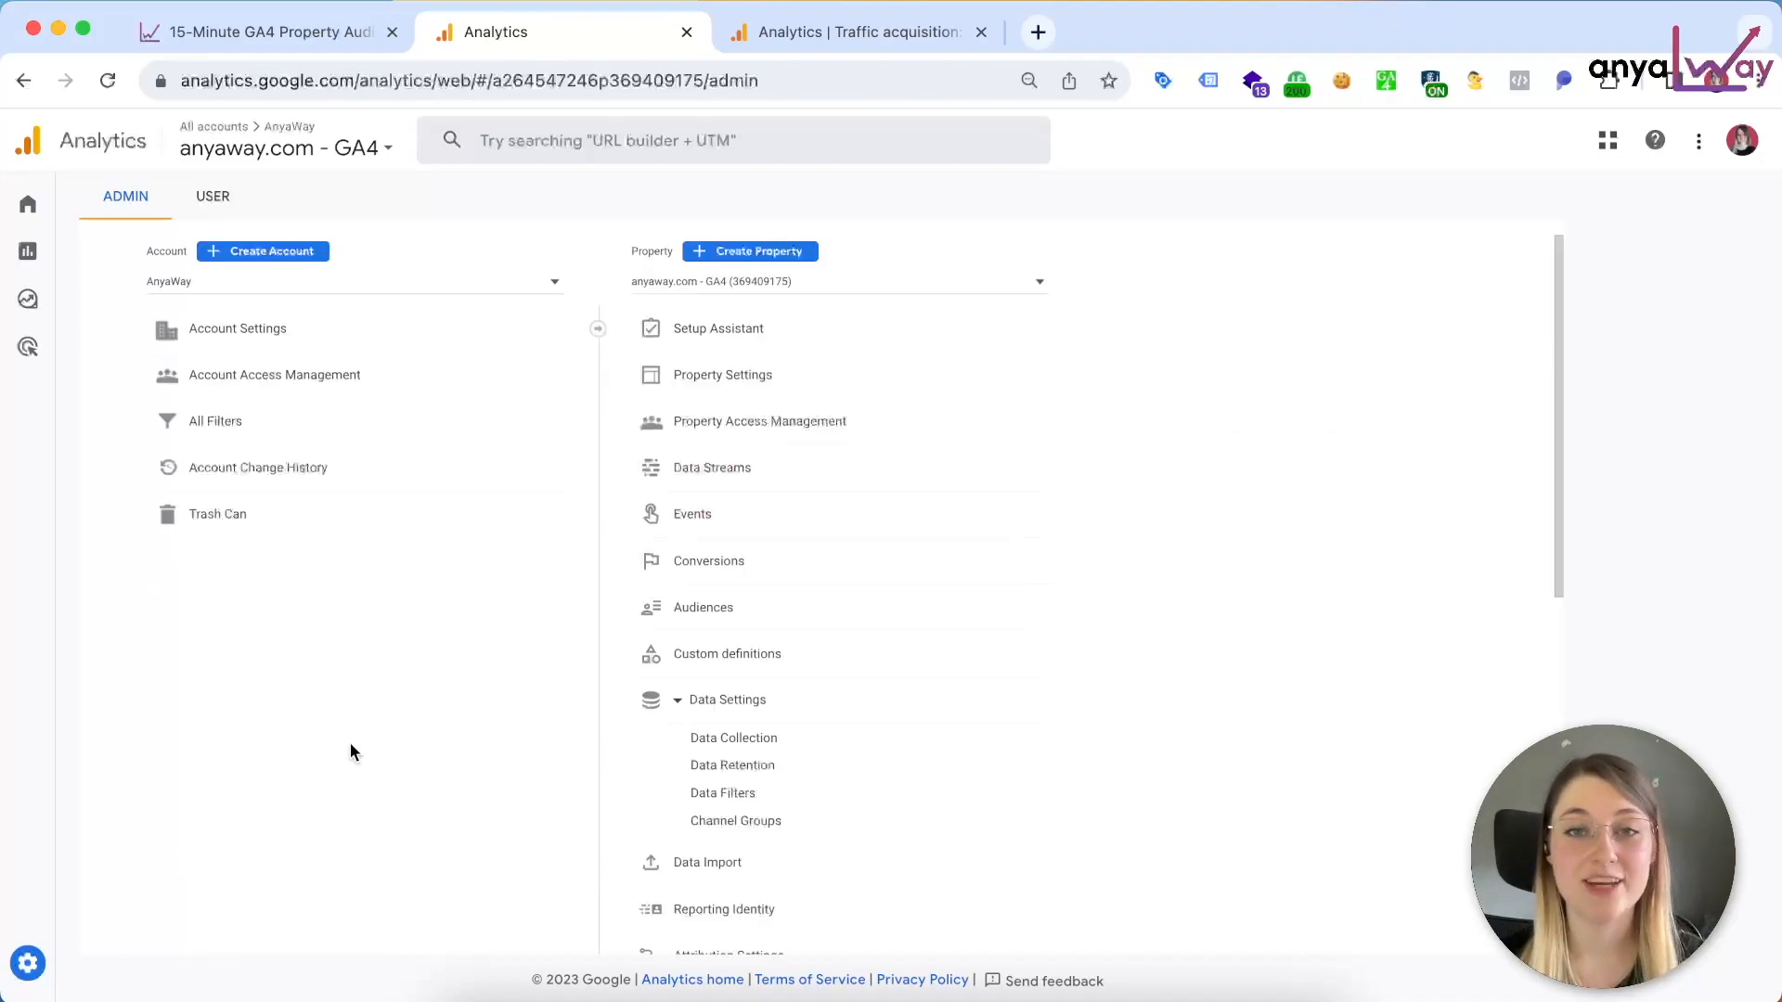
Step: Open the Google tag configuration of the AnyaWay data stream and show all of its settings
click(801, 484)
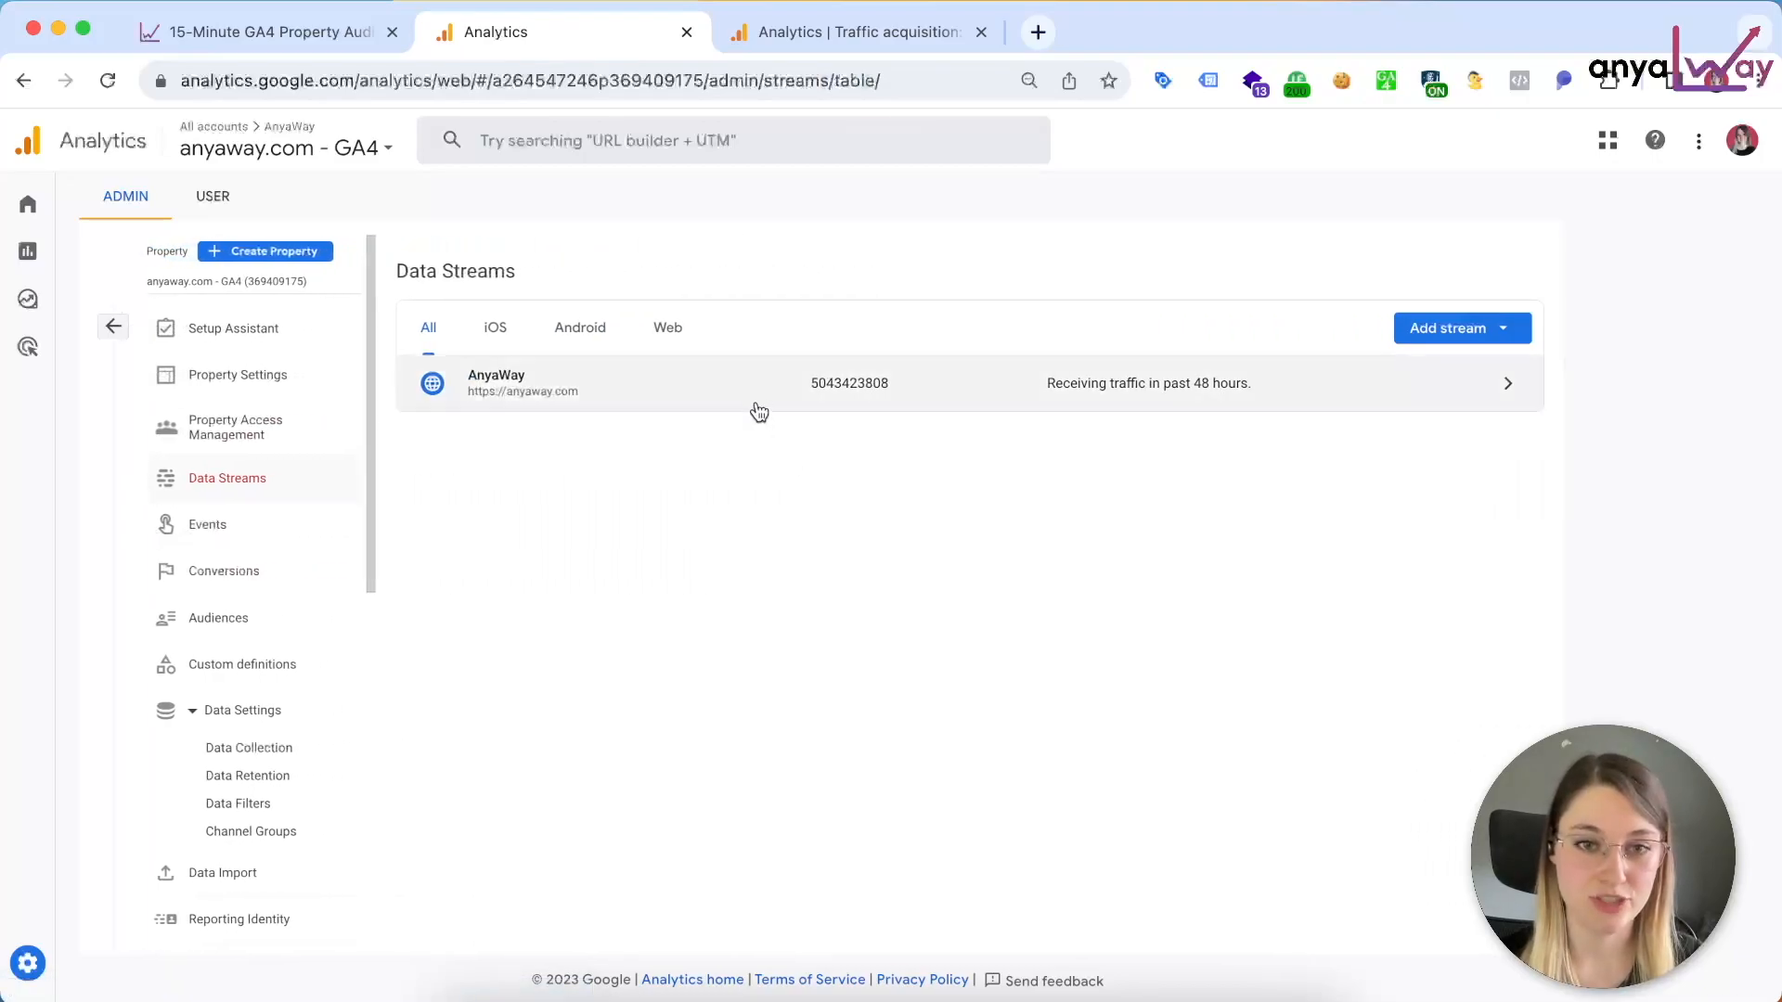
click(754, 400)
scroll(793, 705, down, 3)
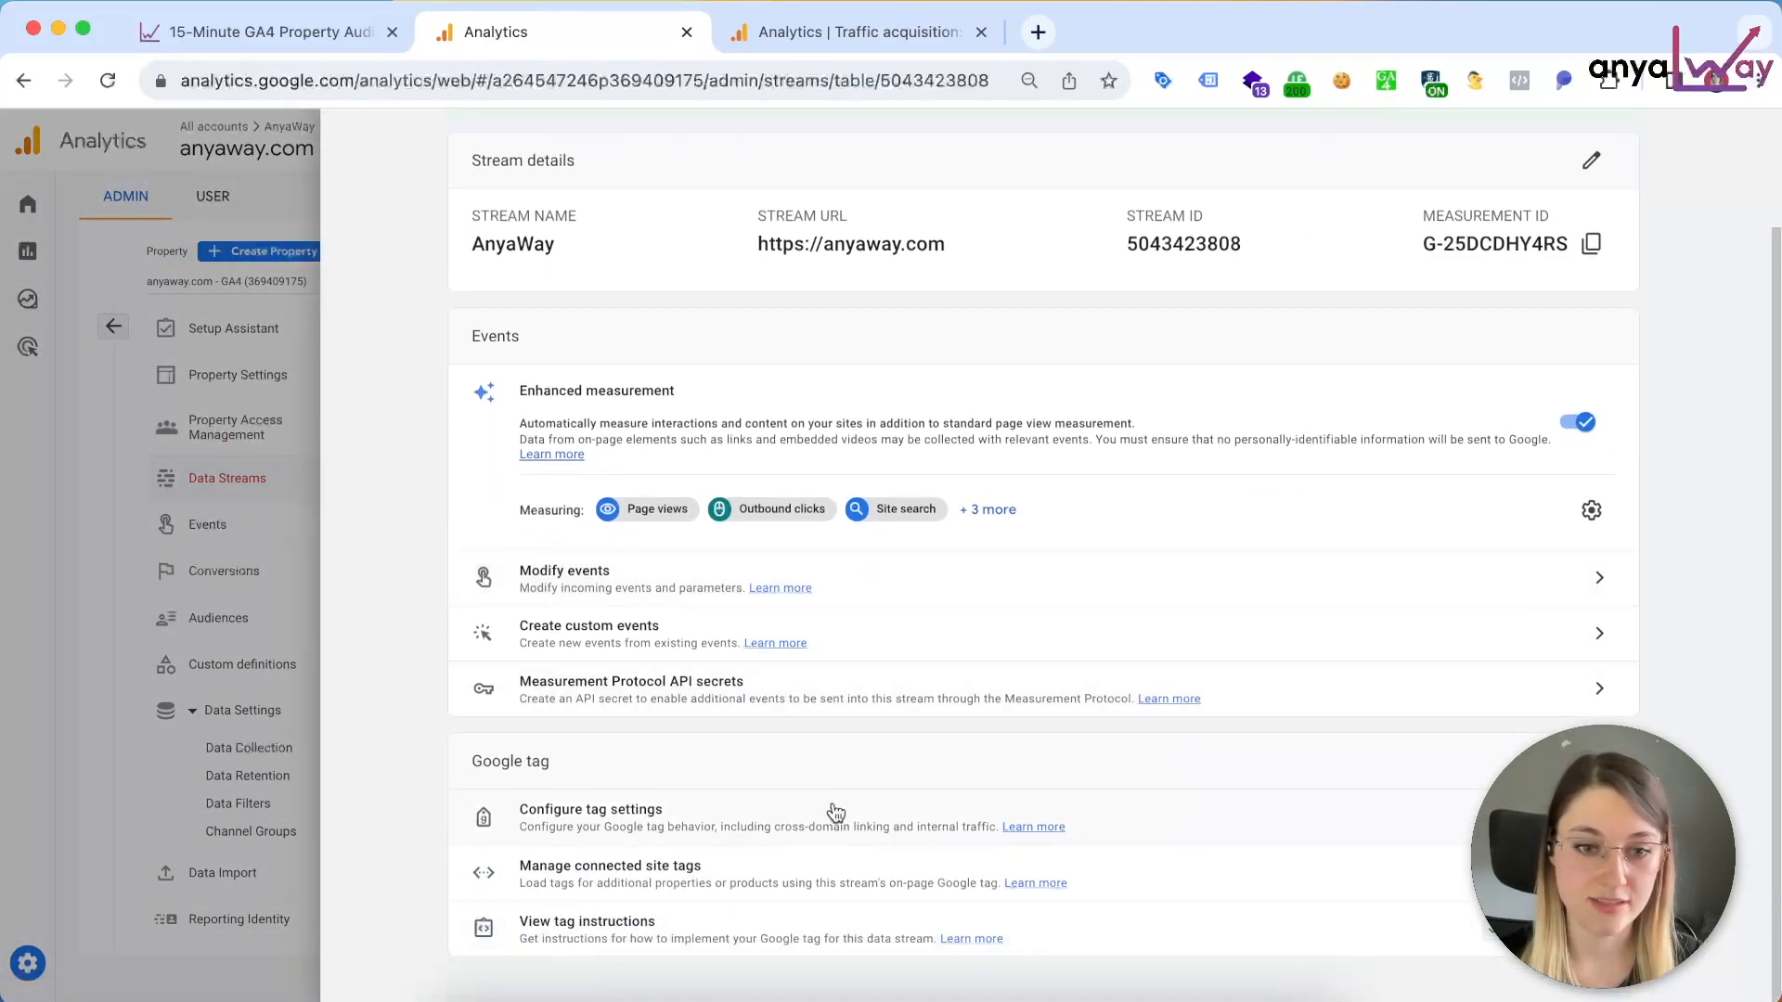
click(632, 814)
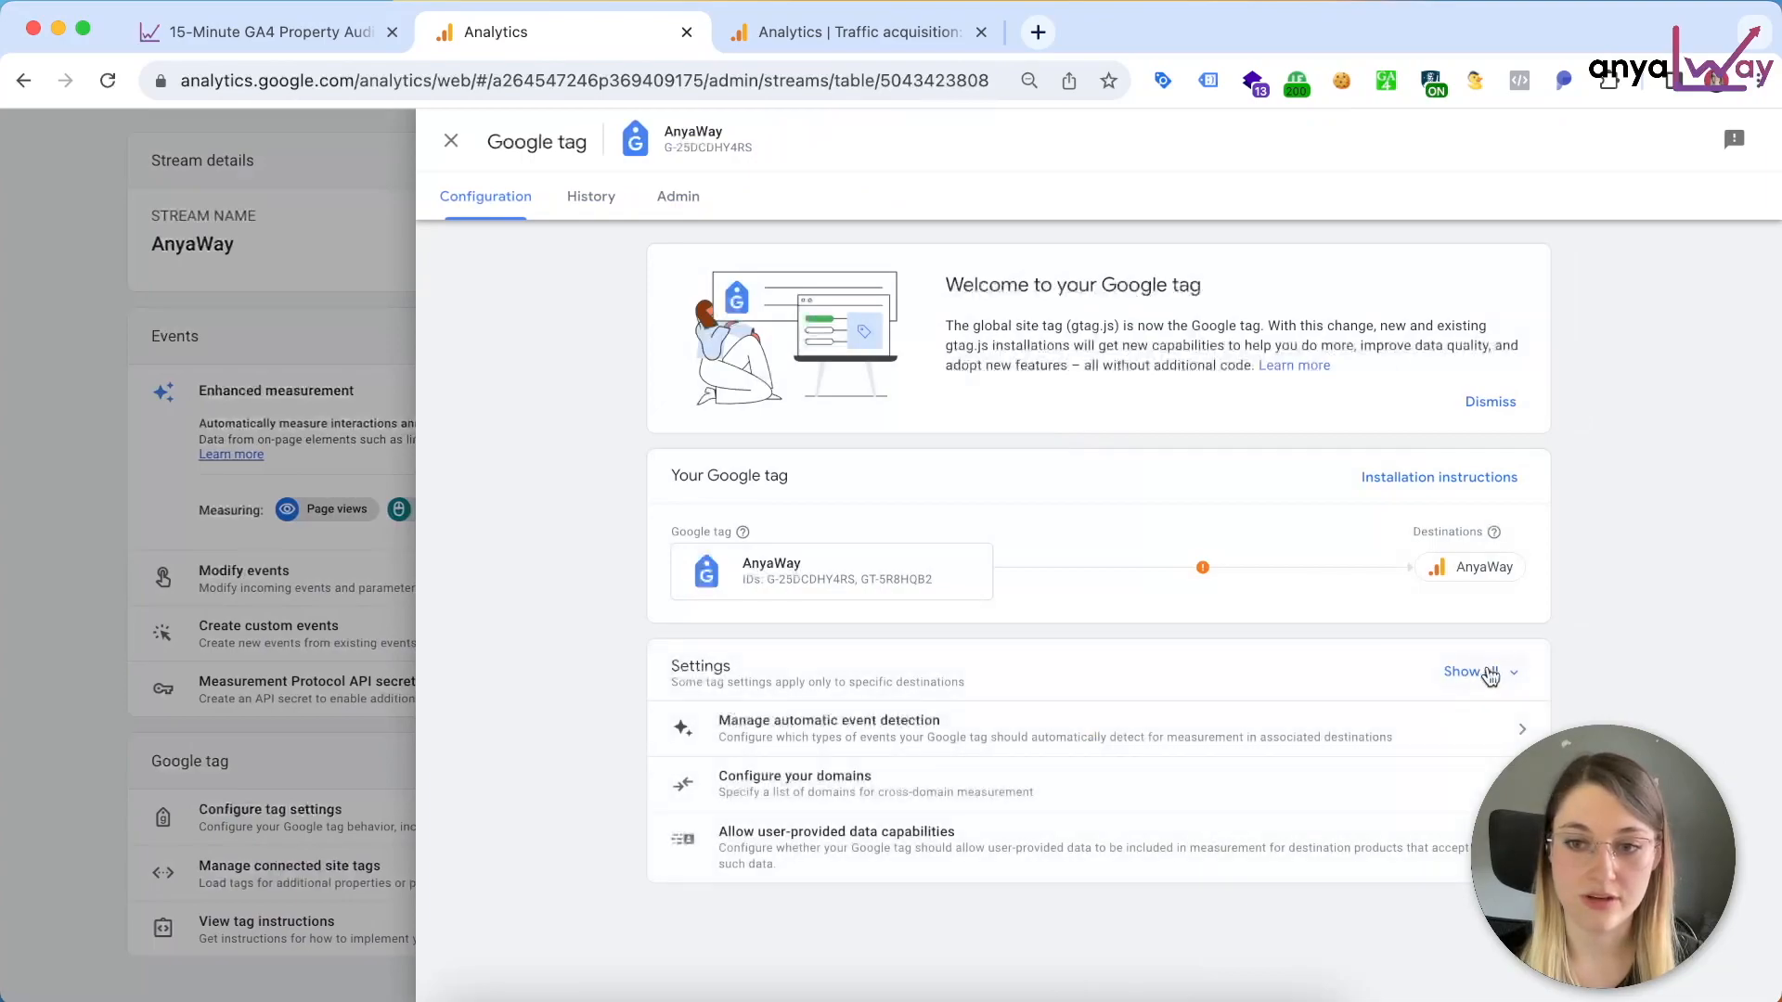
click(1487, 672)
scroll(1200, 906, down, 2)
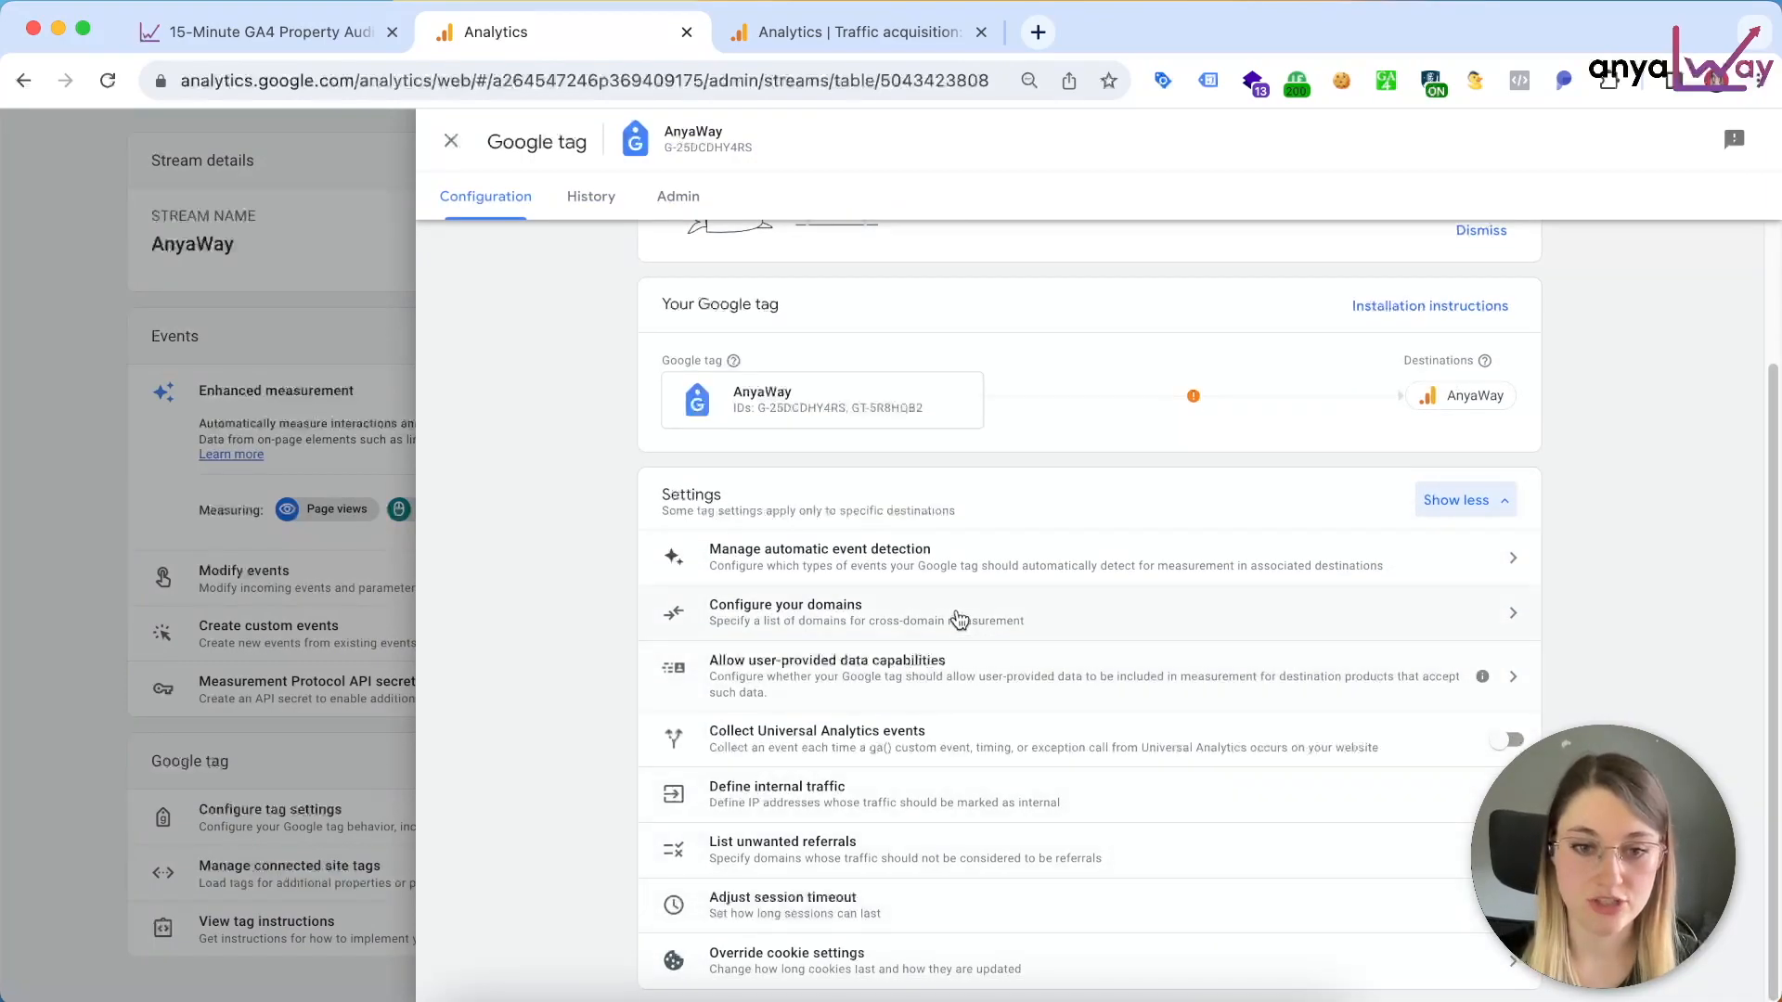
Step: Consult the article's Engaged Session timeout section and open the Google tag's session timeout adjustment in Google Analytics
click(340, 35)
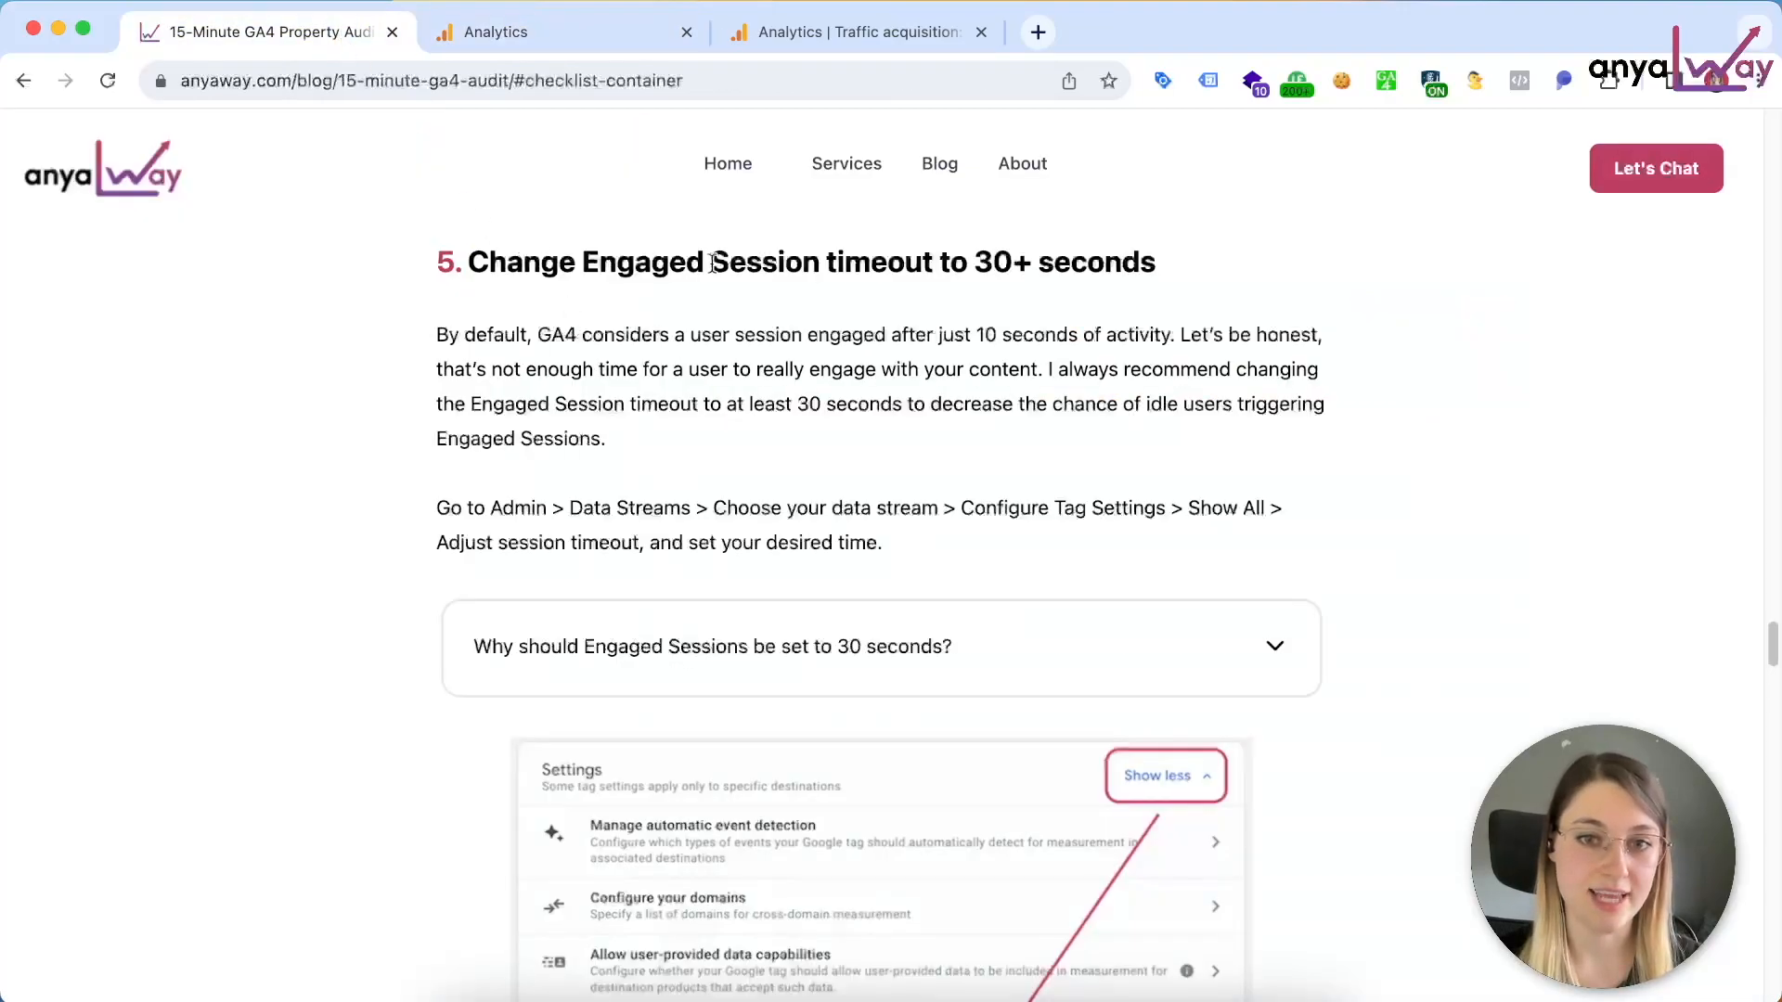
click(547, 31)
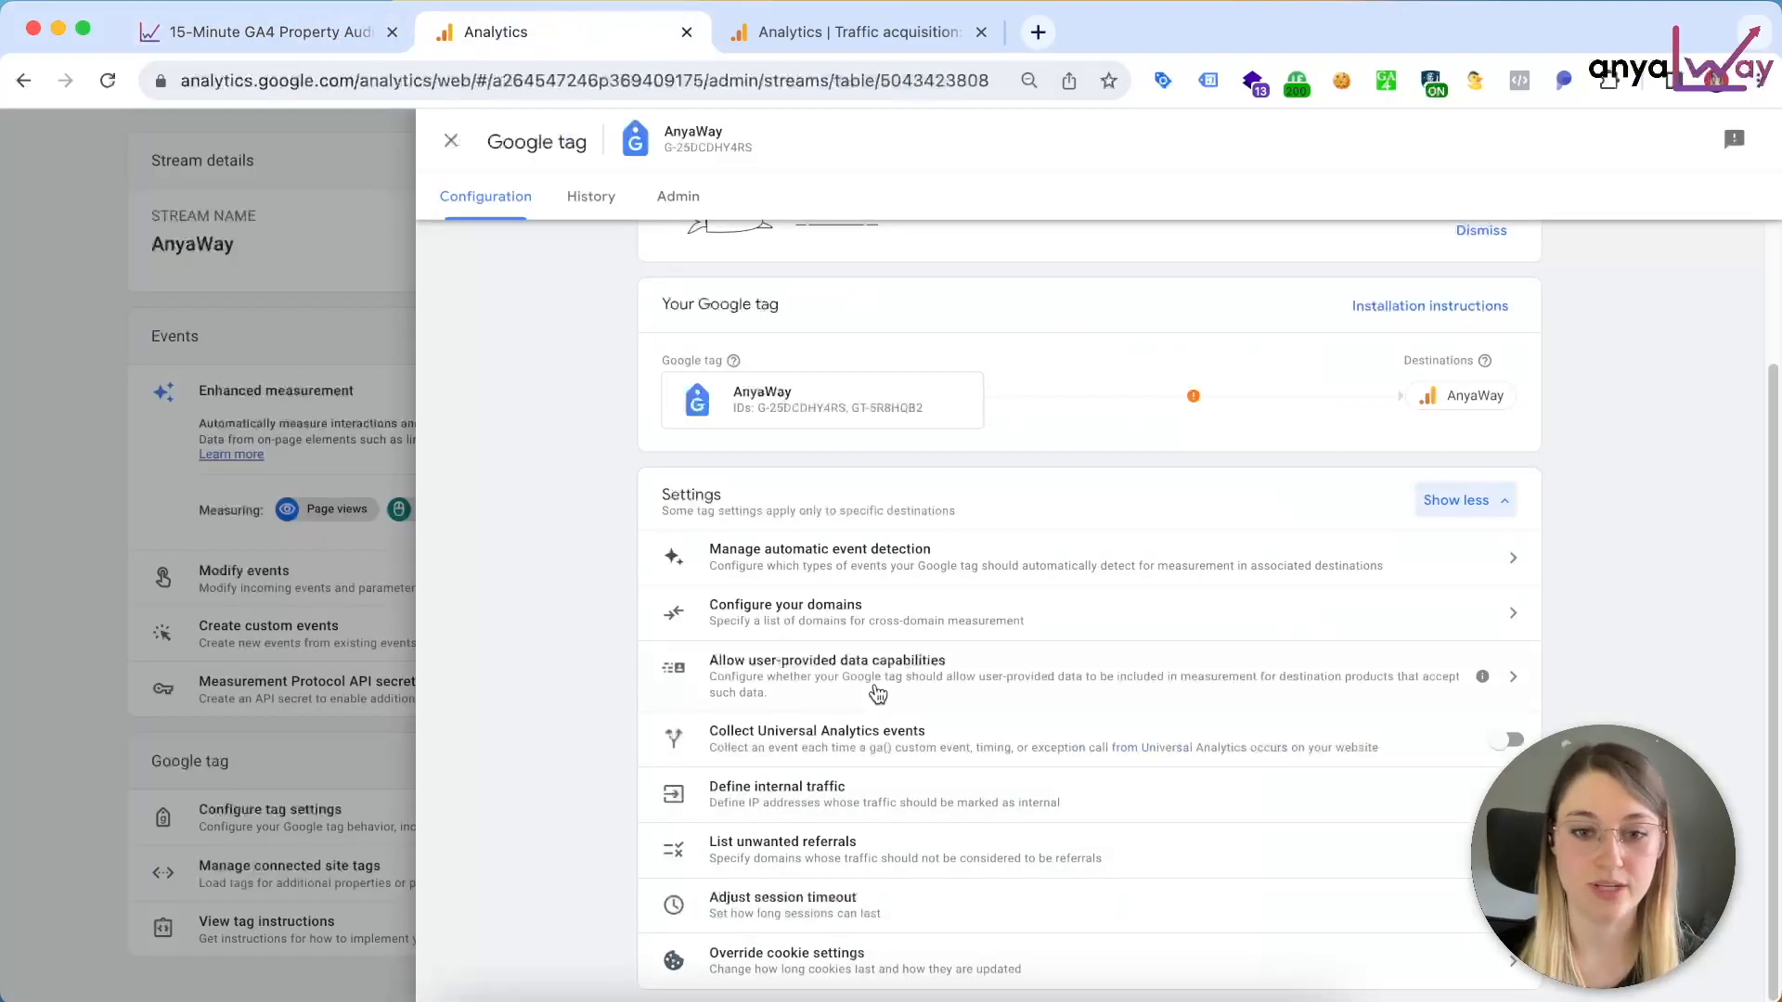
click(863, 913)
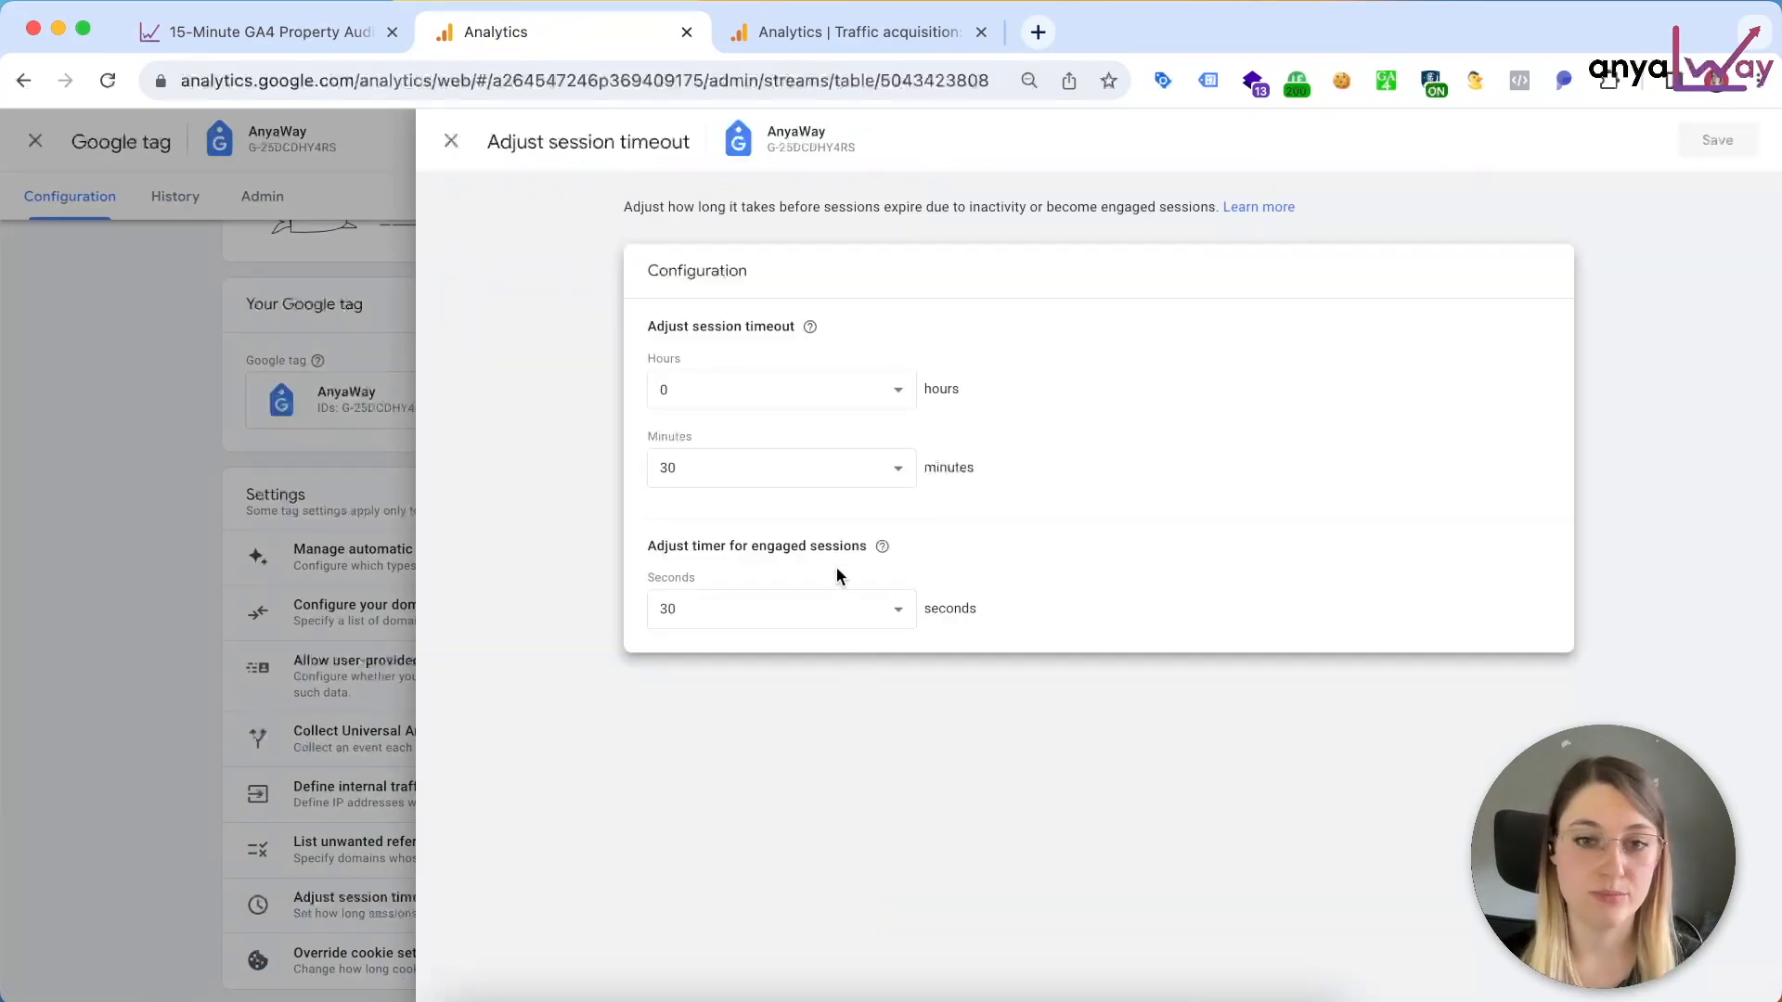
Step: Examine the minutes and hours options for the session timeout and the help text for the engaged sessions timer
click(842, 476)
click(935, 427)
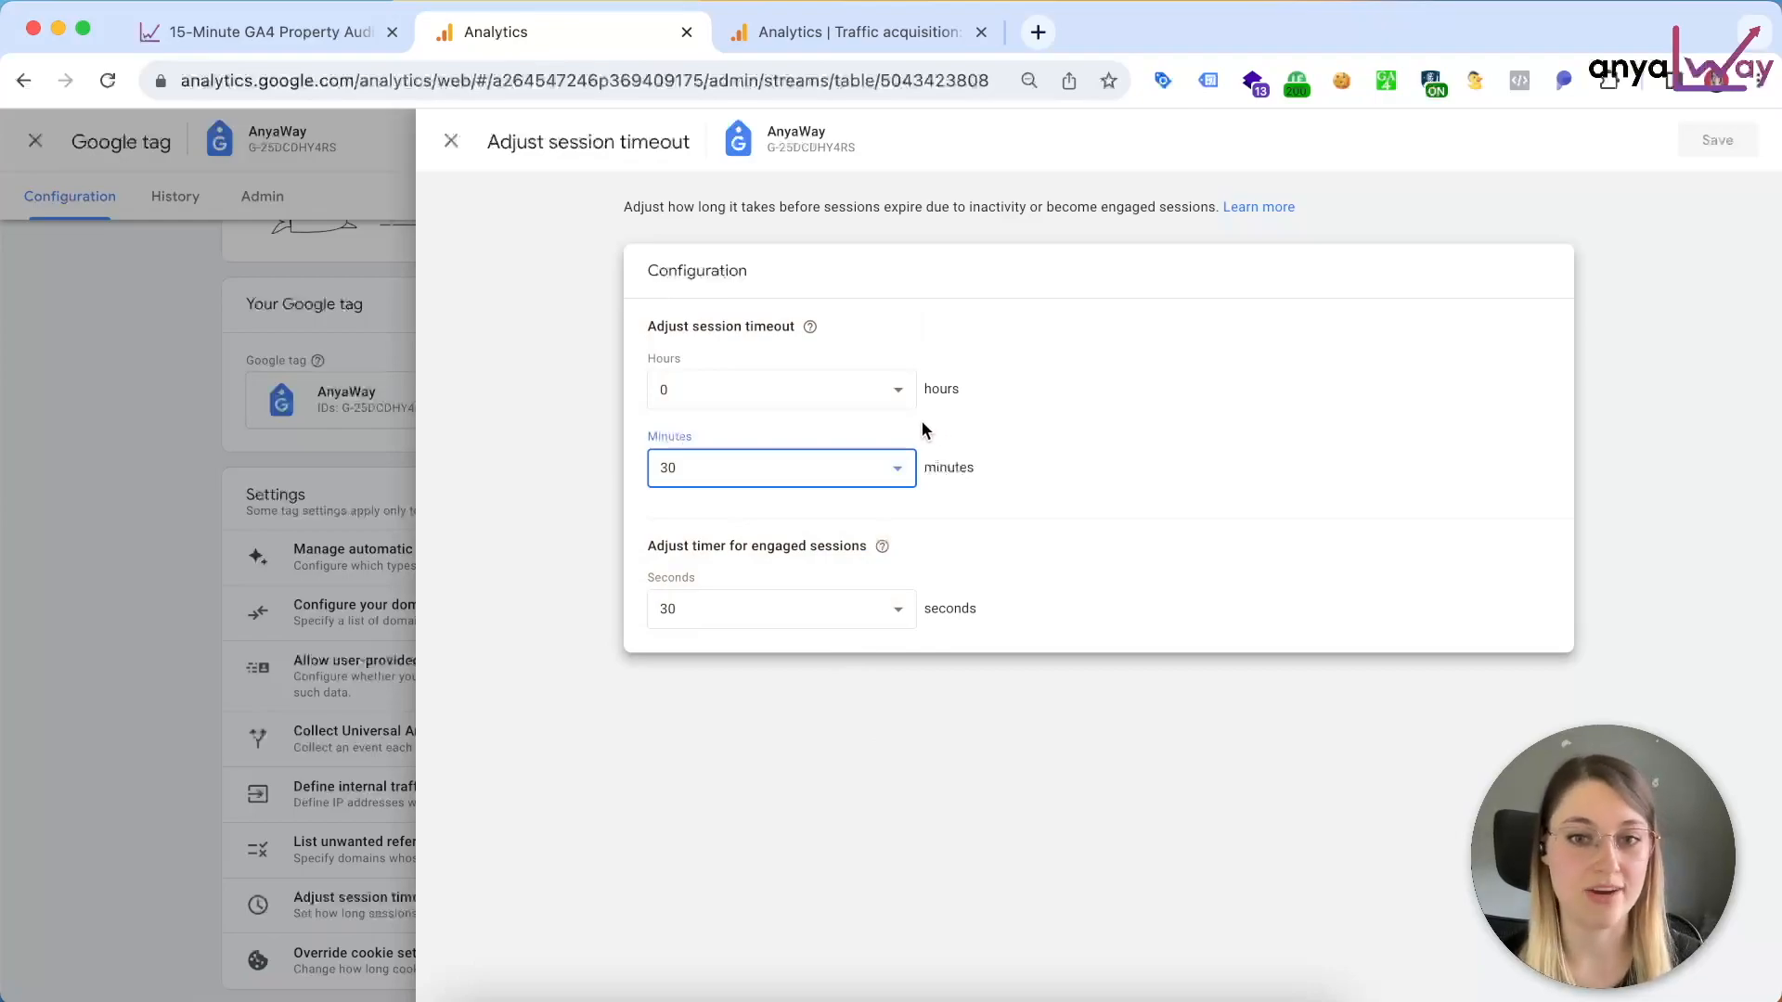
click(852, 472)
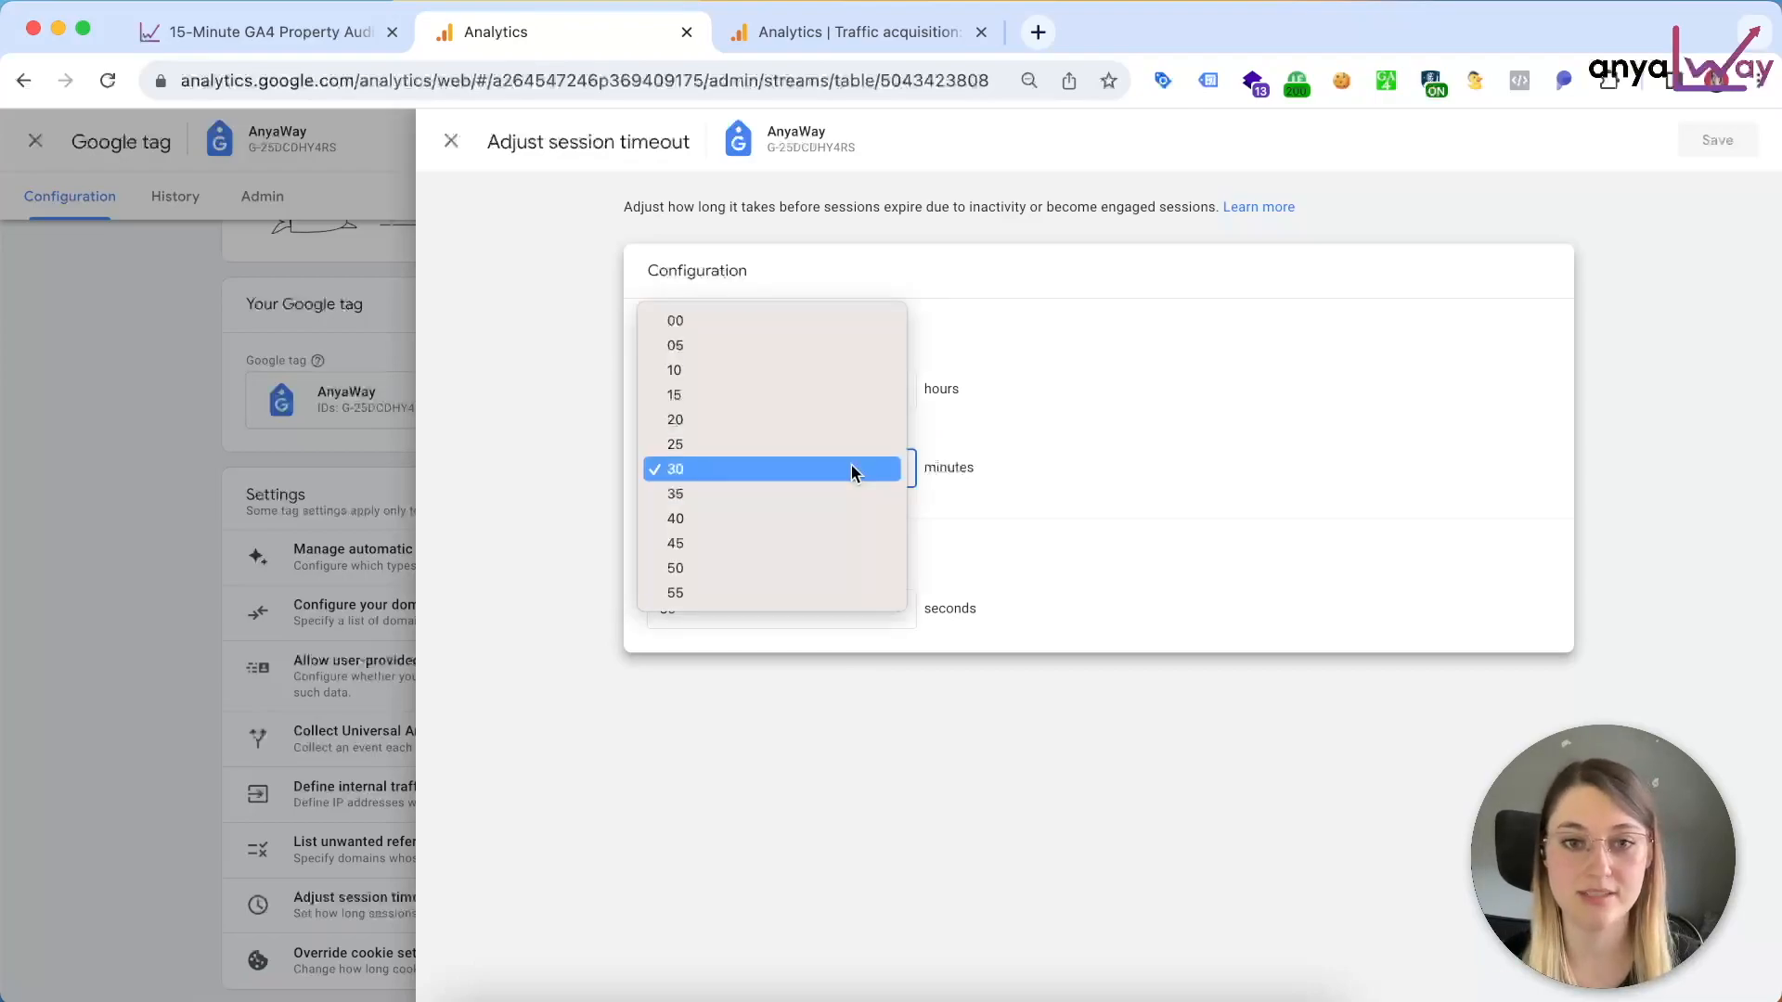
click(1011, 451)
click(843, 392)
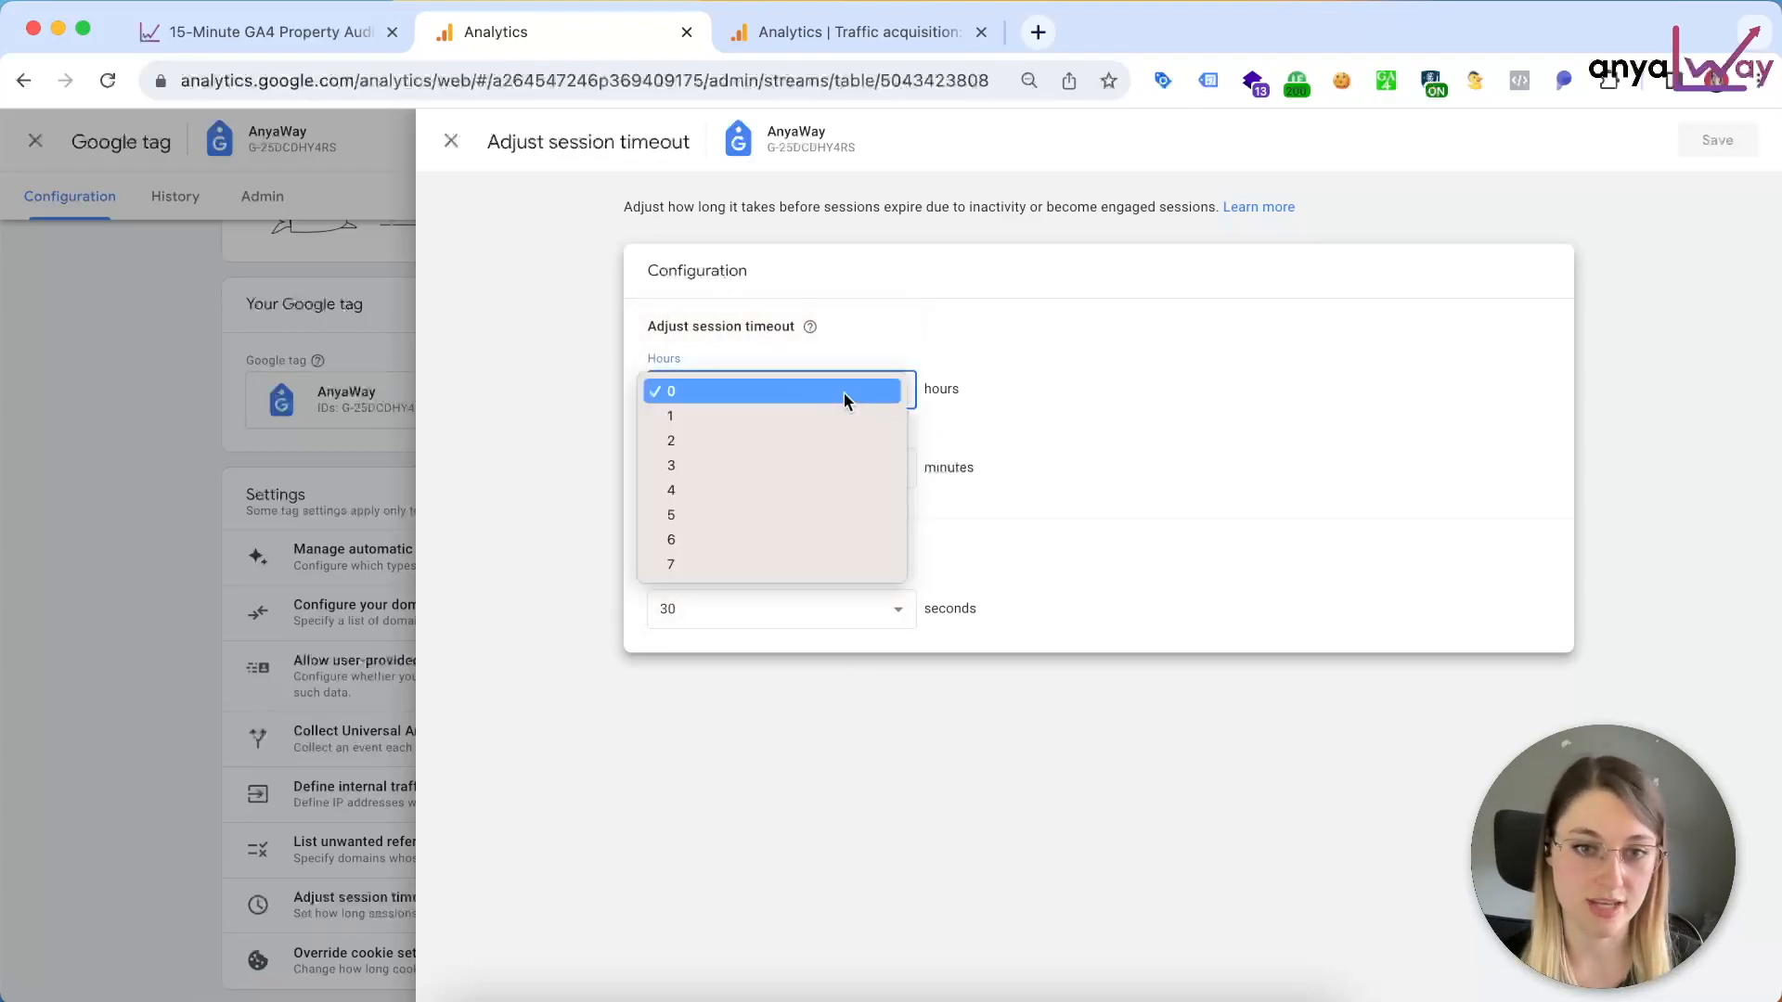
click(1021, 460)
click(882, 548)
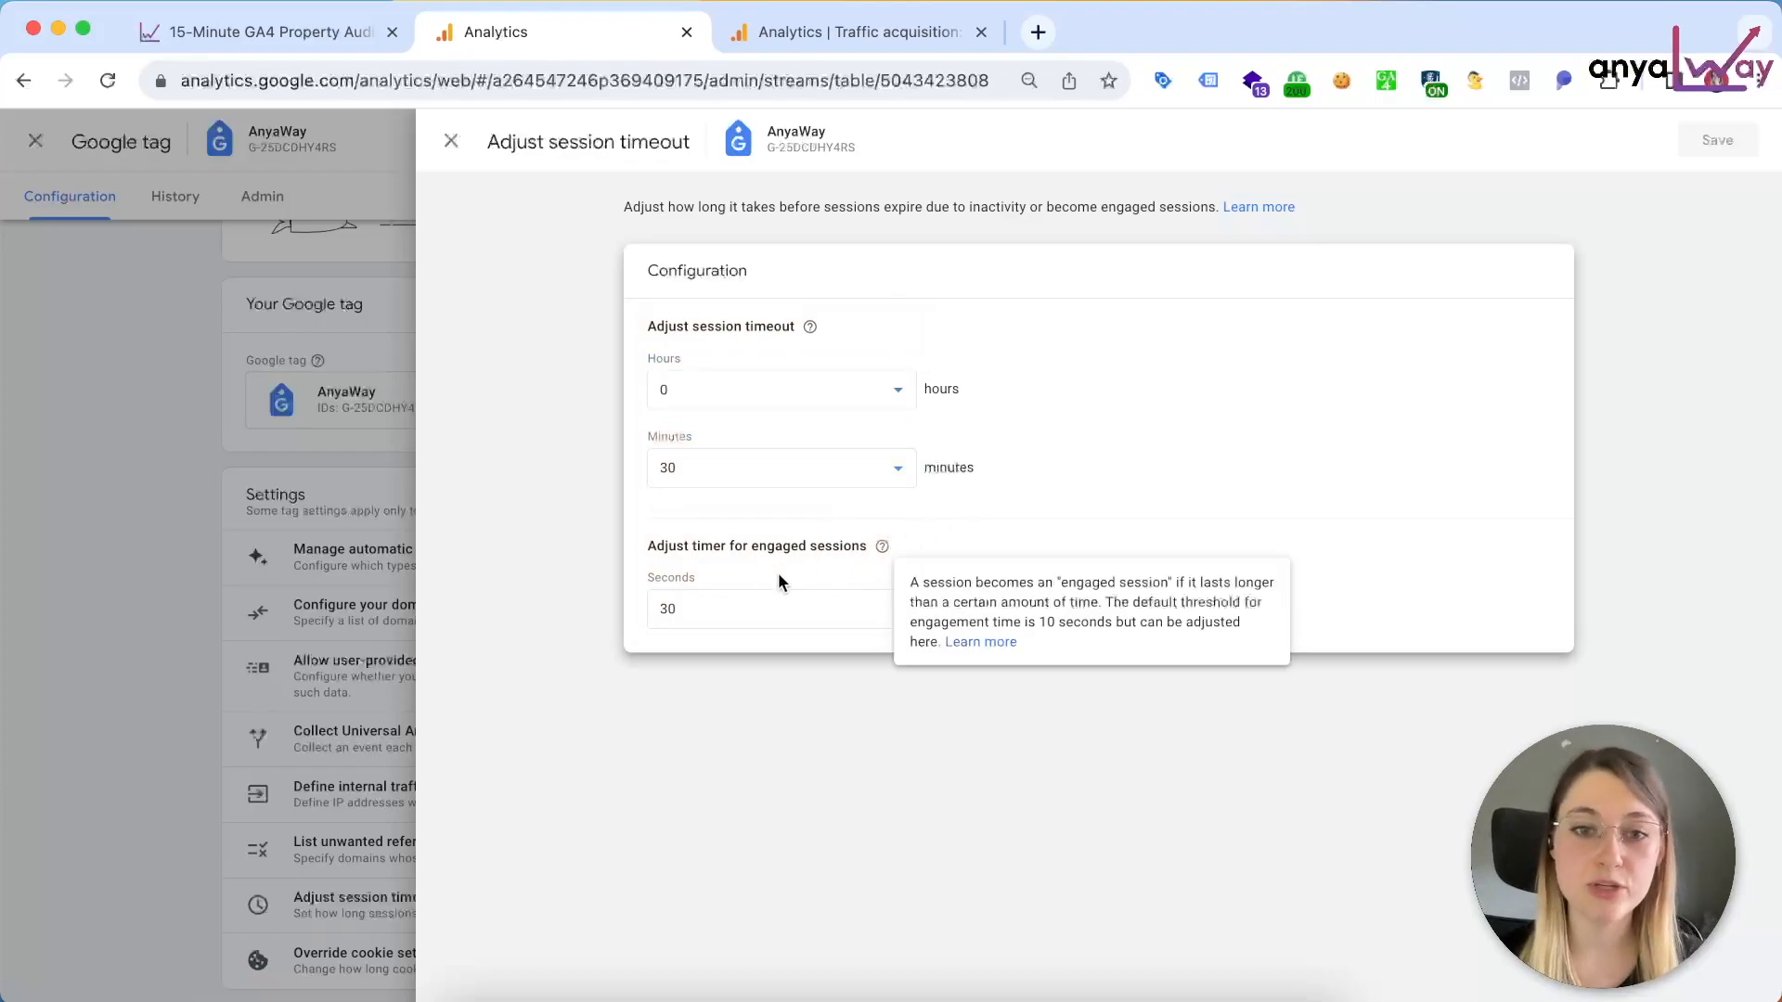
click(1064, 563)
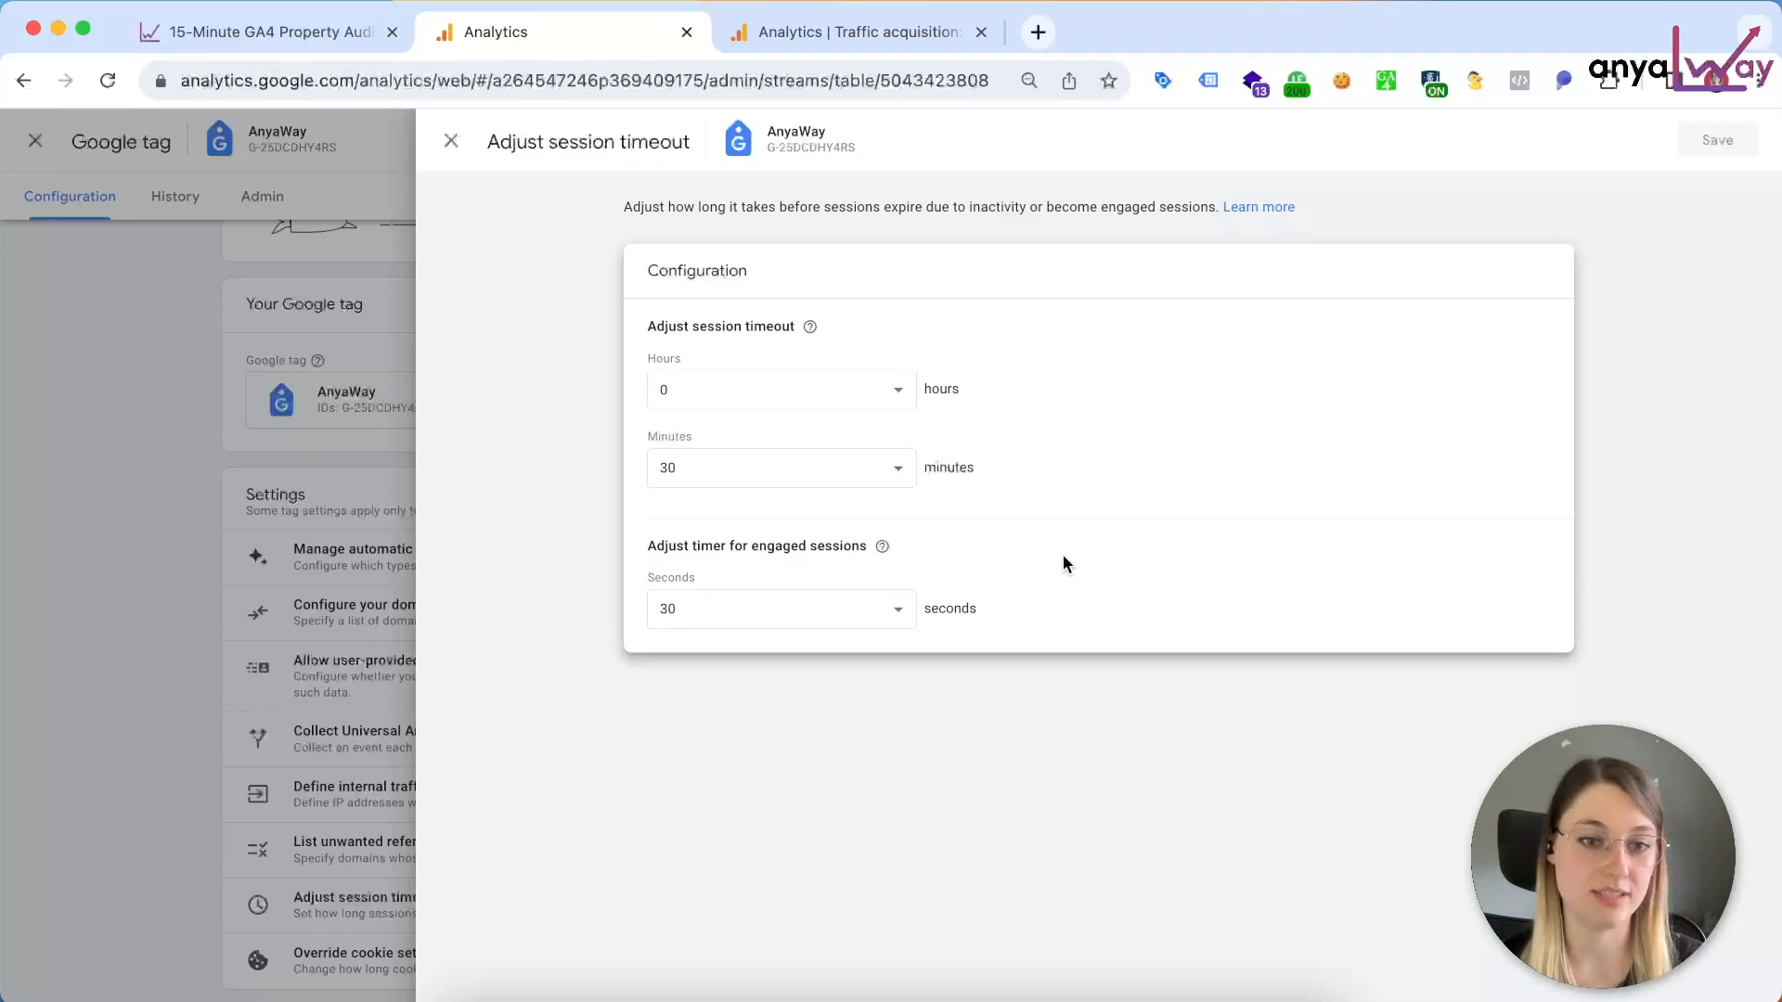
Step: Set the timer for engaged sessions to 30 seconds and save the session timeout configuration
click(863, 607)
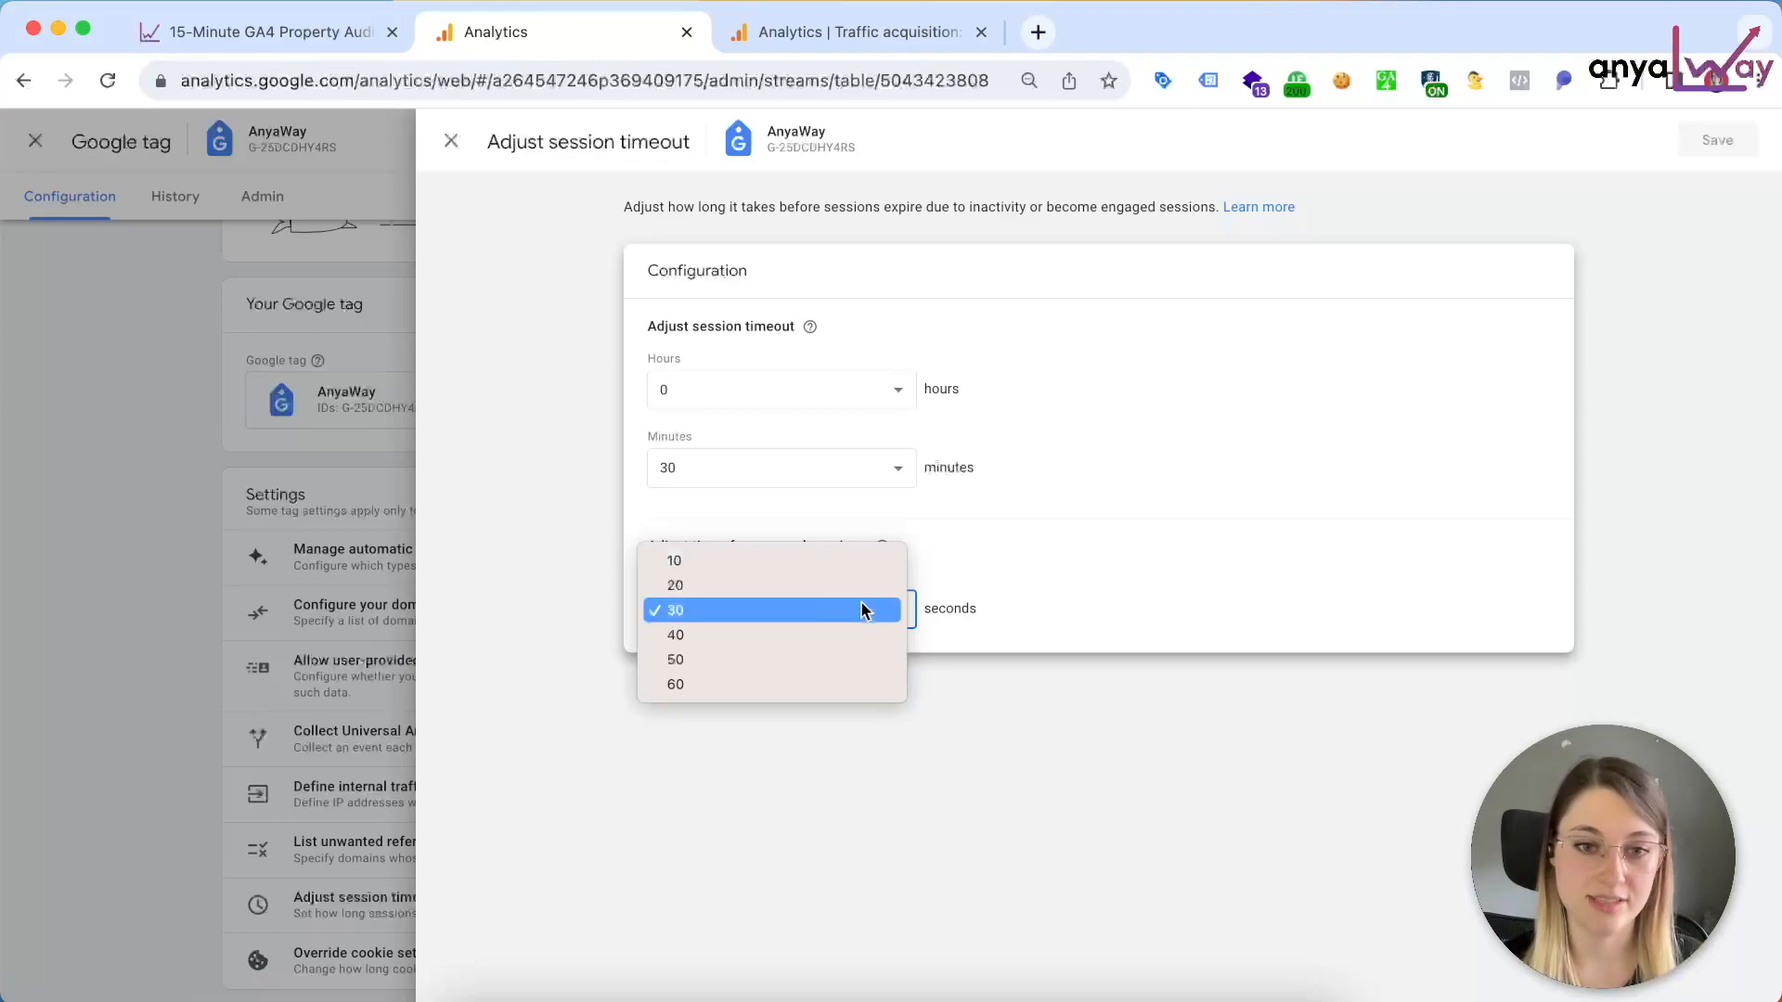
click(826, 559)
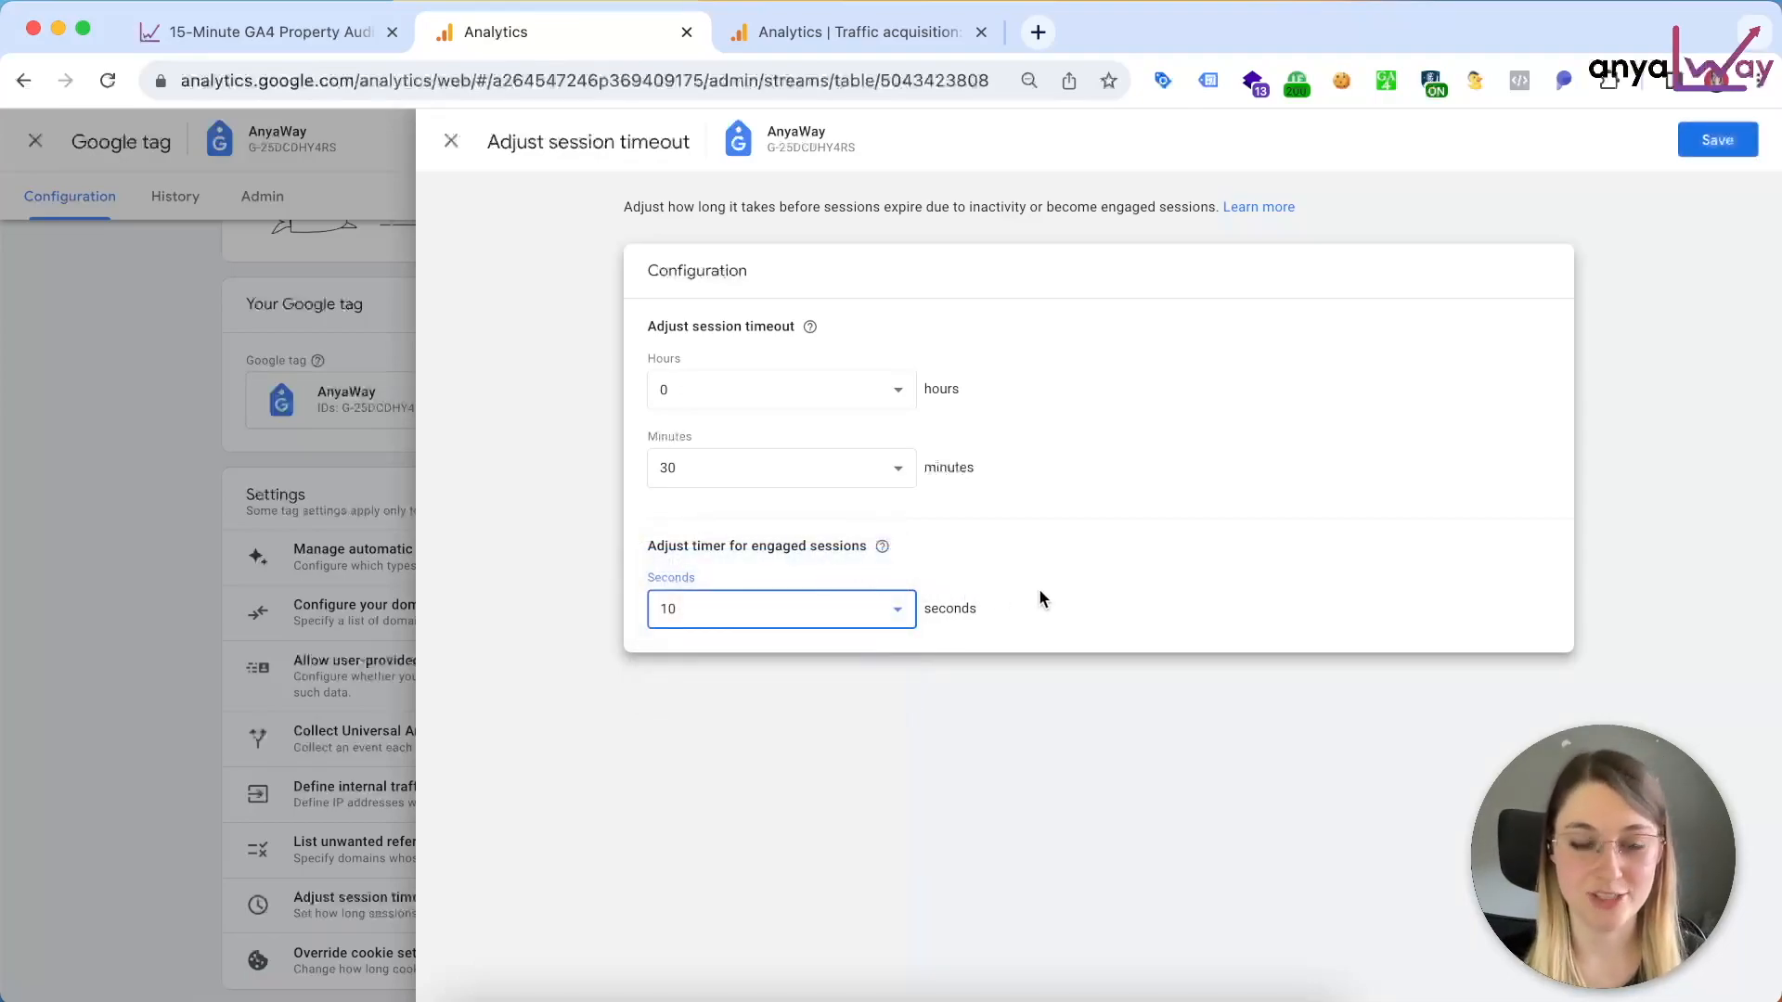
click(887, 613)
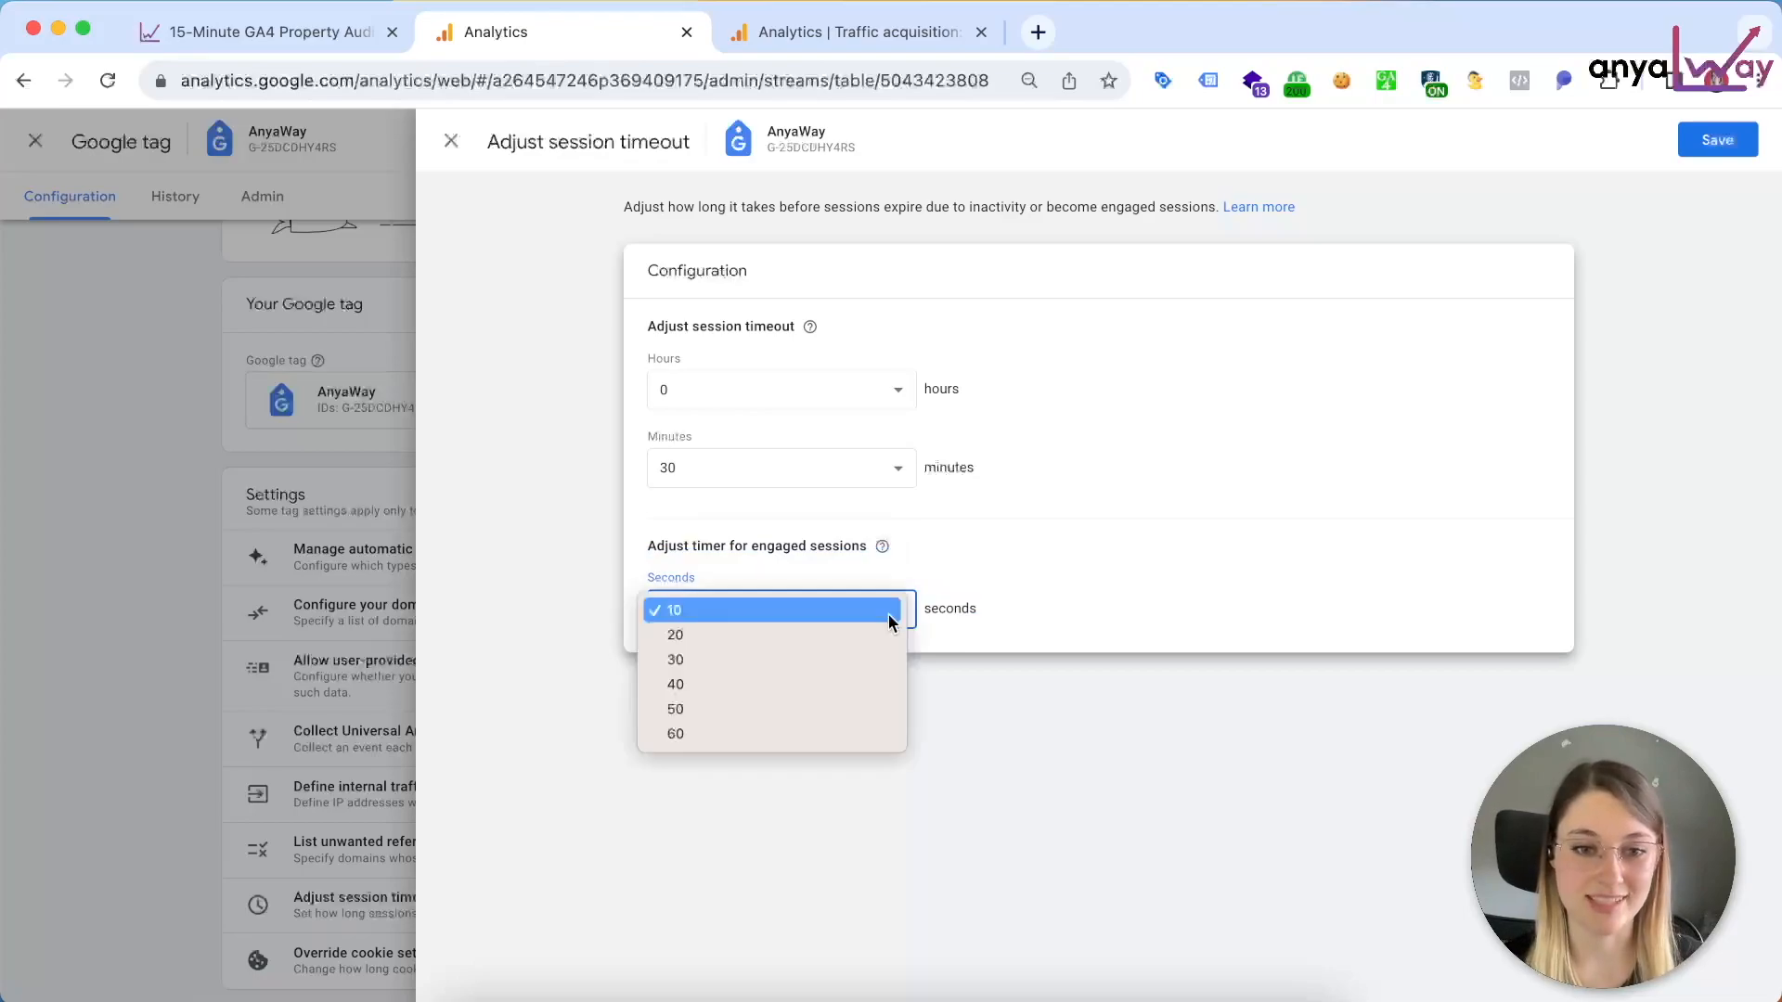
click(854, 660)
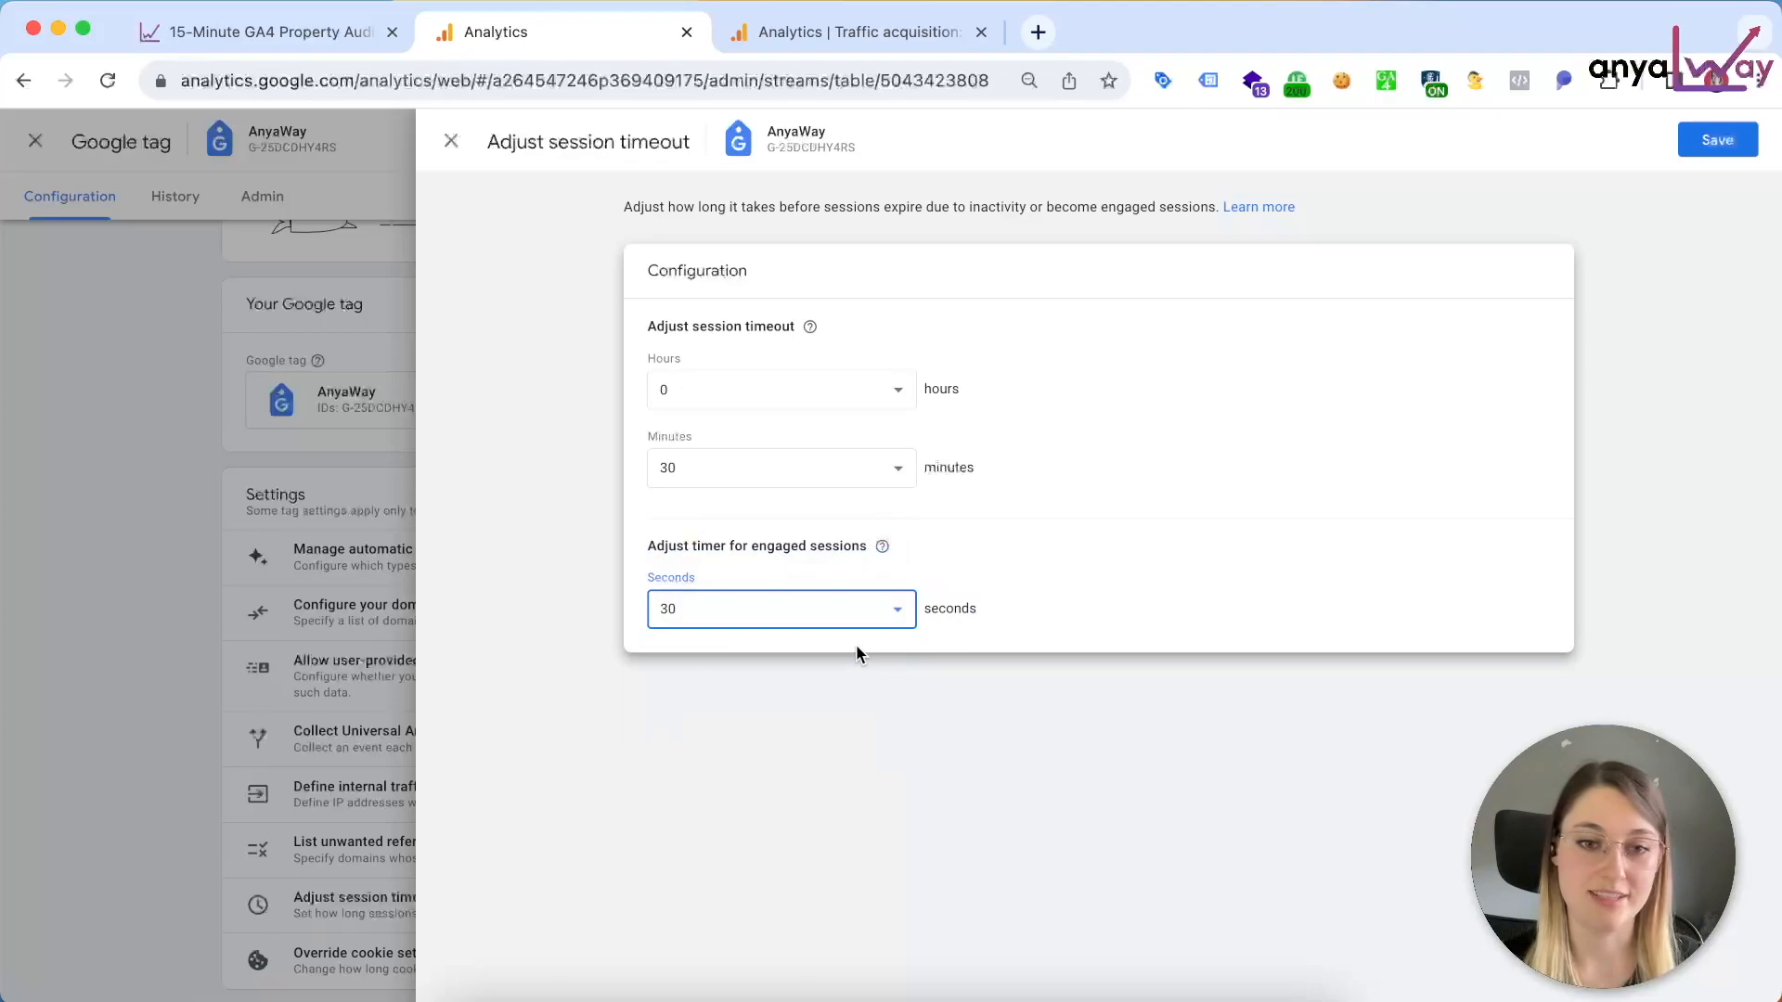
click(843, 613)
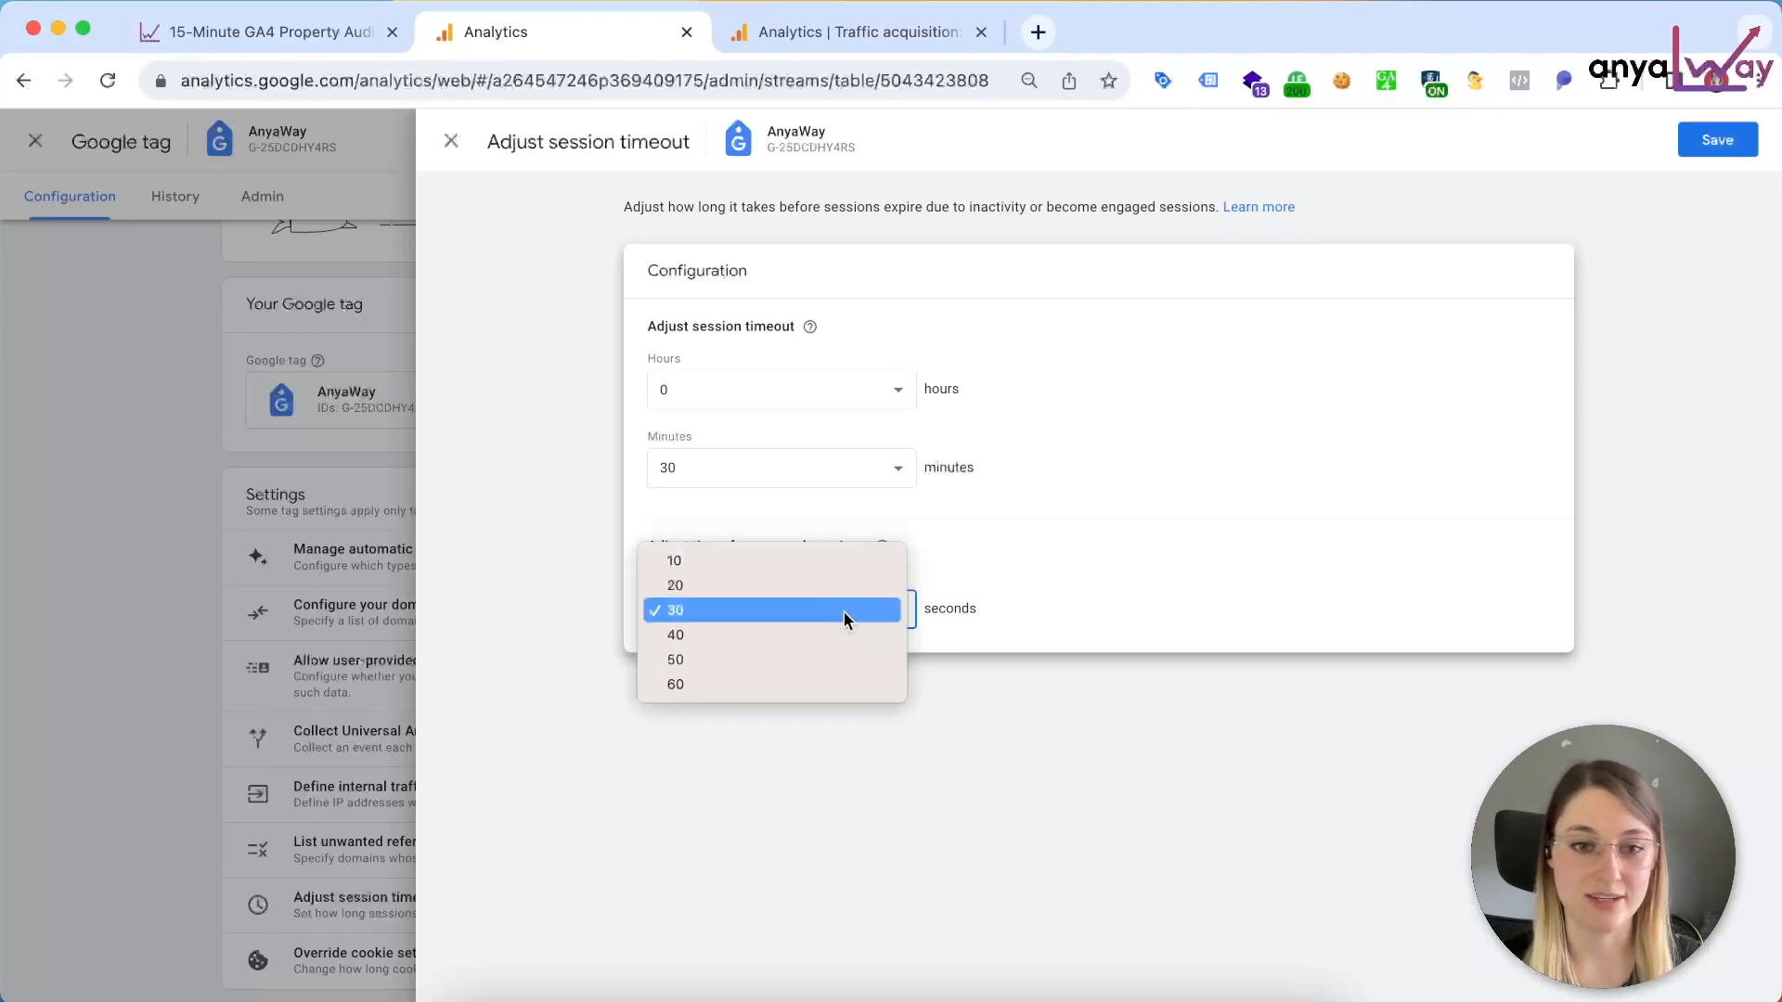
click(1112, 618)
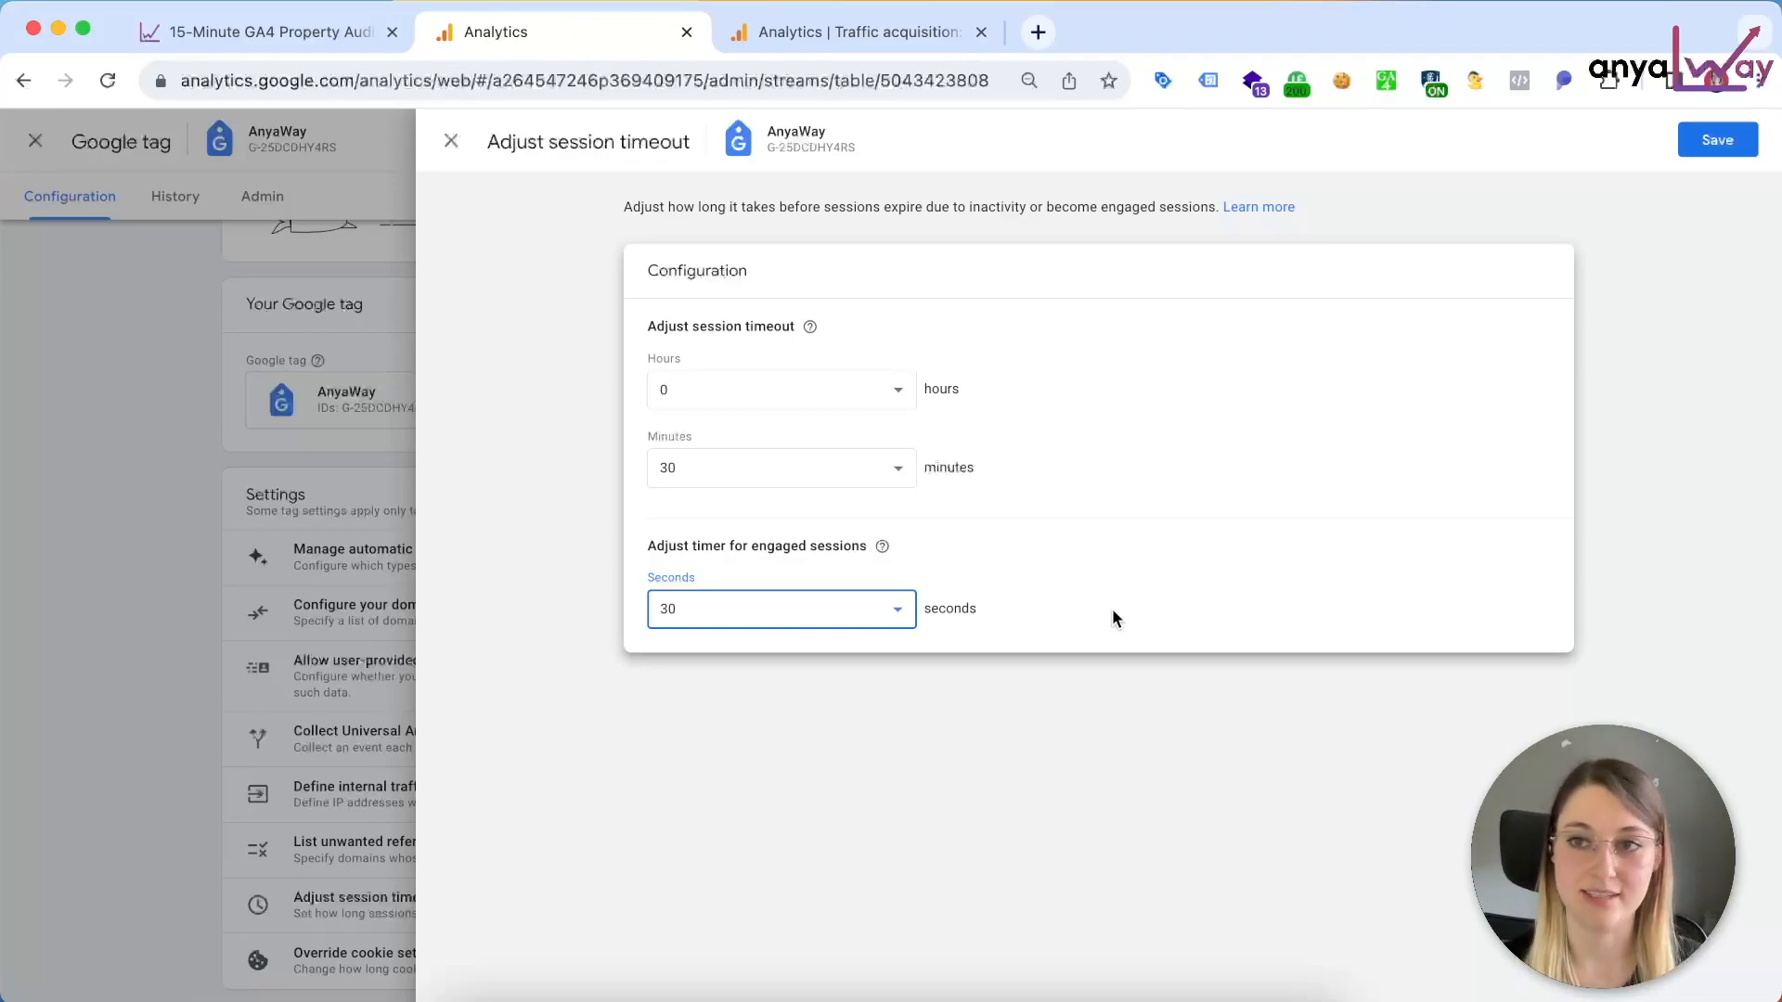
click(1732, 149)
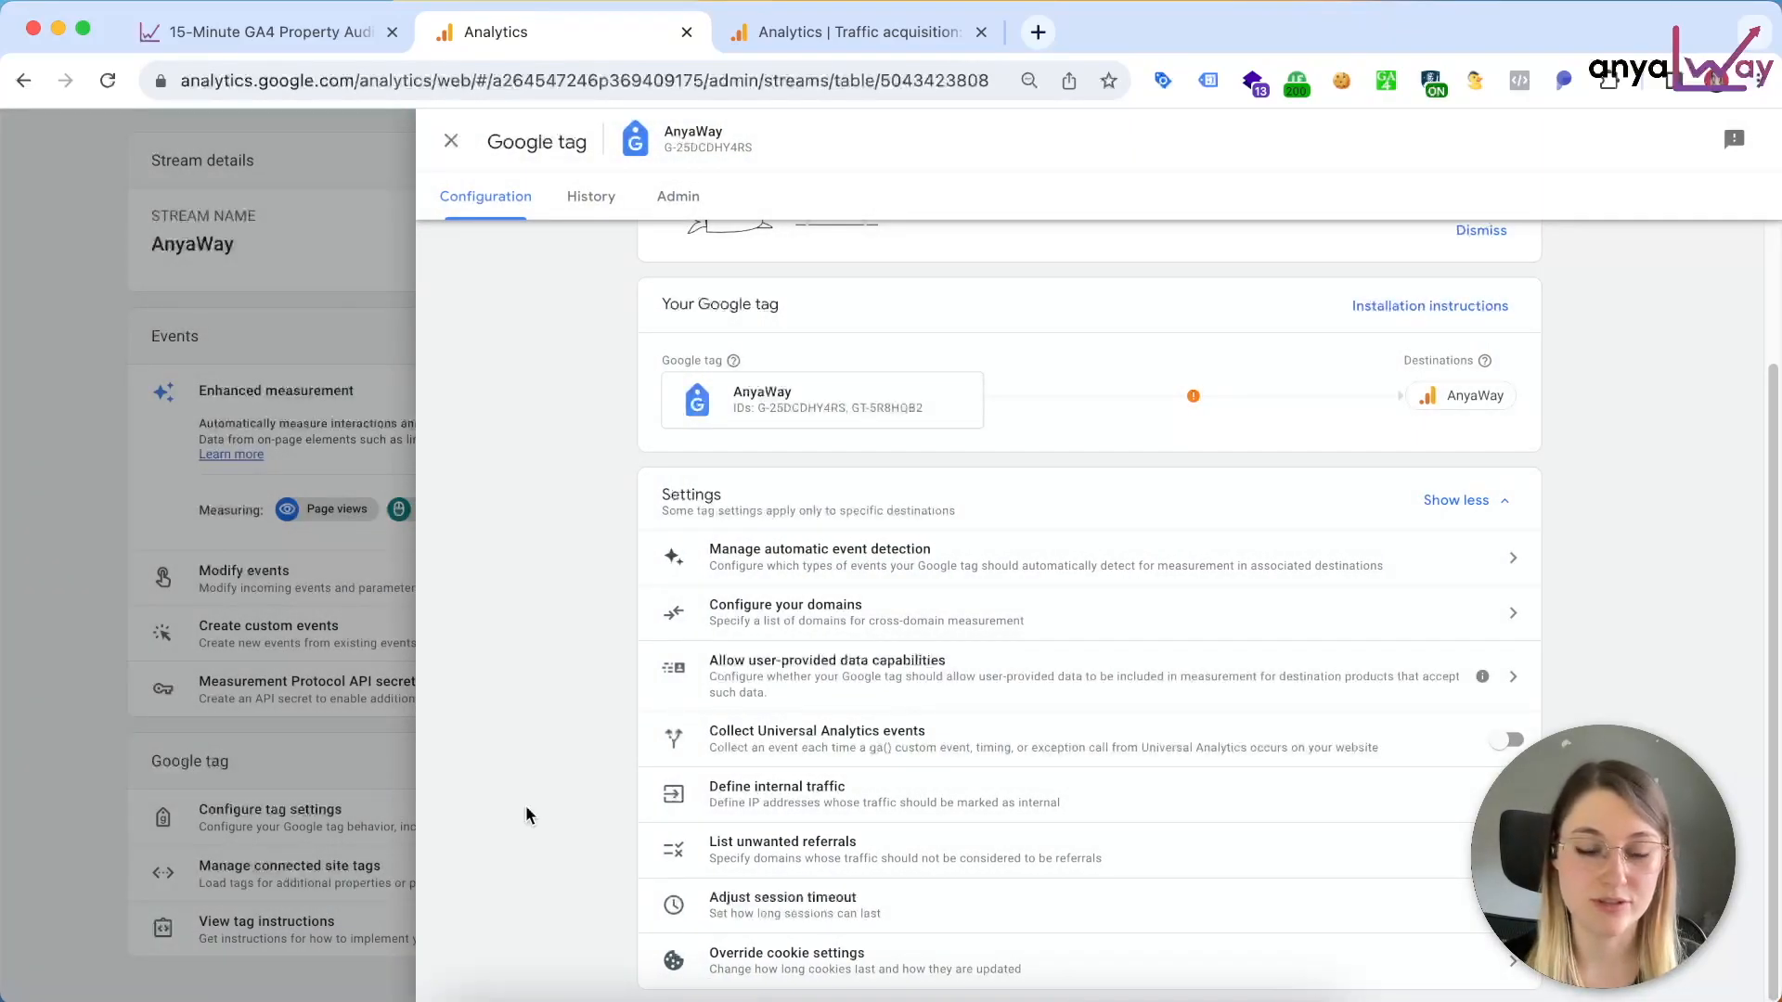
Step: Check the Google tag's unwanted referrals list against the Traffic acquisition report, broken down by Session source / medium and searched for "referral"
click(800, 850)
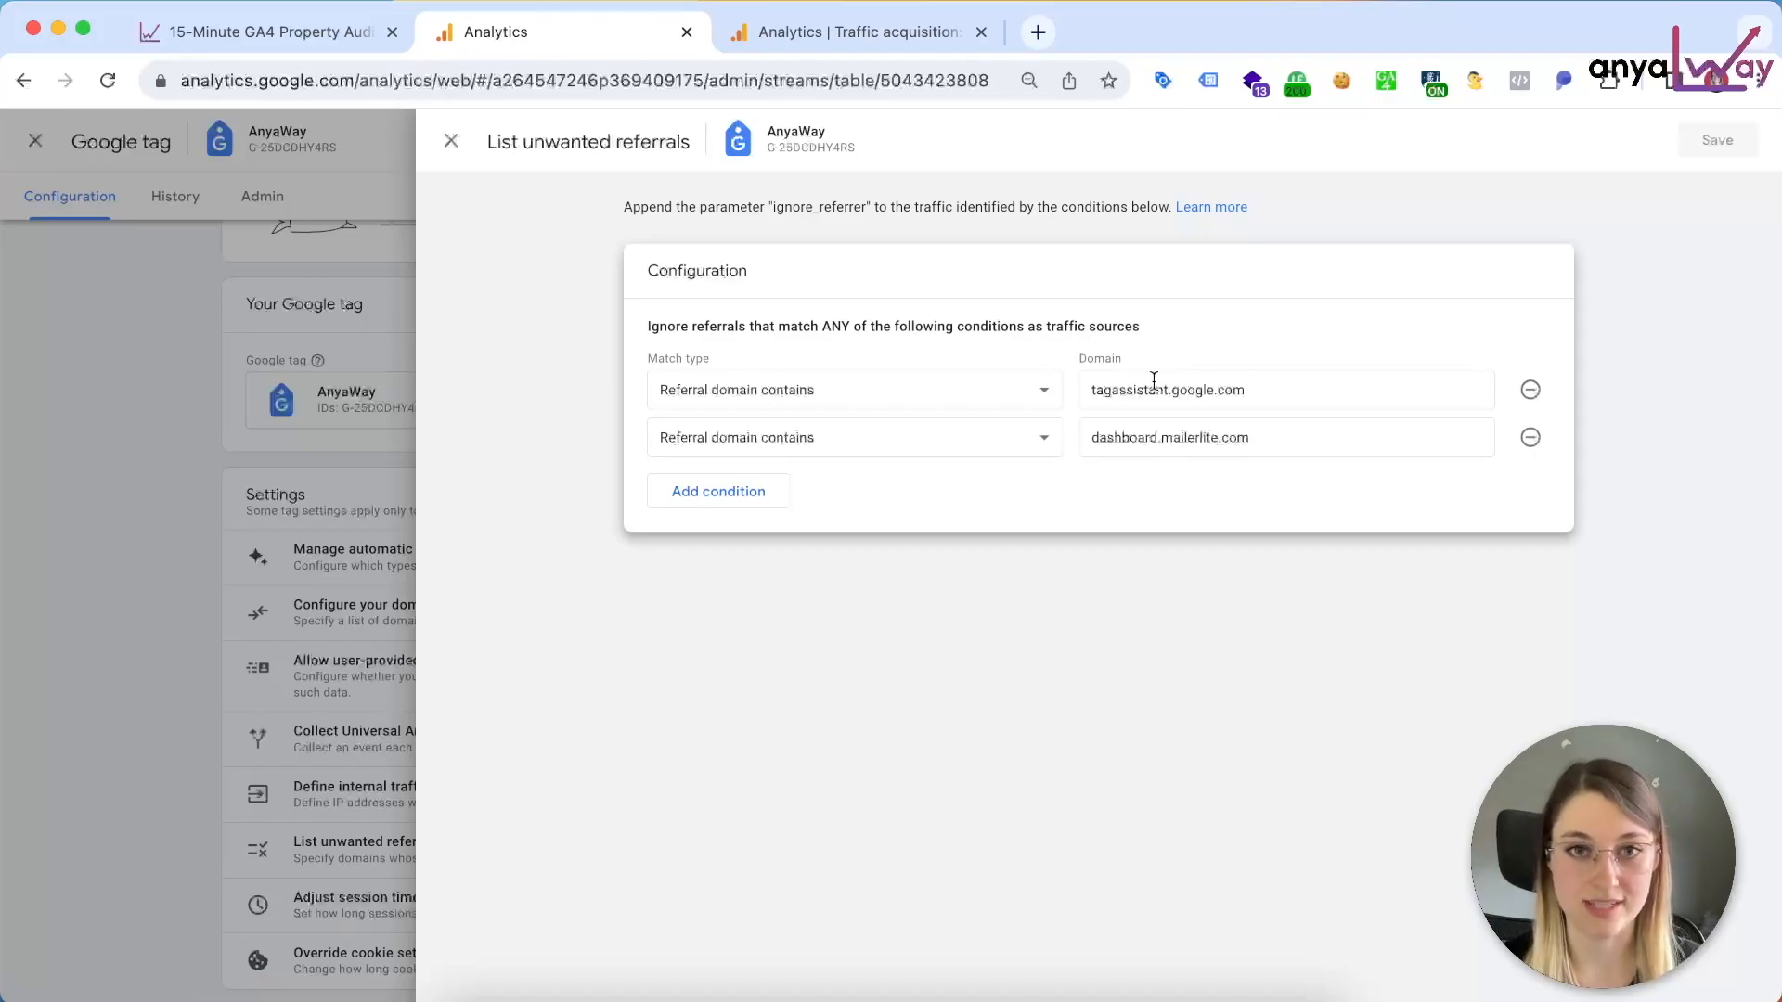
click(859, 31)
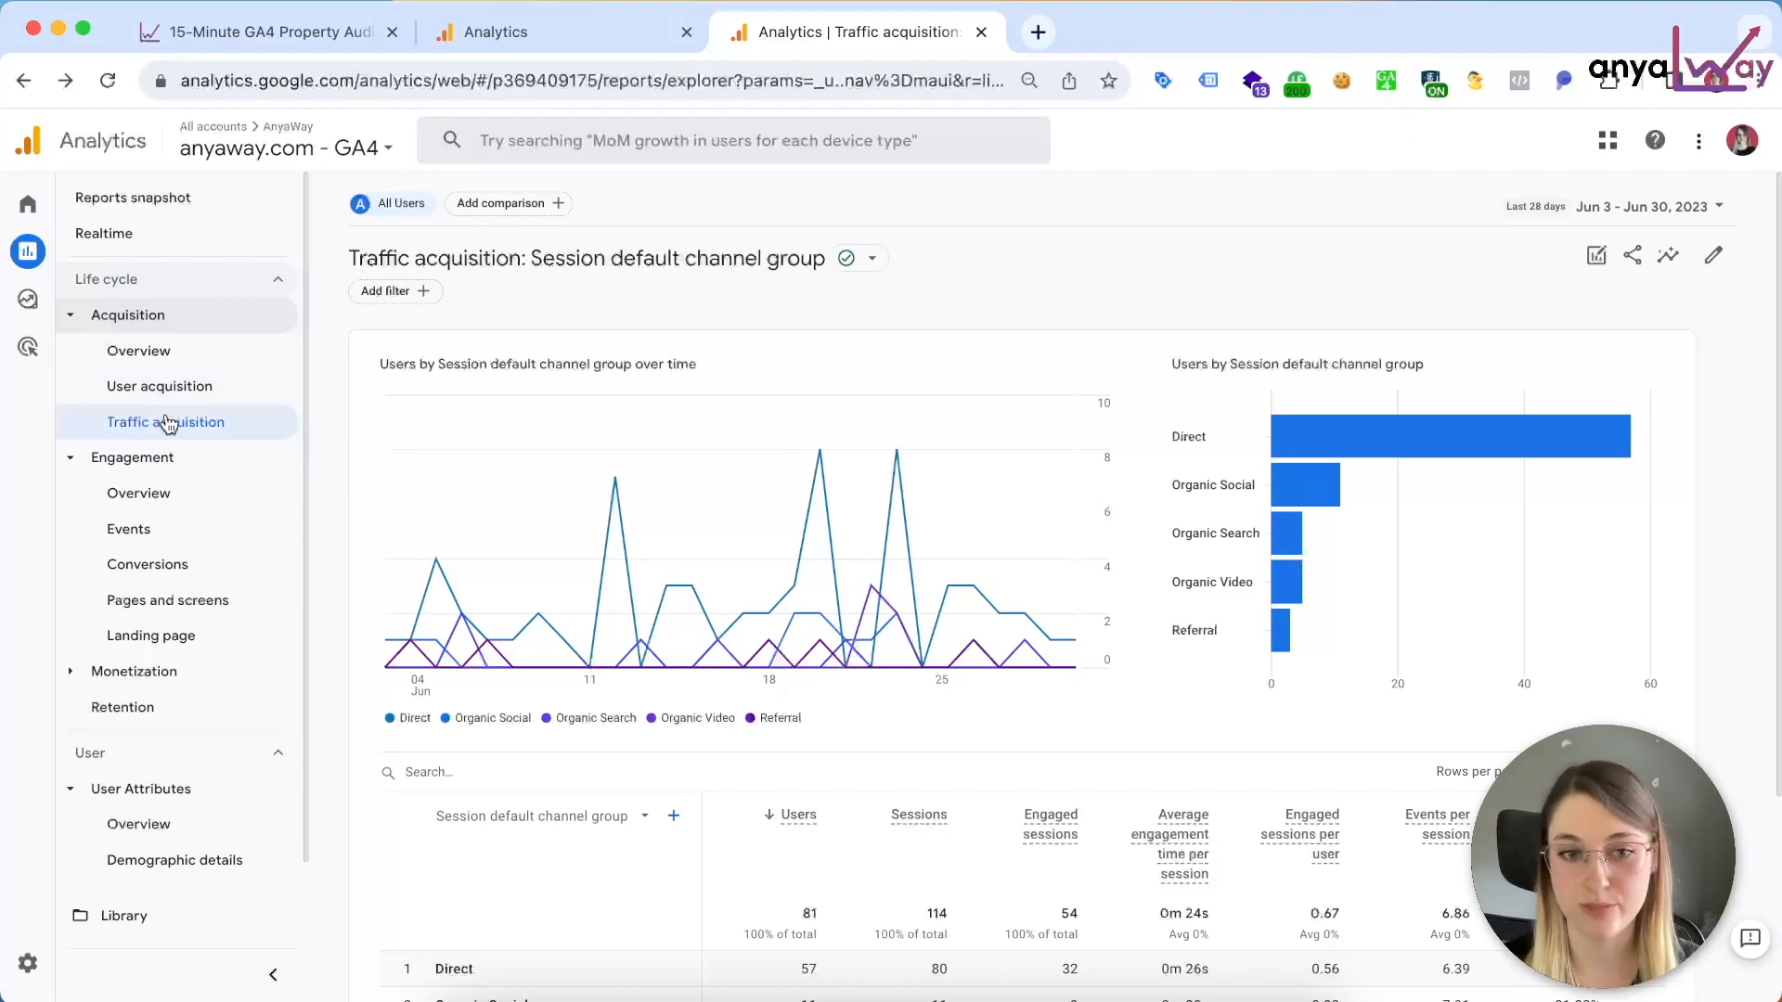
scroll(480, 682, down, 5)
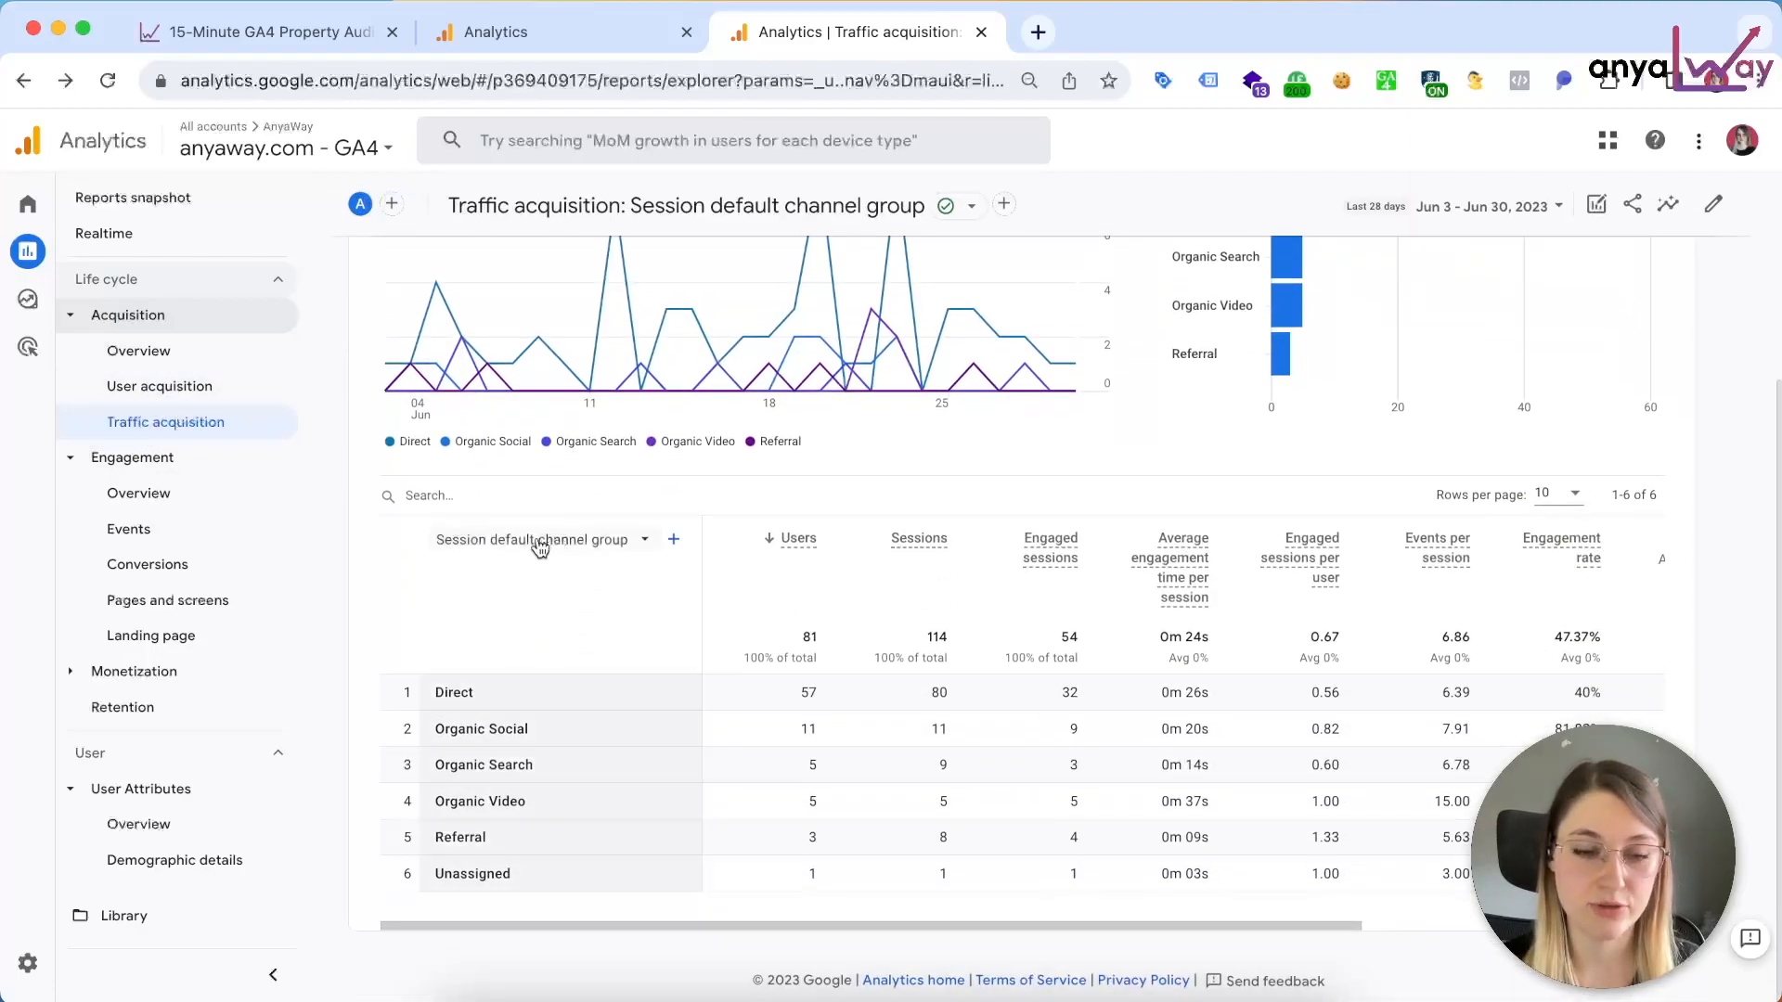
click(569, 541)
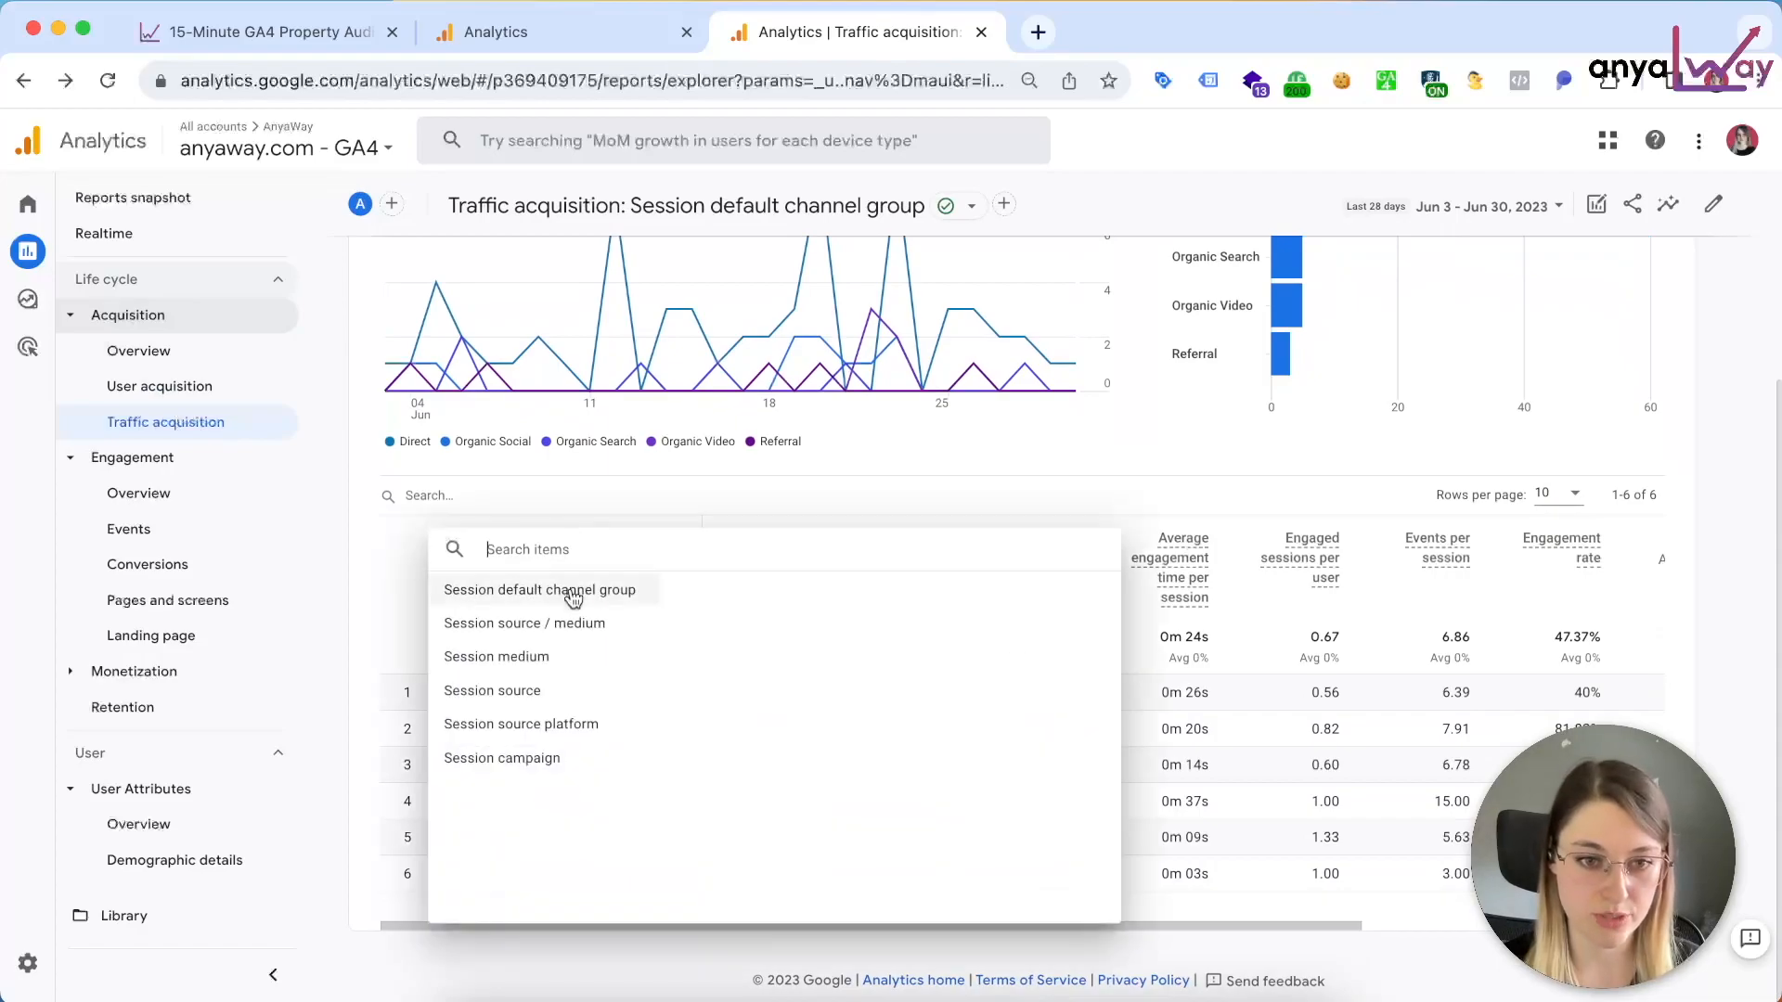
click(579, 624)
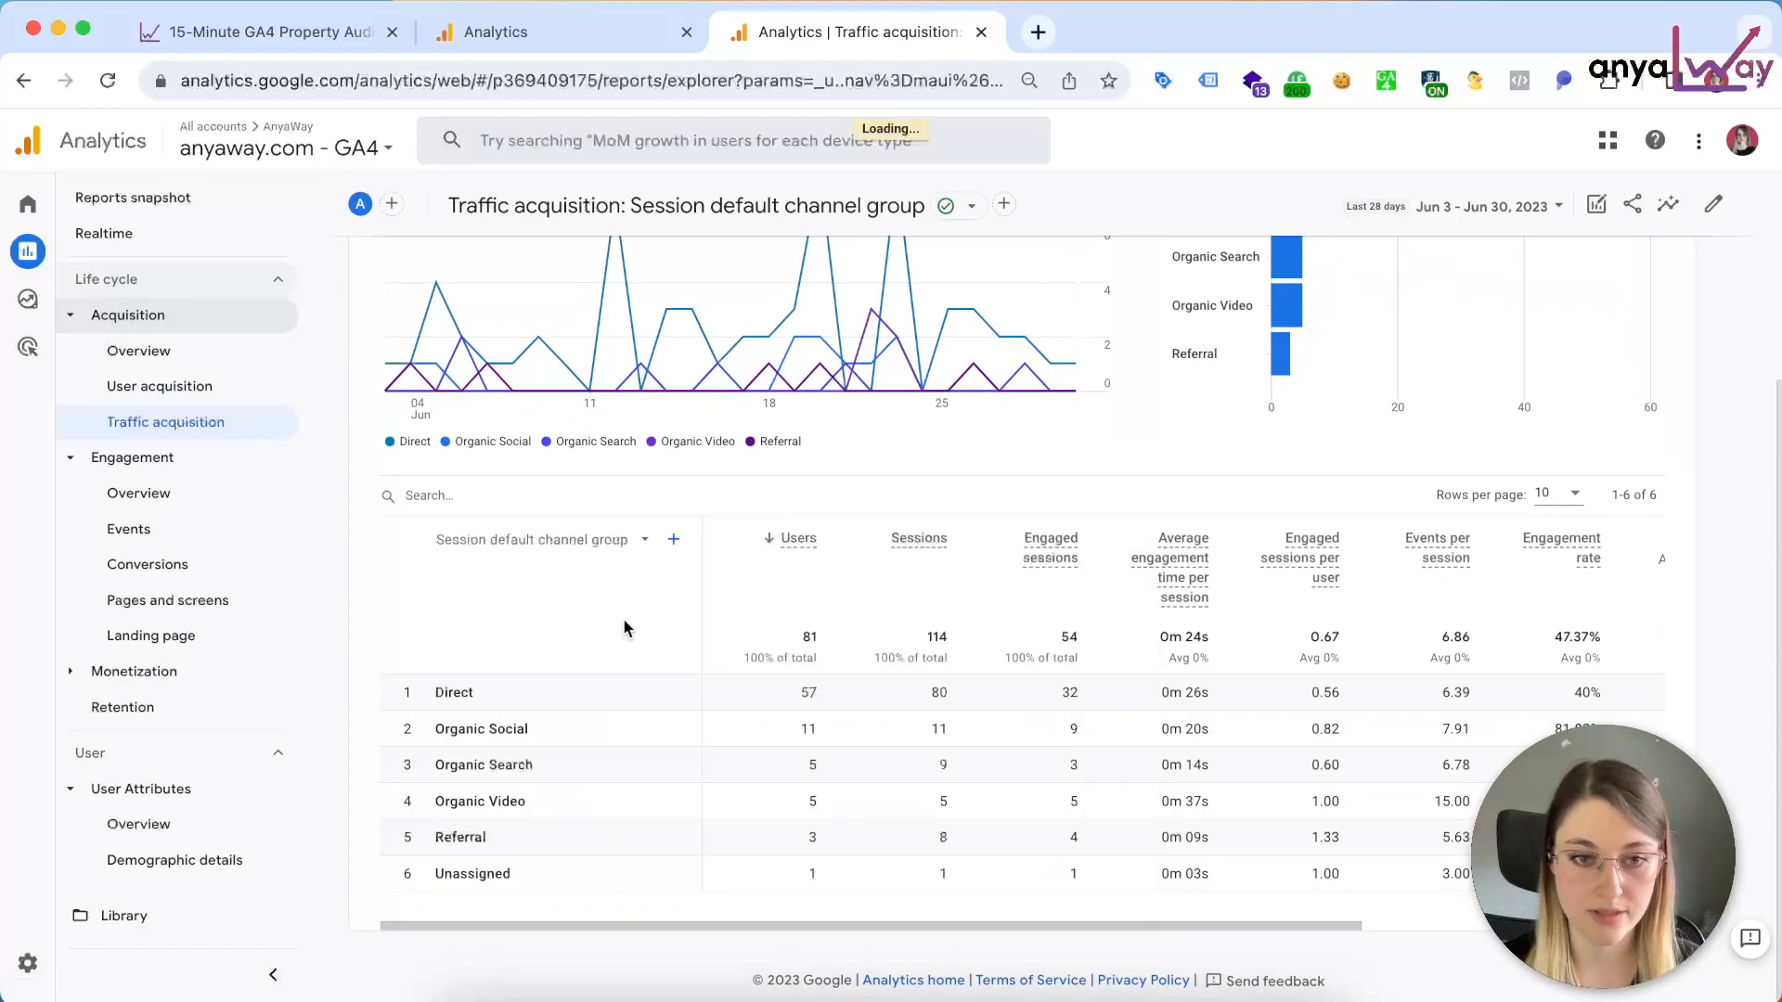
click(406, 456)
text(referral)
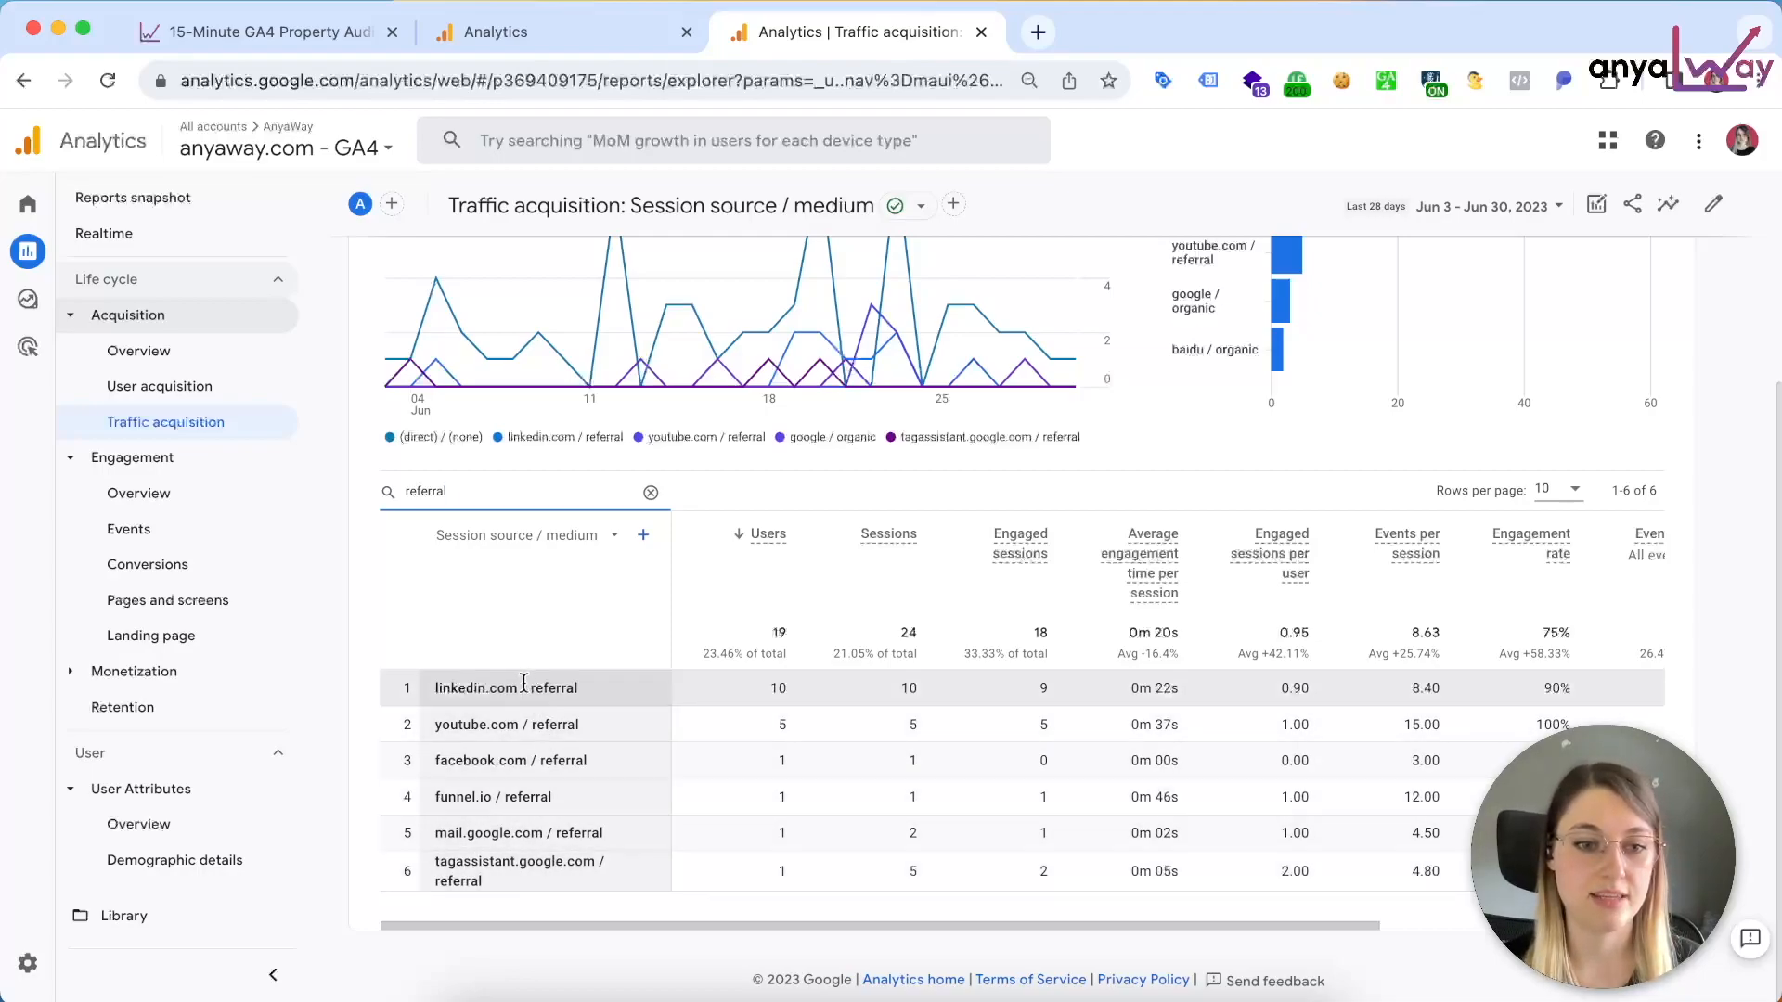
click(609, 37)
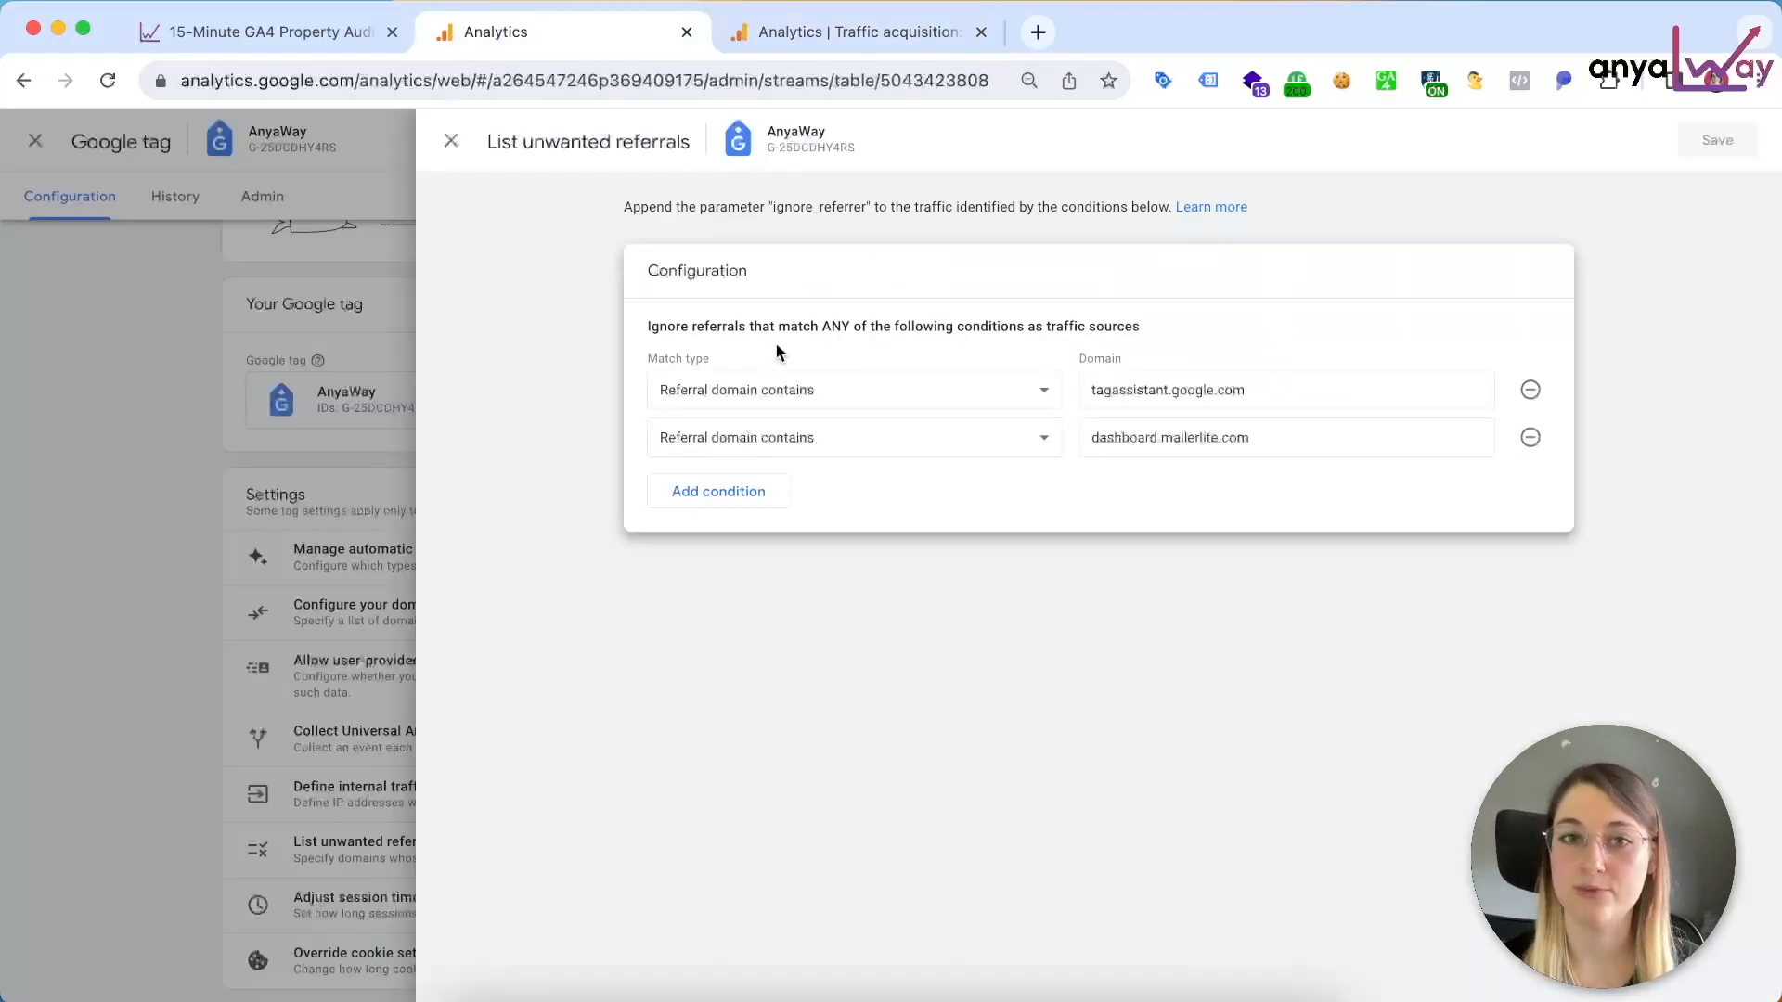
click(247, 666)
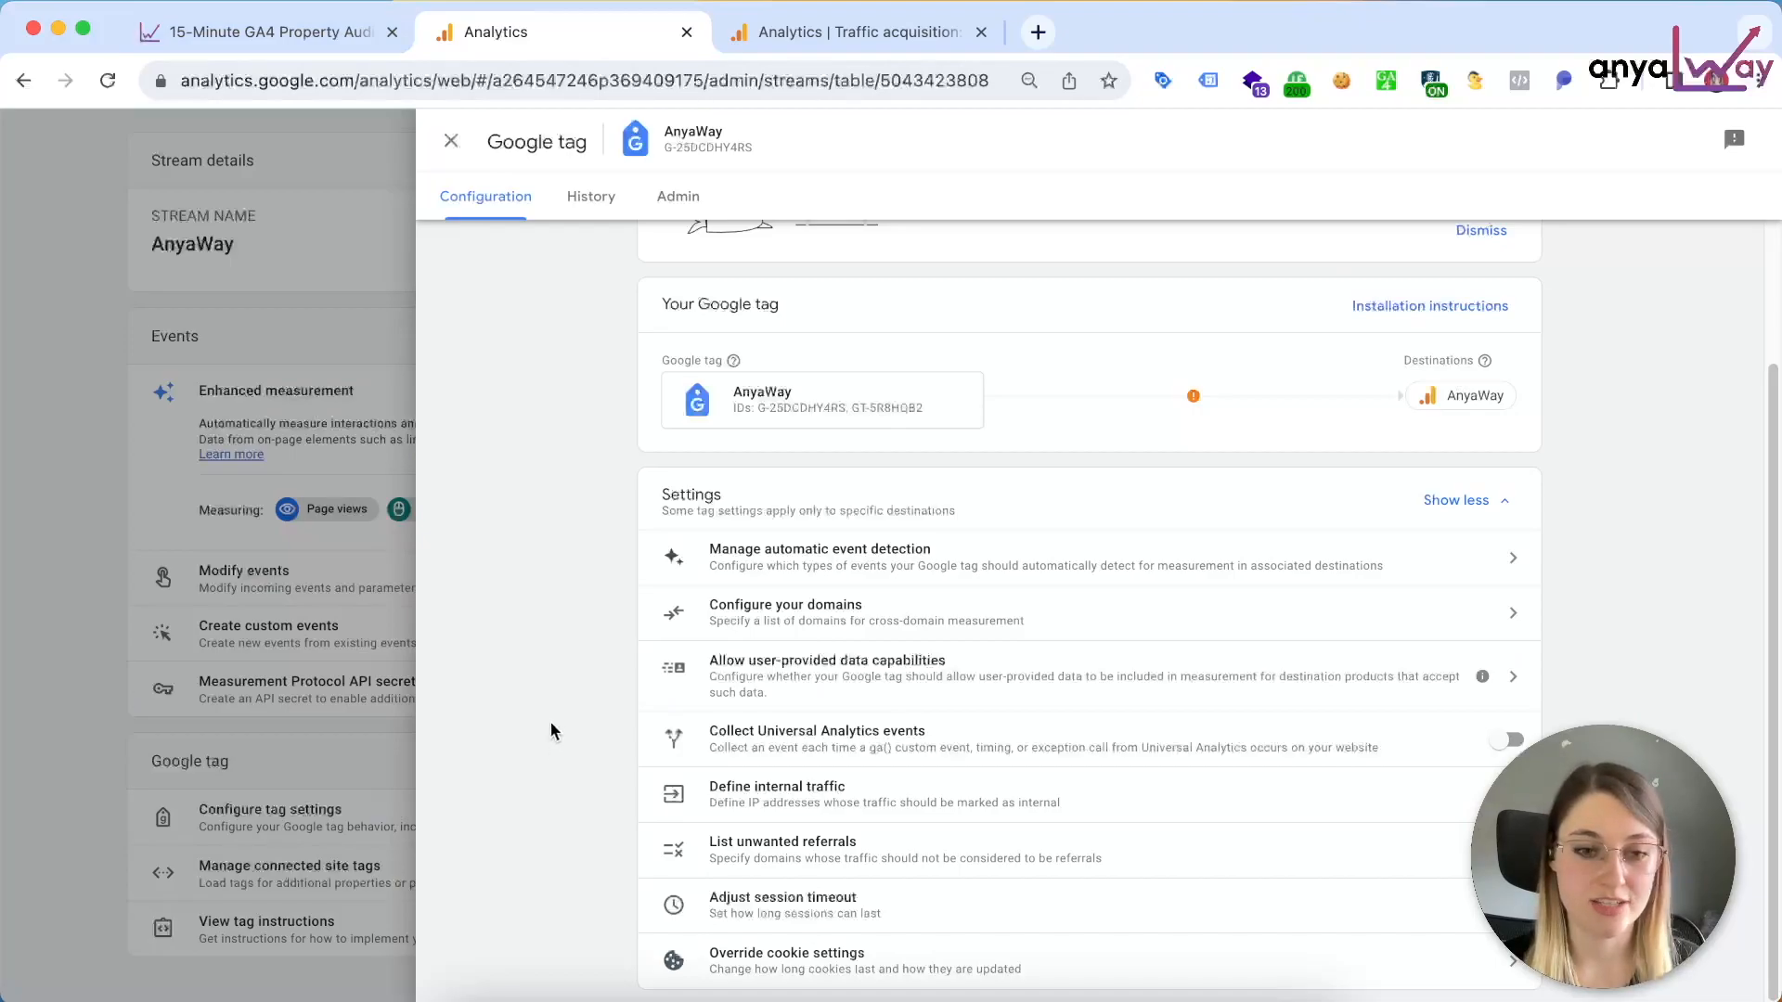
Step: Consult the article's Add internal IP exclusions section and review the Google tag's internal traffic rules in Google Analytics
click(322, 34)
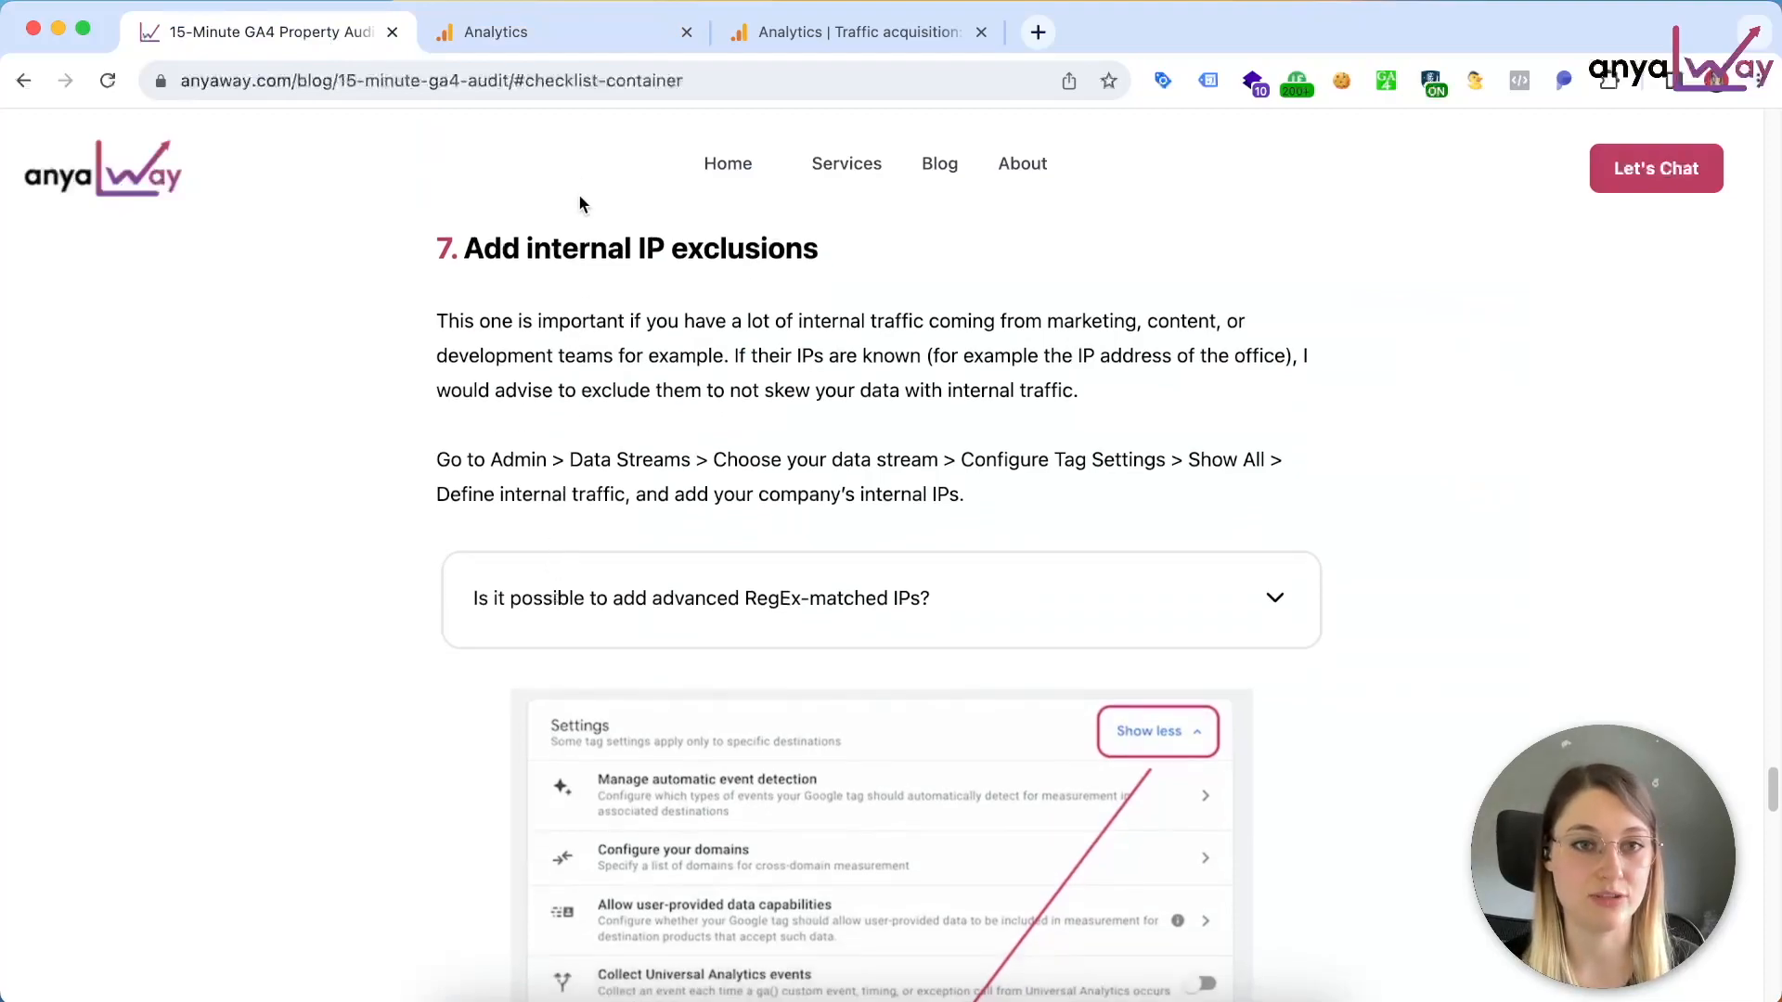
click(547, 39)
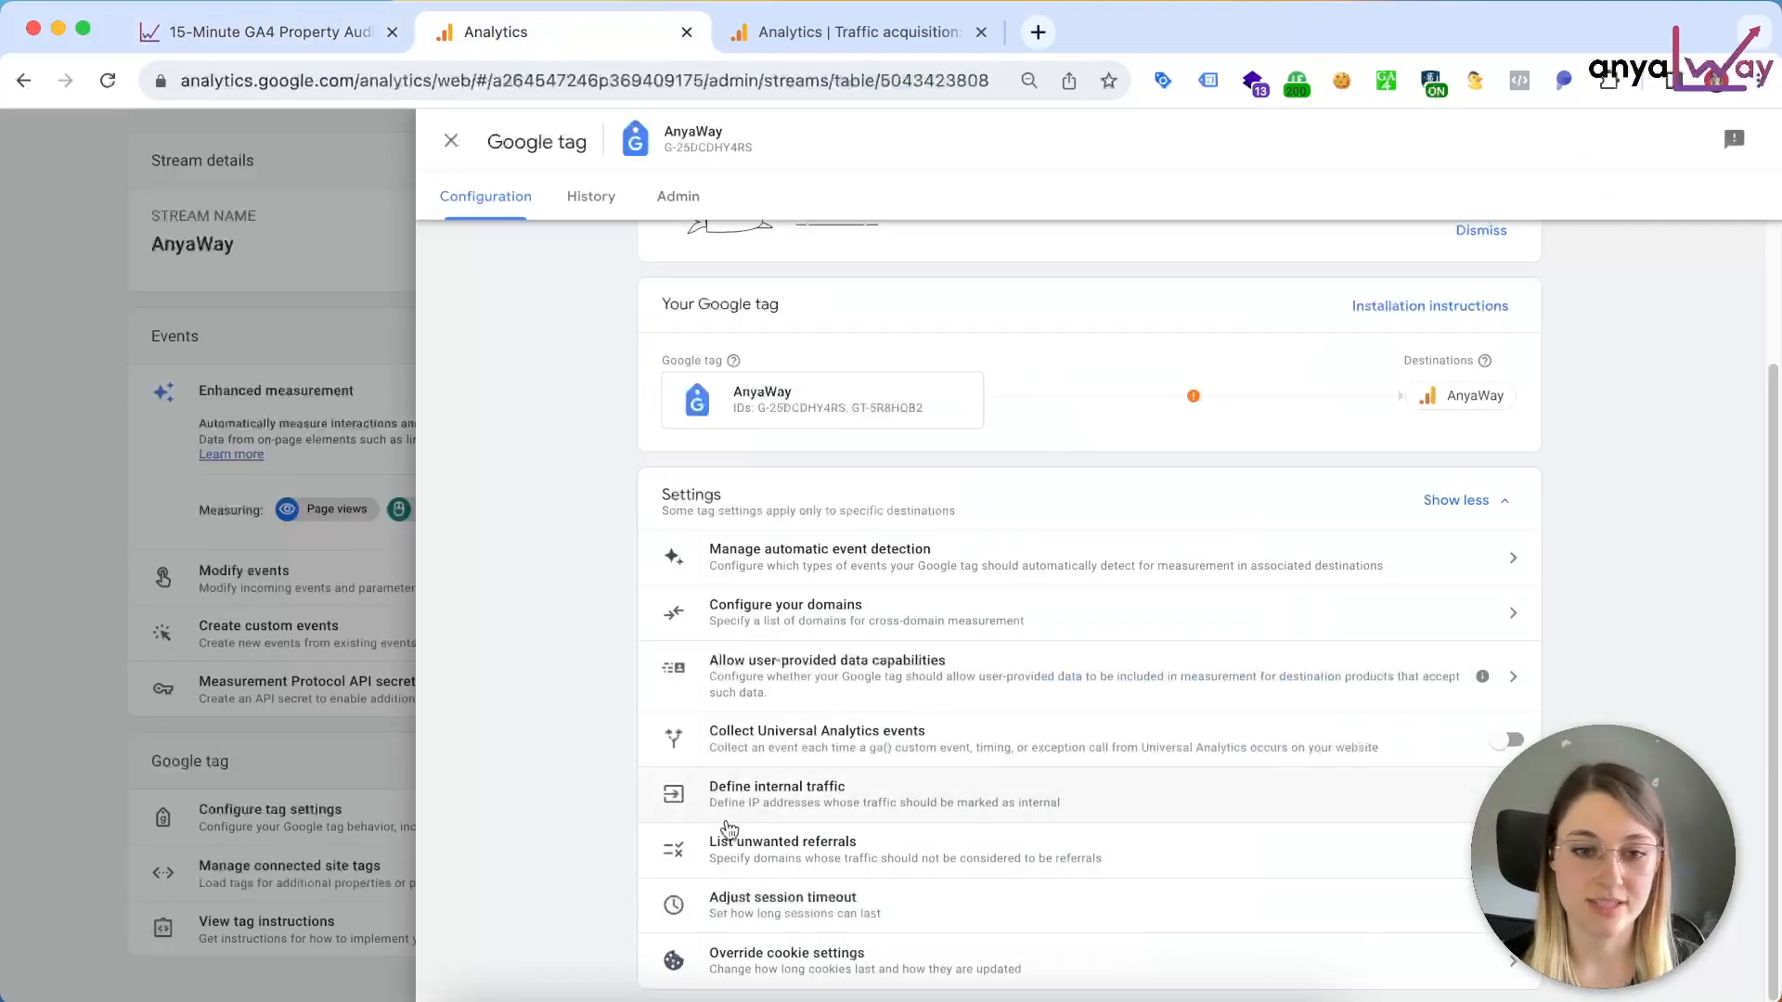
click(834, 804)
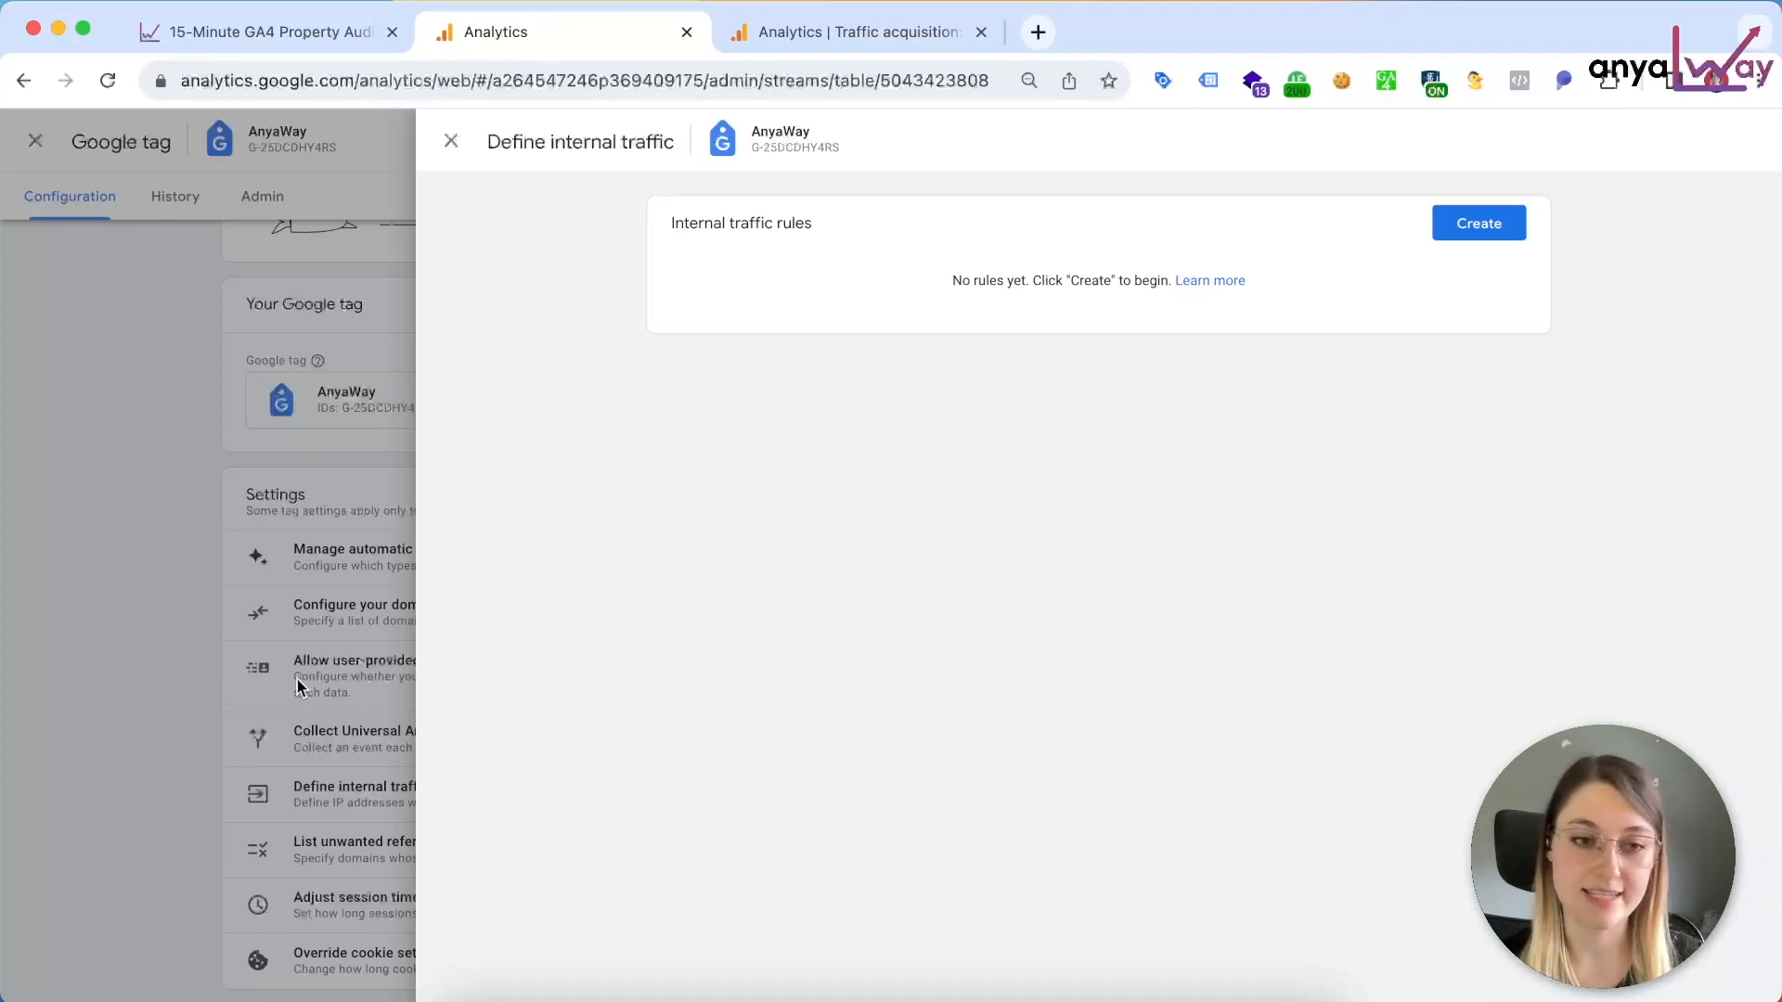
click(201, 705)
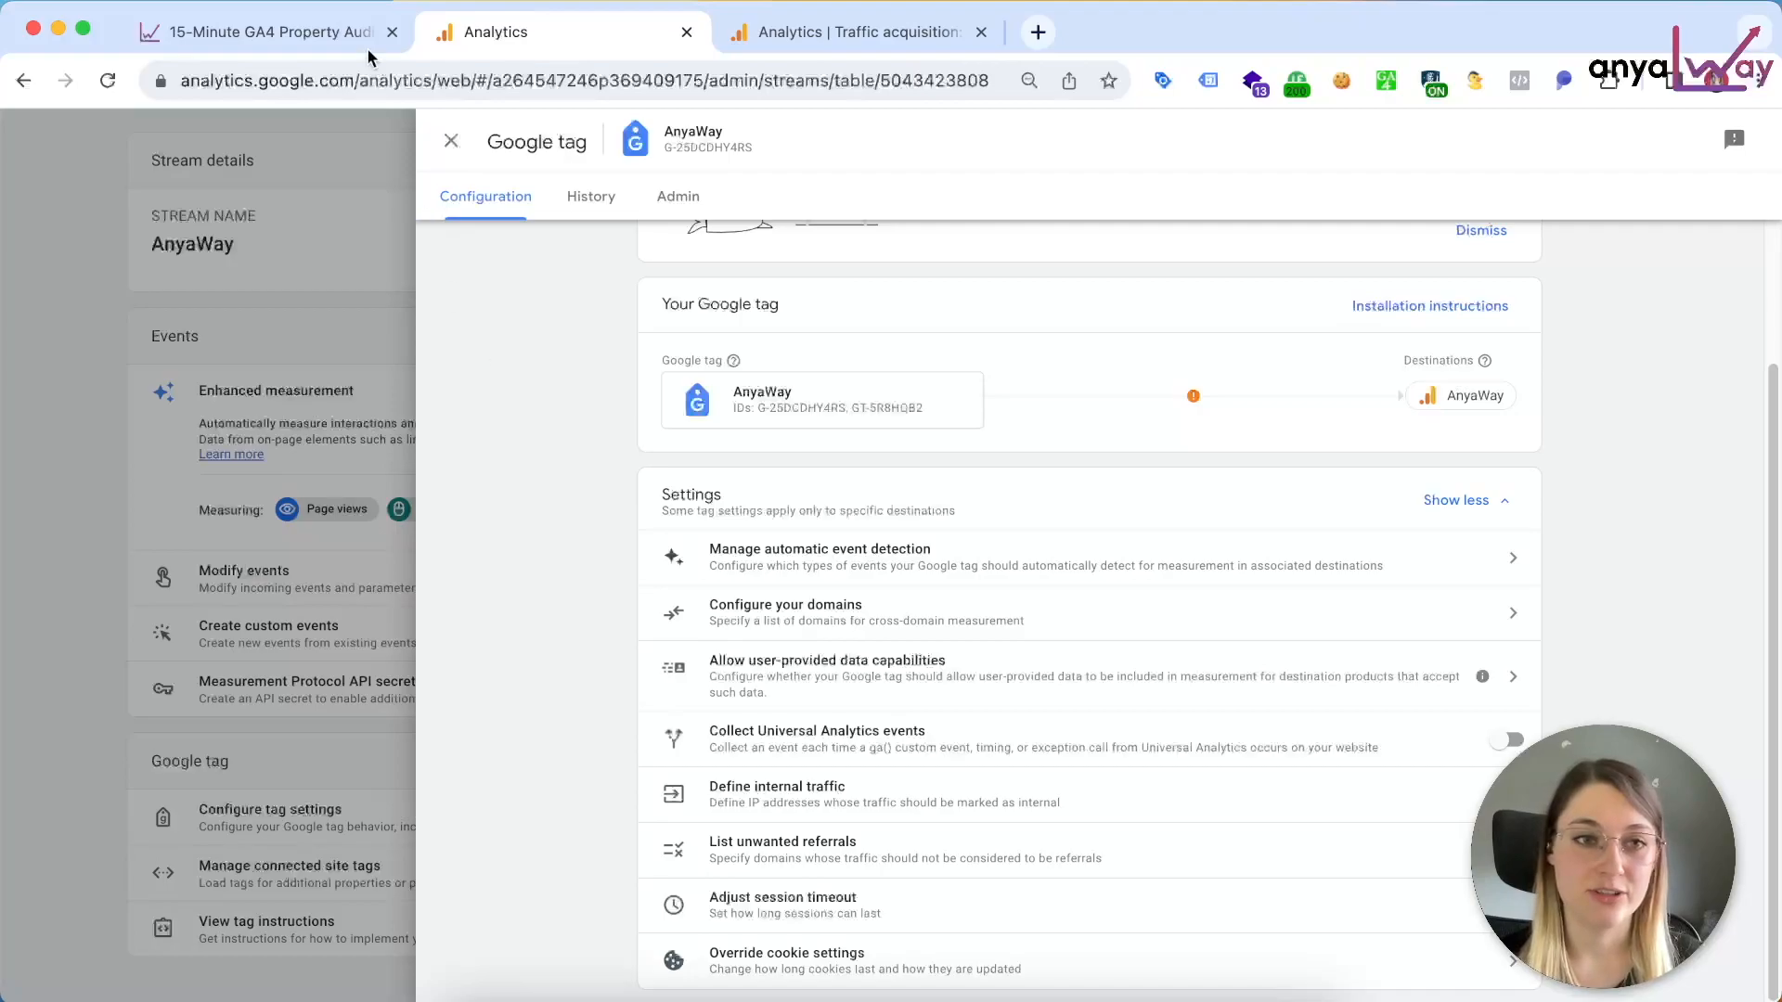
Step: Consult the article's Configure cross-domain measurement section and review the Google tag's domain conditions and match types in Google Analytics
click(341, 28)
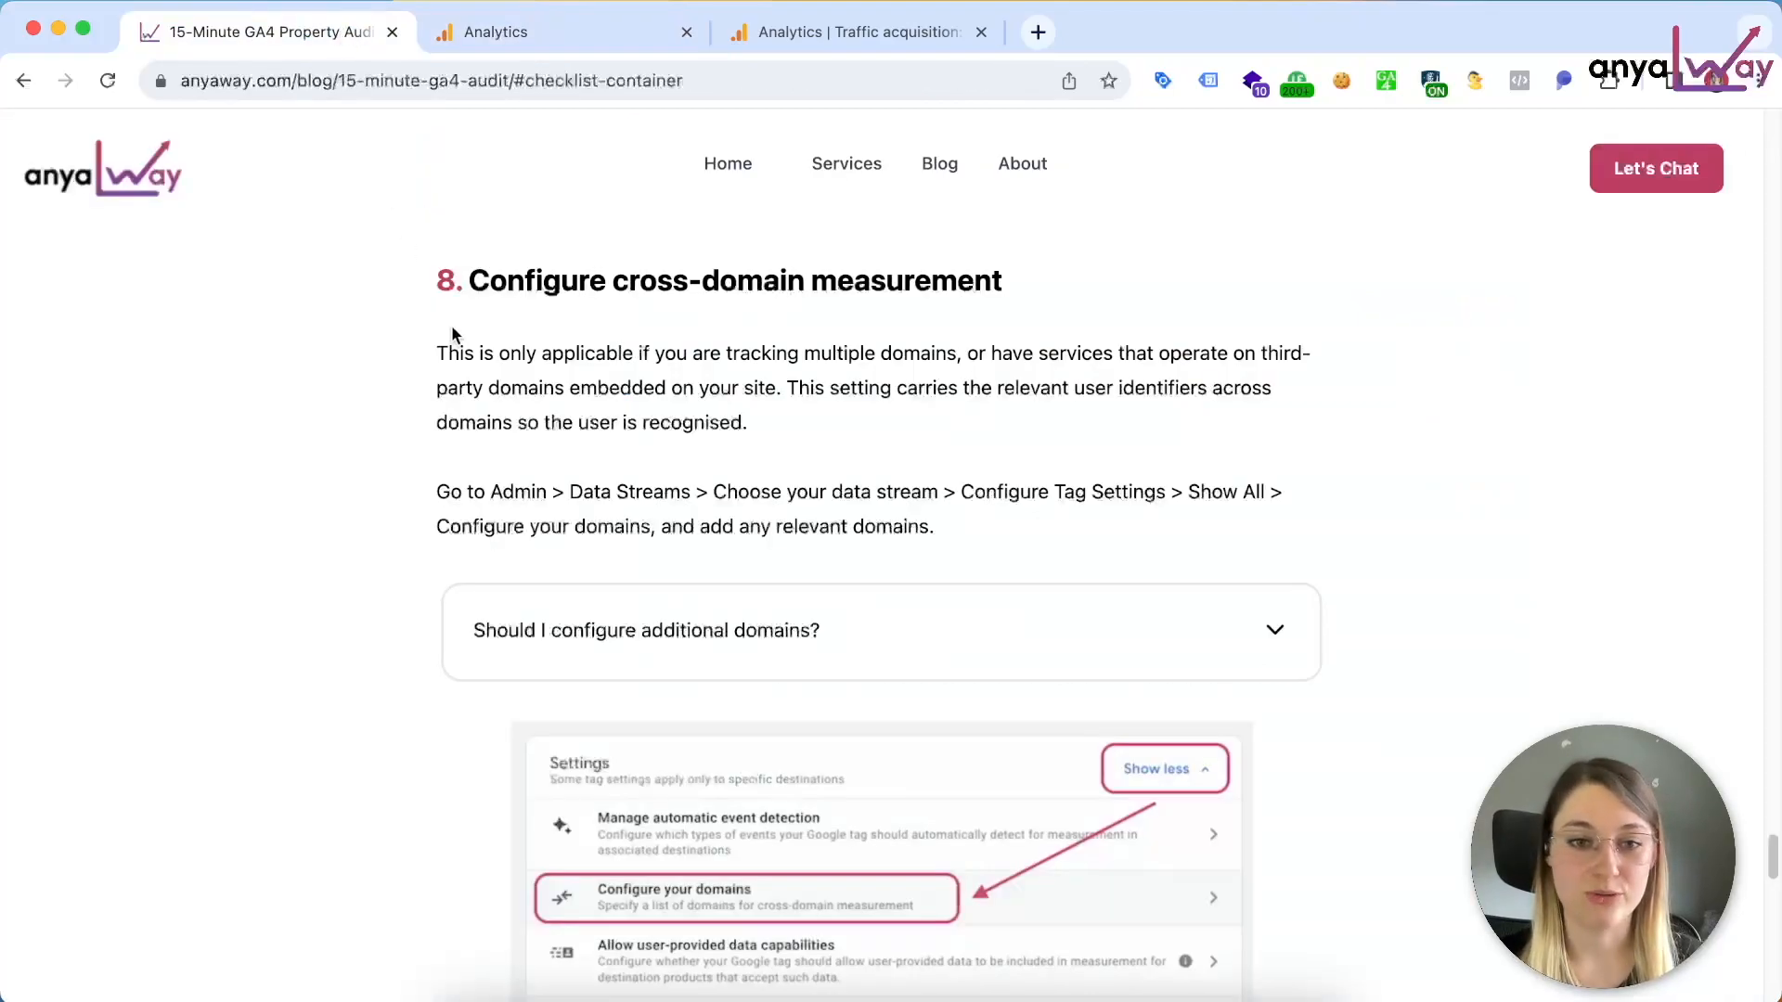
click(527, 32)
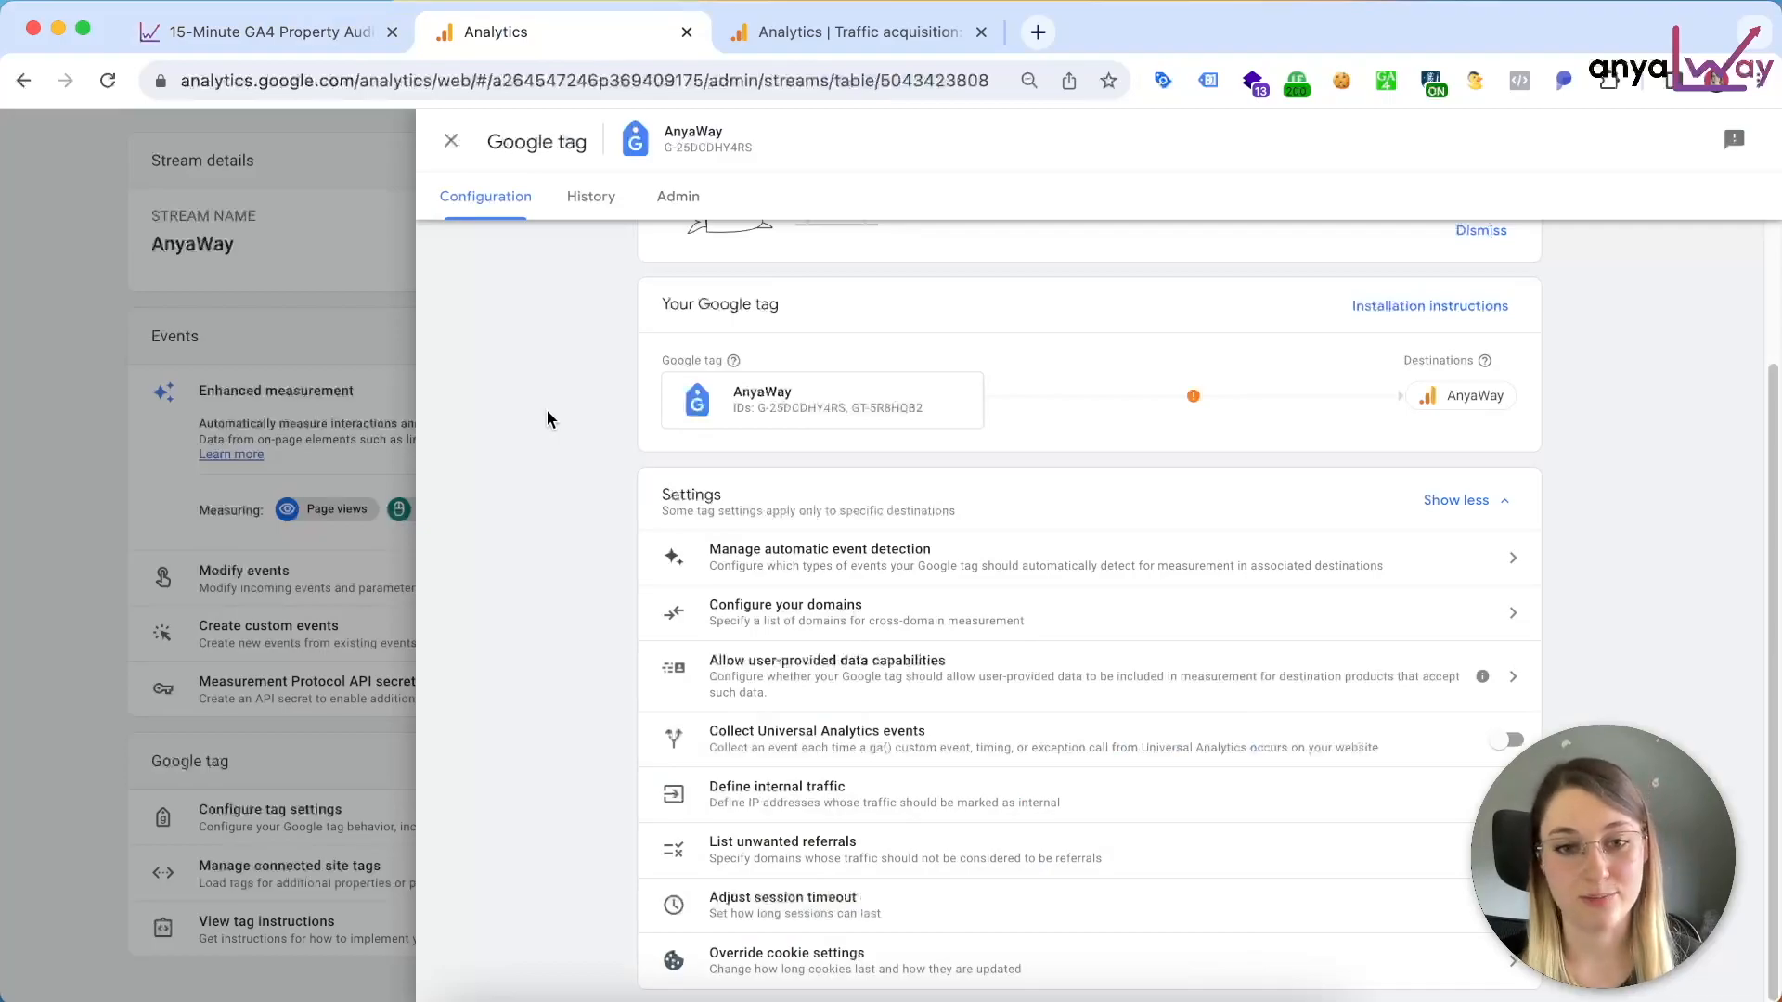
click(834, 616)
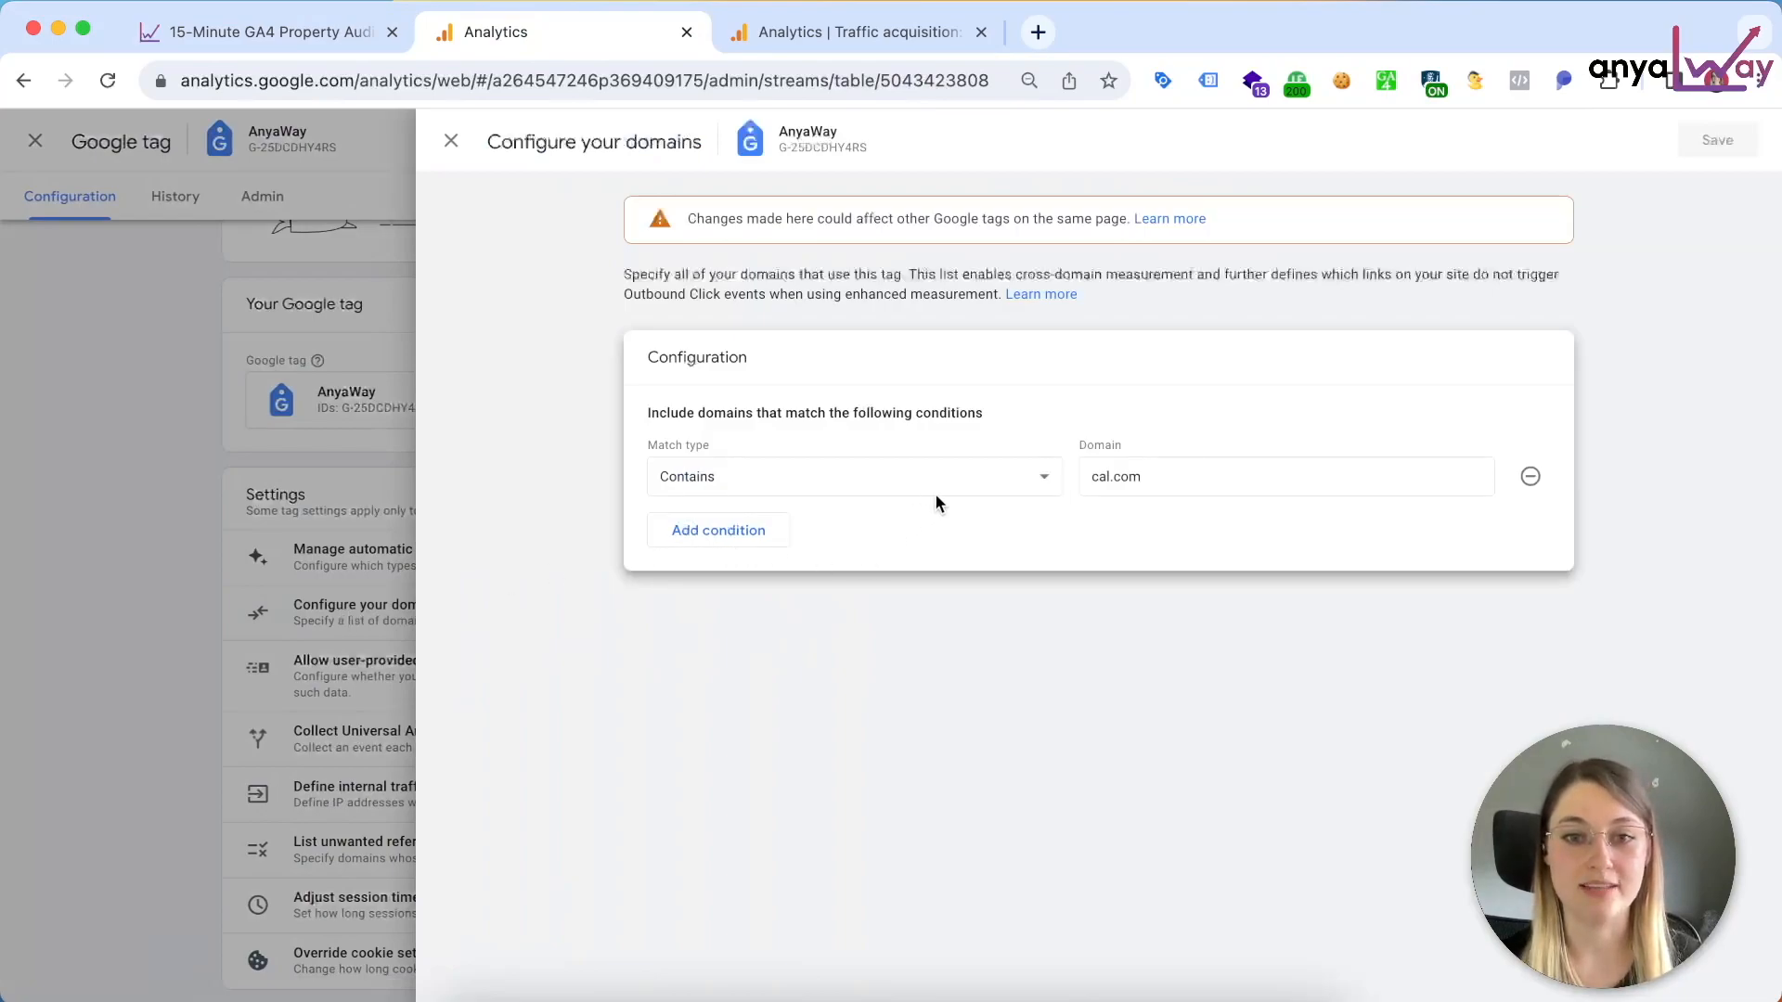
click(971, 475)
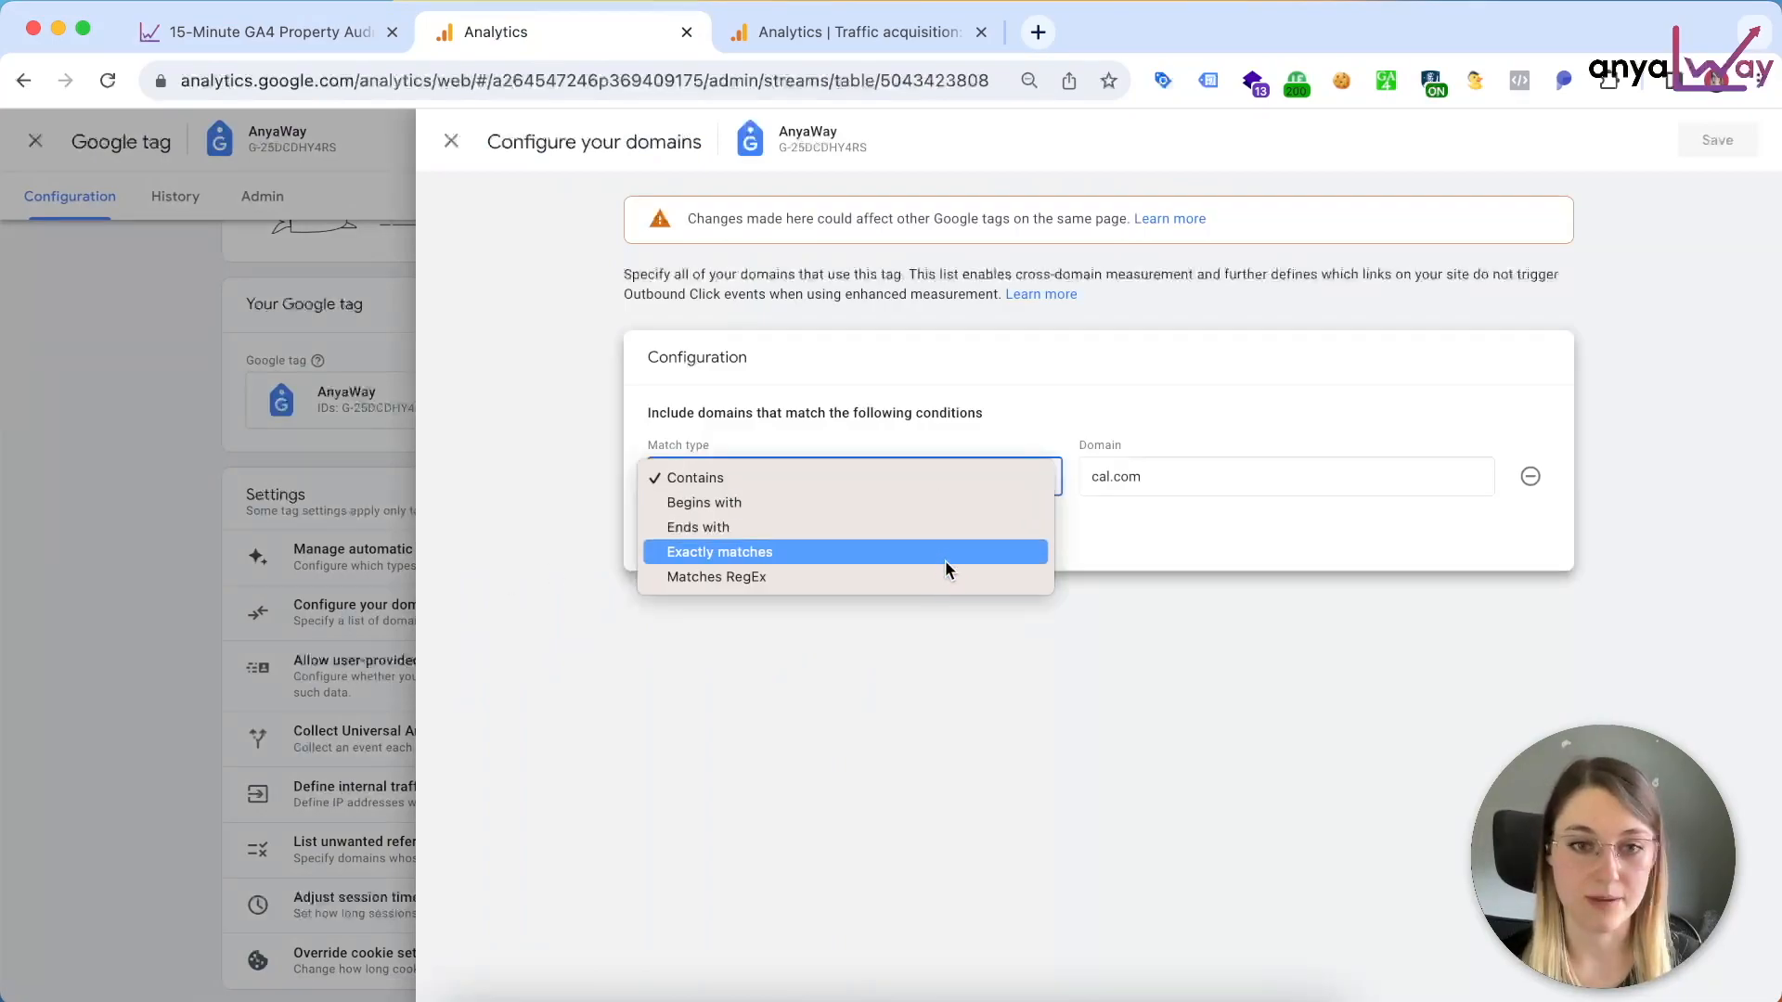
click(1083, 544)
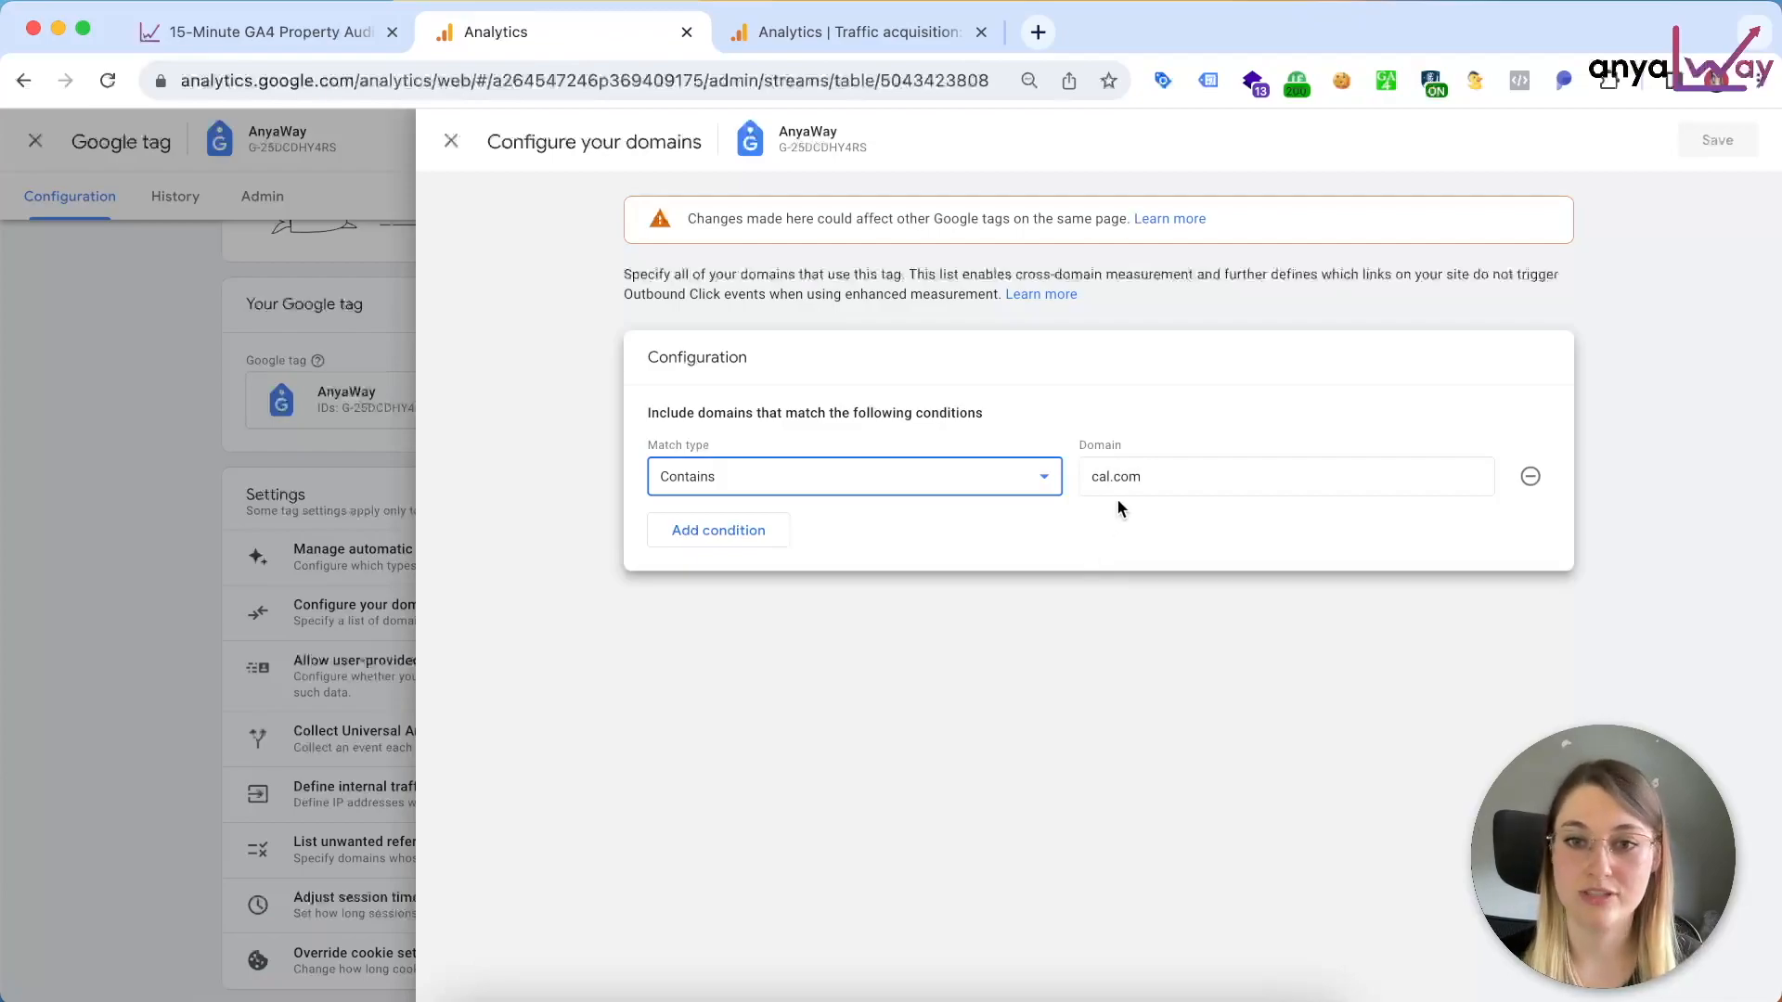
click(1156, 475)
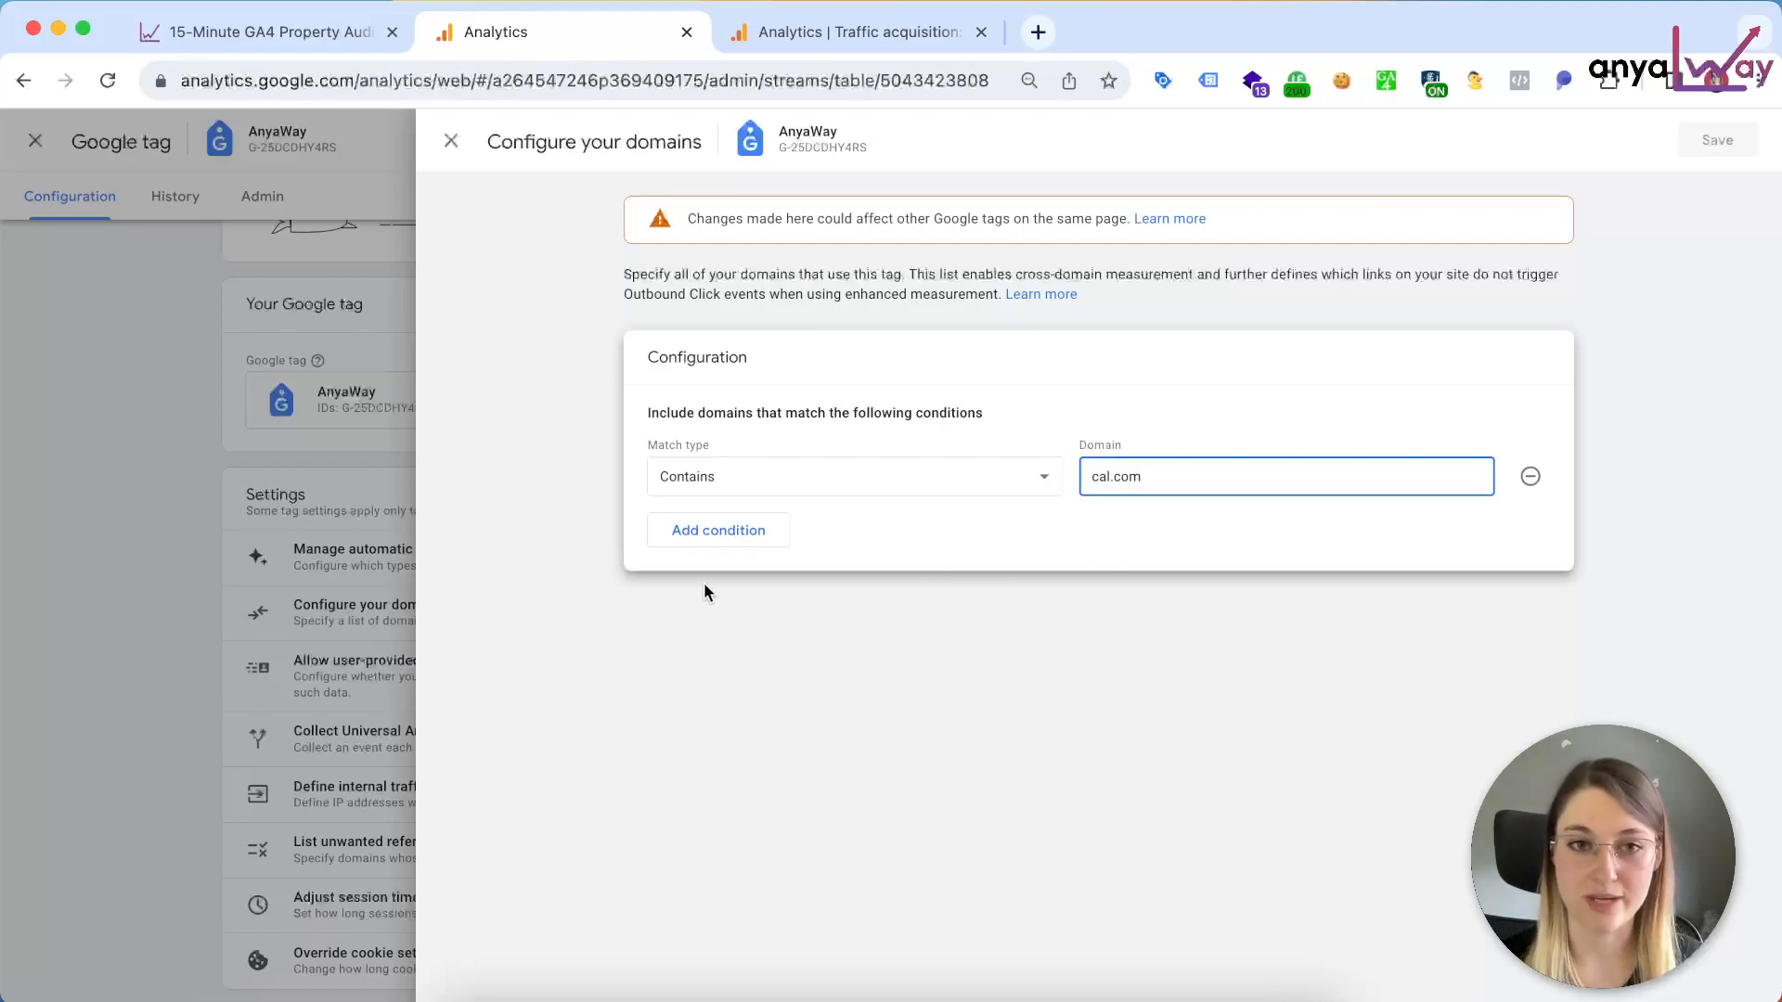
click(453, 142)
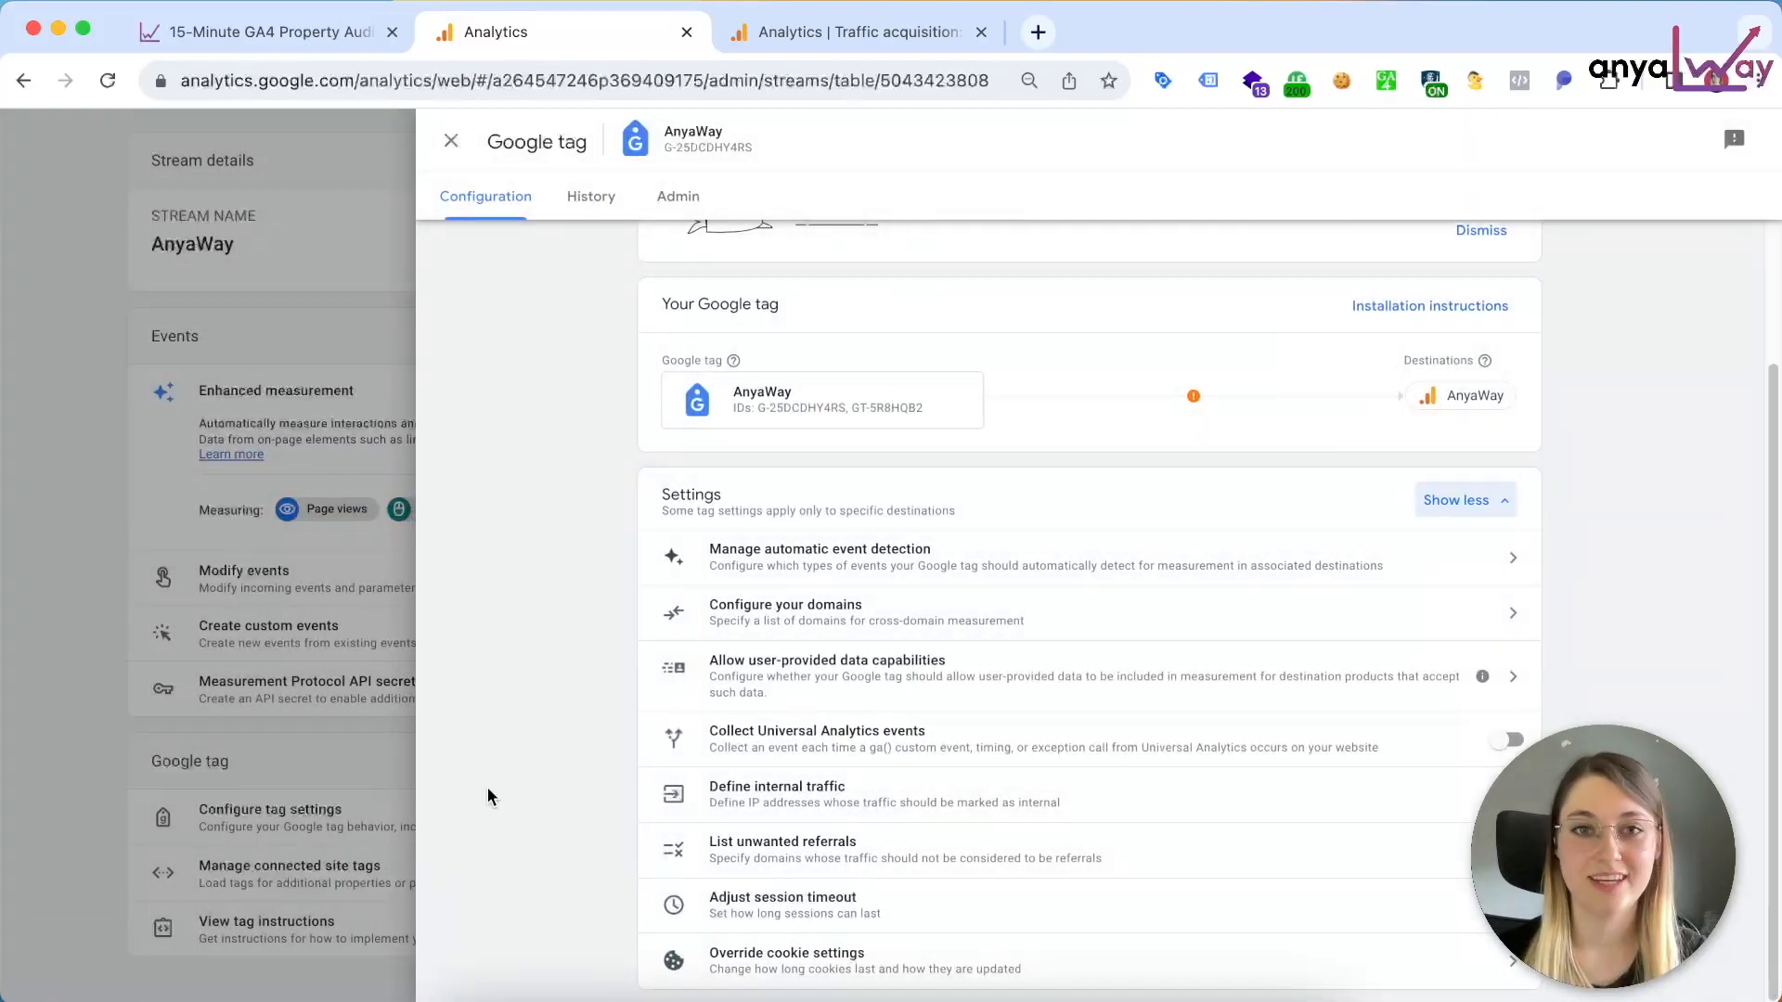
Step: Close the Google tag configuration and the AnyaWay data stream details, returning to the Admin overview with account and property settings
click(487, 787)
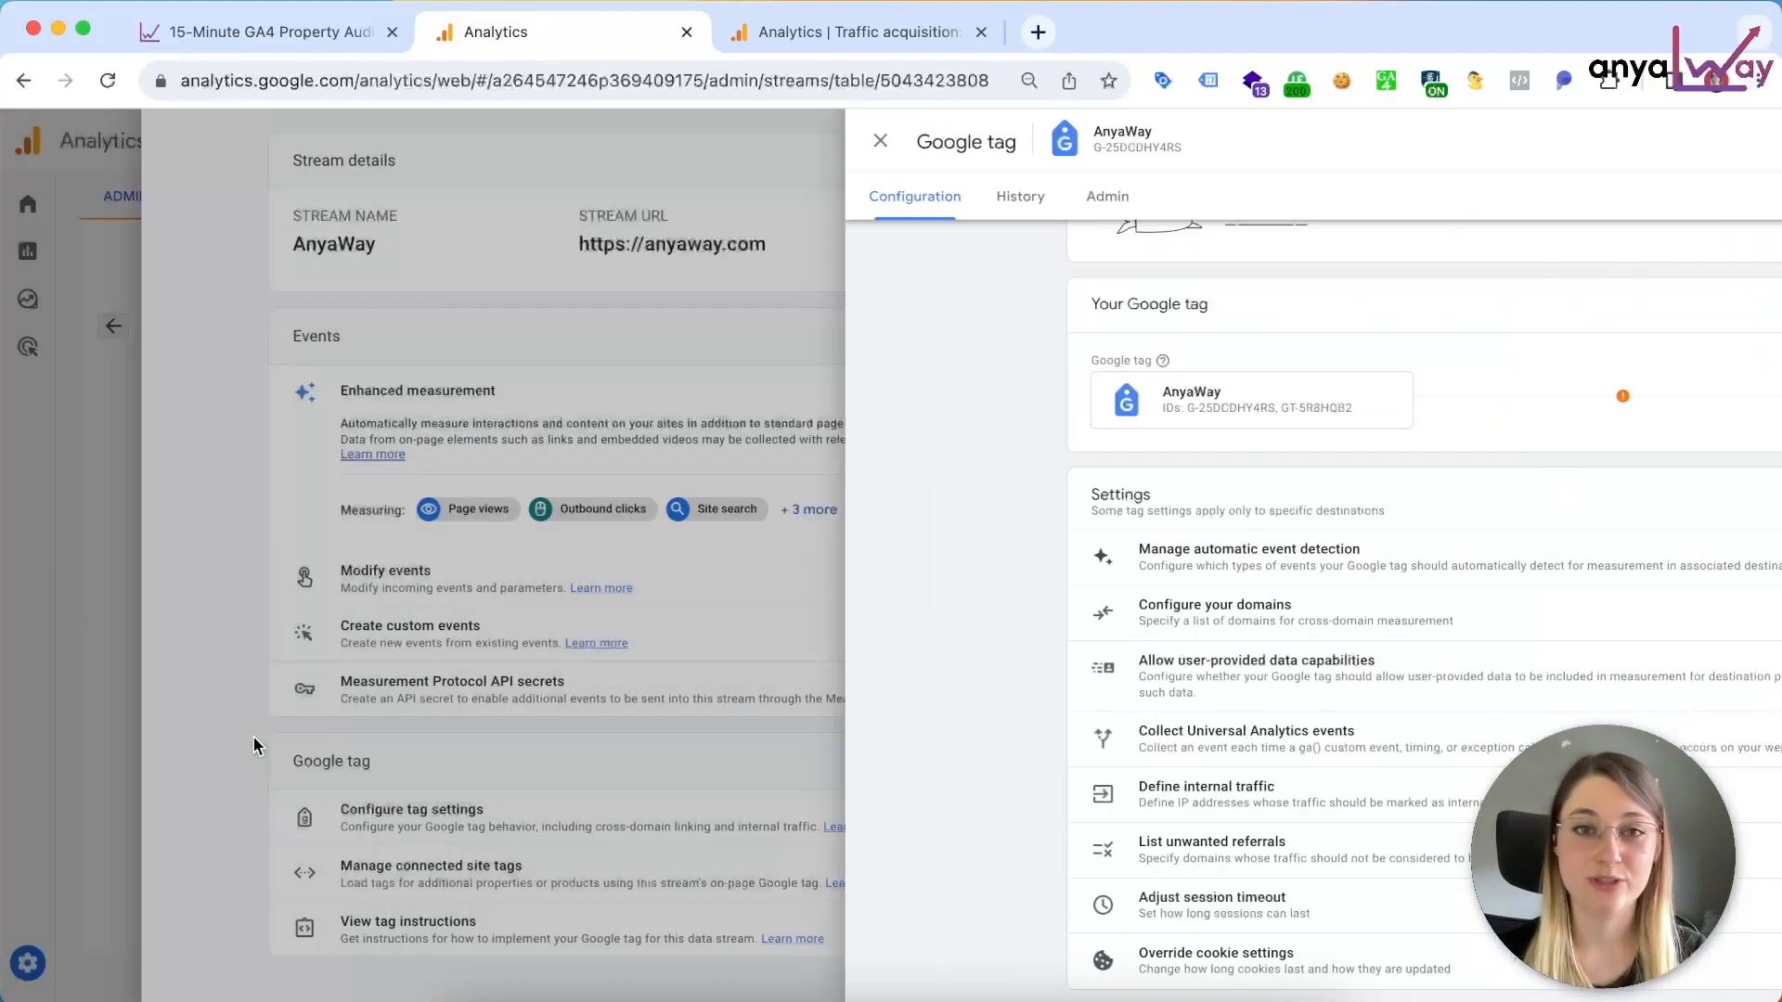
click(249, 616)
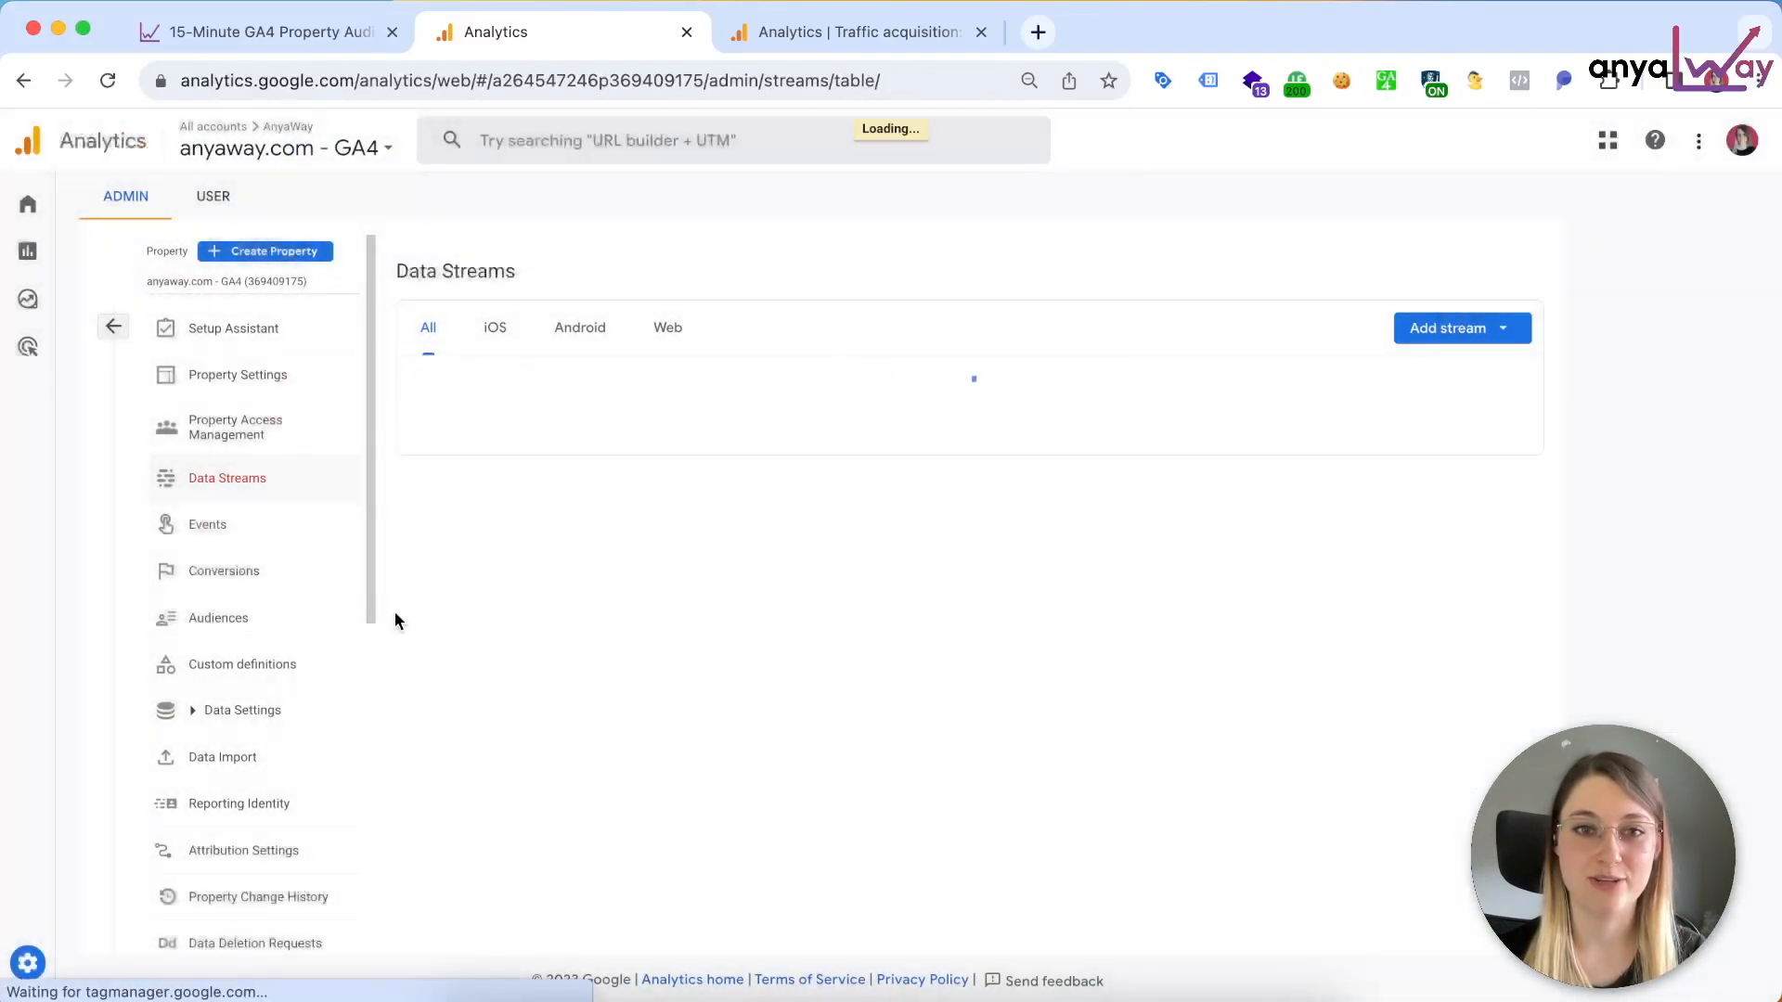
click(114, 329)
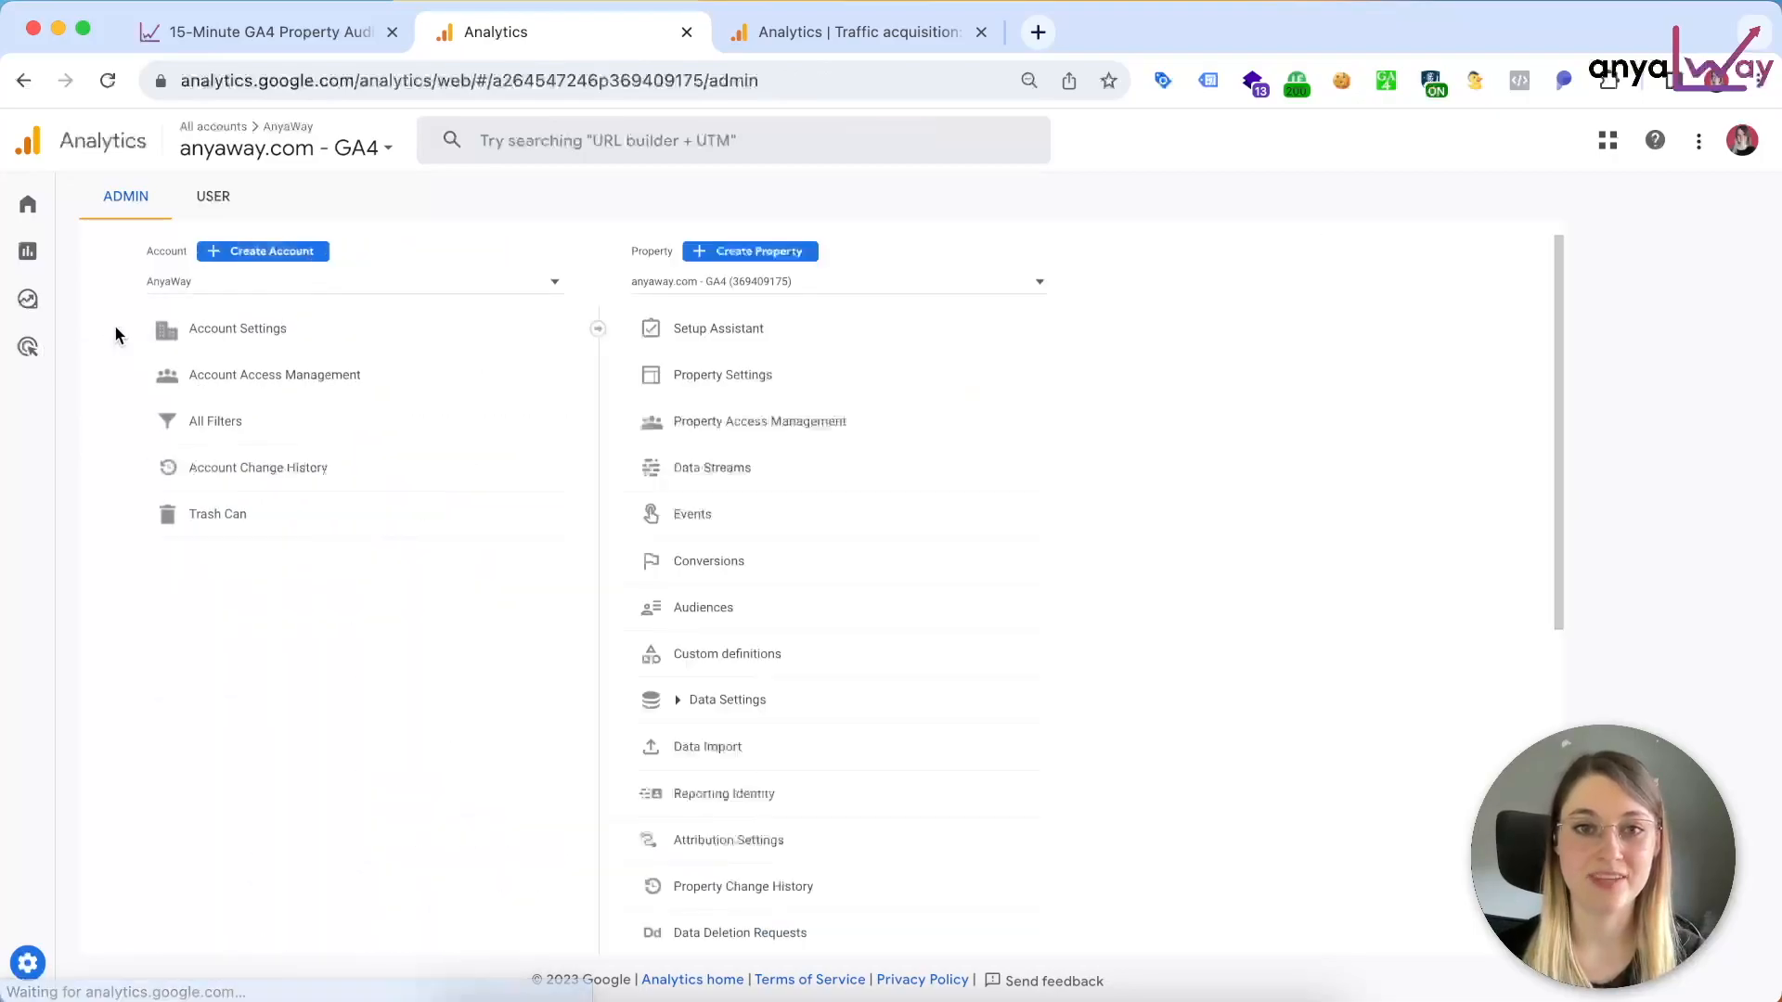